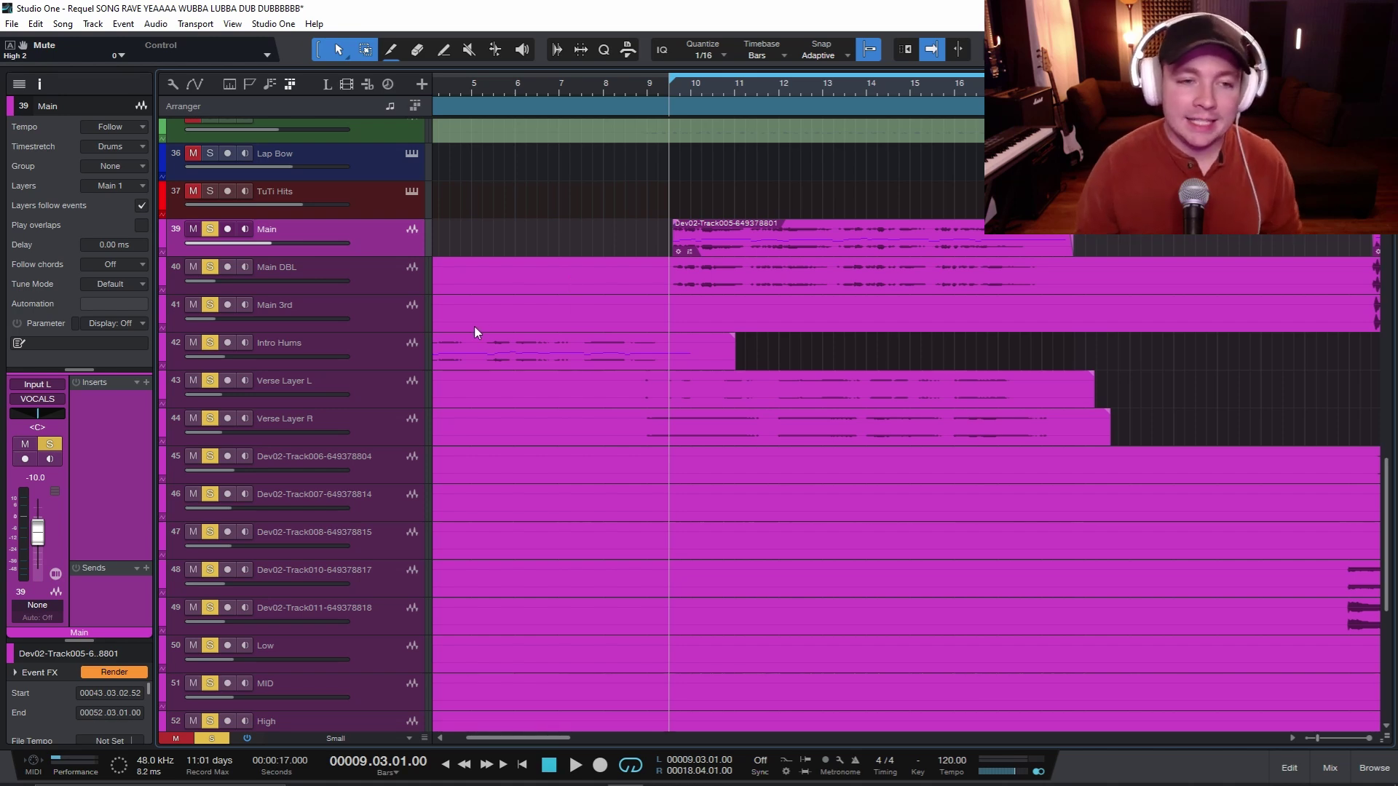
# Step: Switch back and forth between the Main DBL and Main 3rd vocal tracks
pyautogui.scroll(-8, 728, 291)
pyautogui.scroll(12, 684, 510)
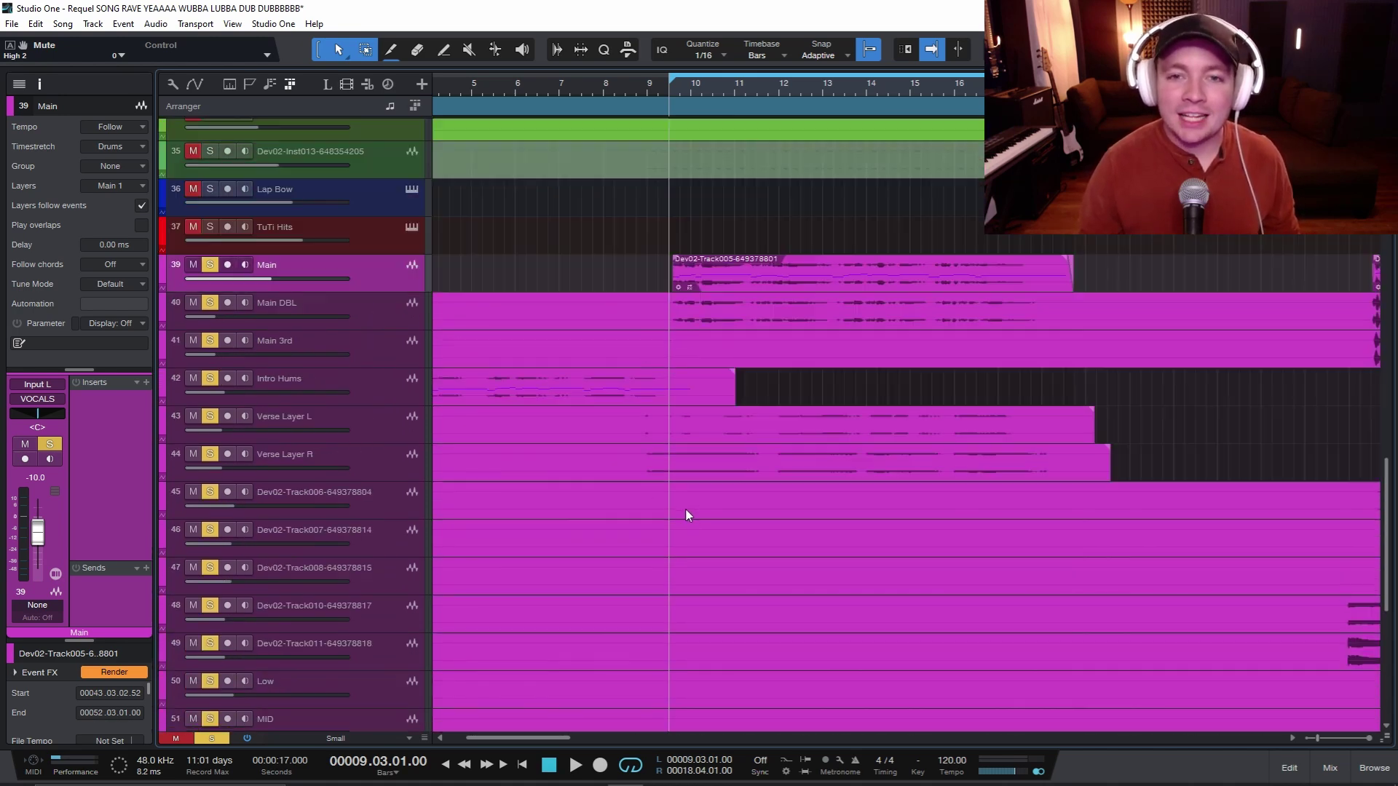
pyautogui.scroll(-6, 686, 510)
pyautogui.scroll(3, 685, 507)
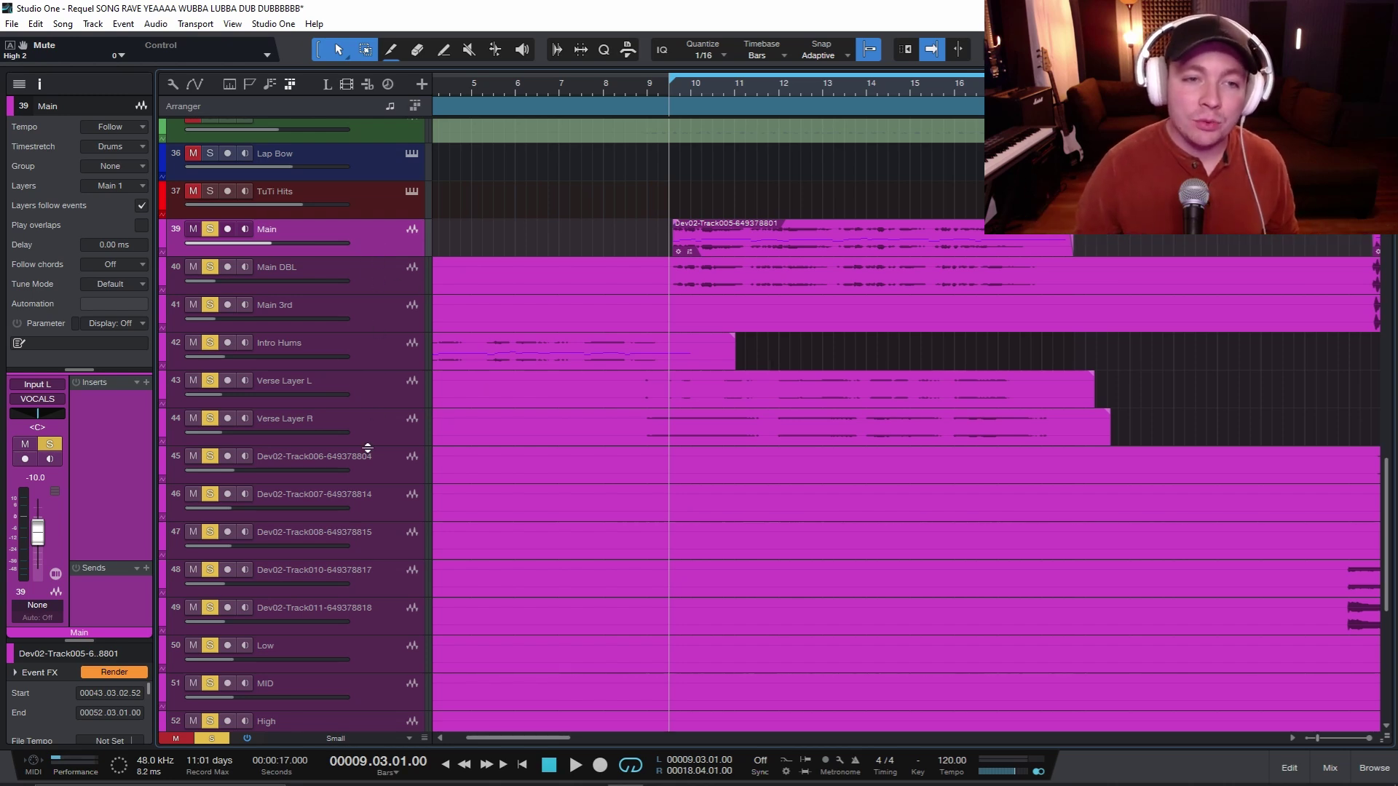
pyautogui.scroll(-3, 365, 692)
pyautogui.scroll(2, 361, 666)
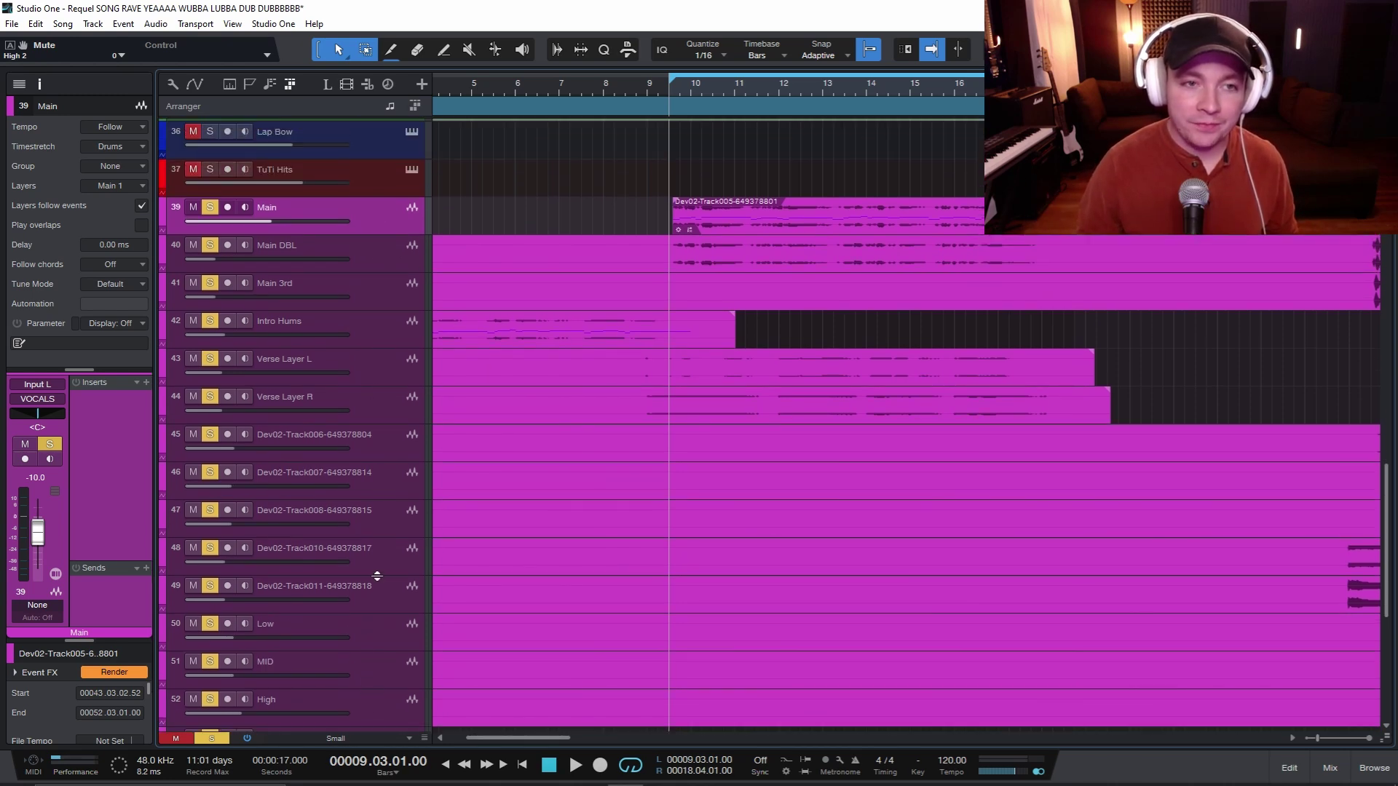
pyautogui.click(370, 262)
pyautogui.click(374, 295)
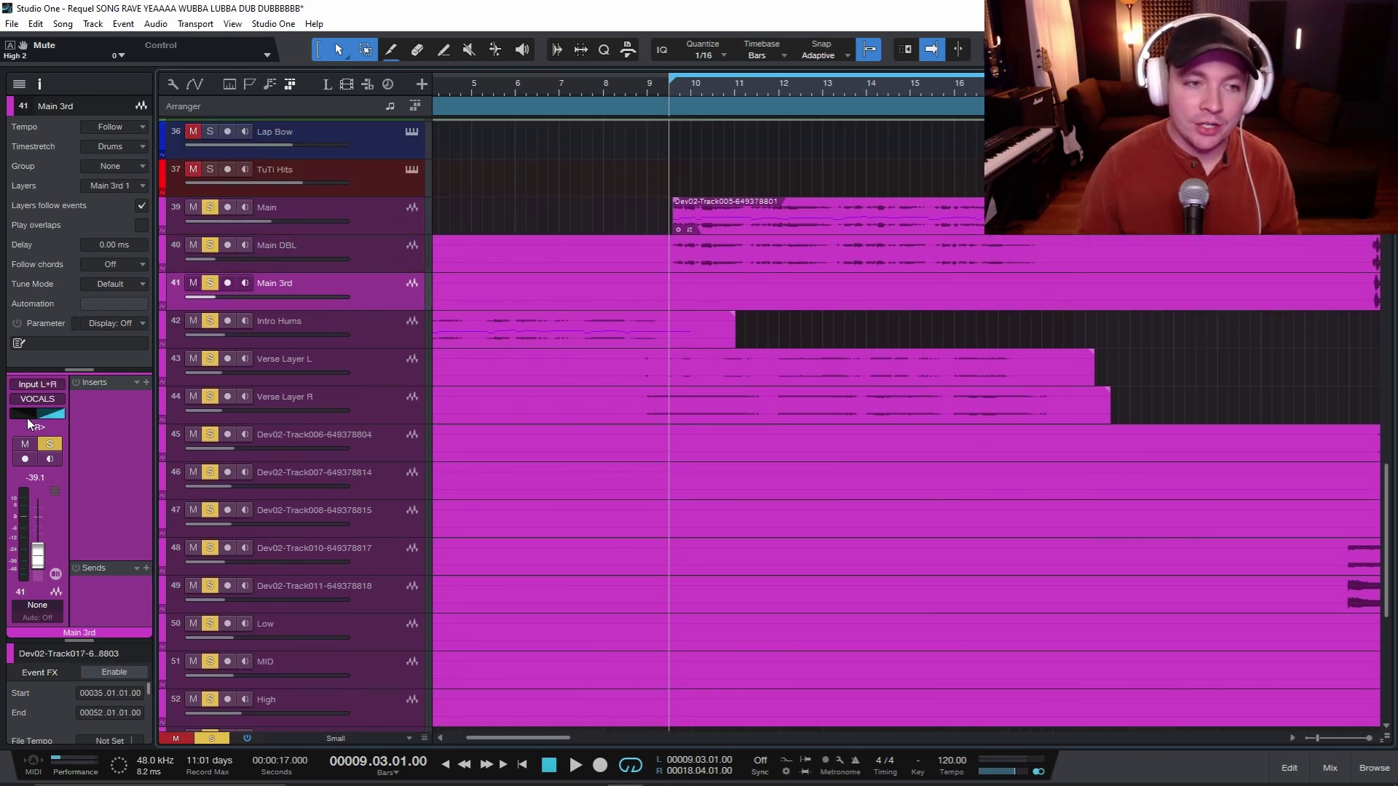
pyautogui.click(386, 260)
pyautogui.click(384, 301)
pyautogui.click(382, 255)
pyautogui.click(384, 299)
# Step: Select the Intro Hums, Verse Layer L and Verse Layer R tracks in turn
pyautogui.click(381, 330)
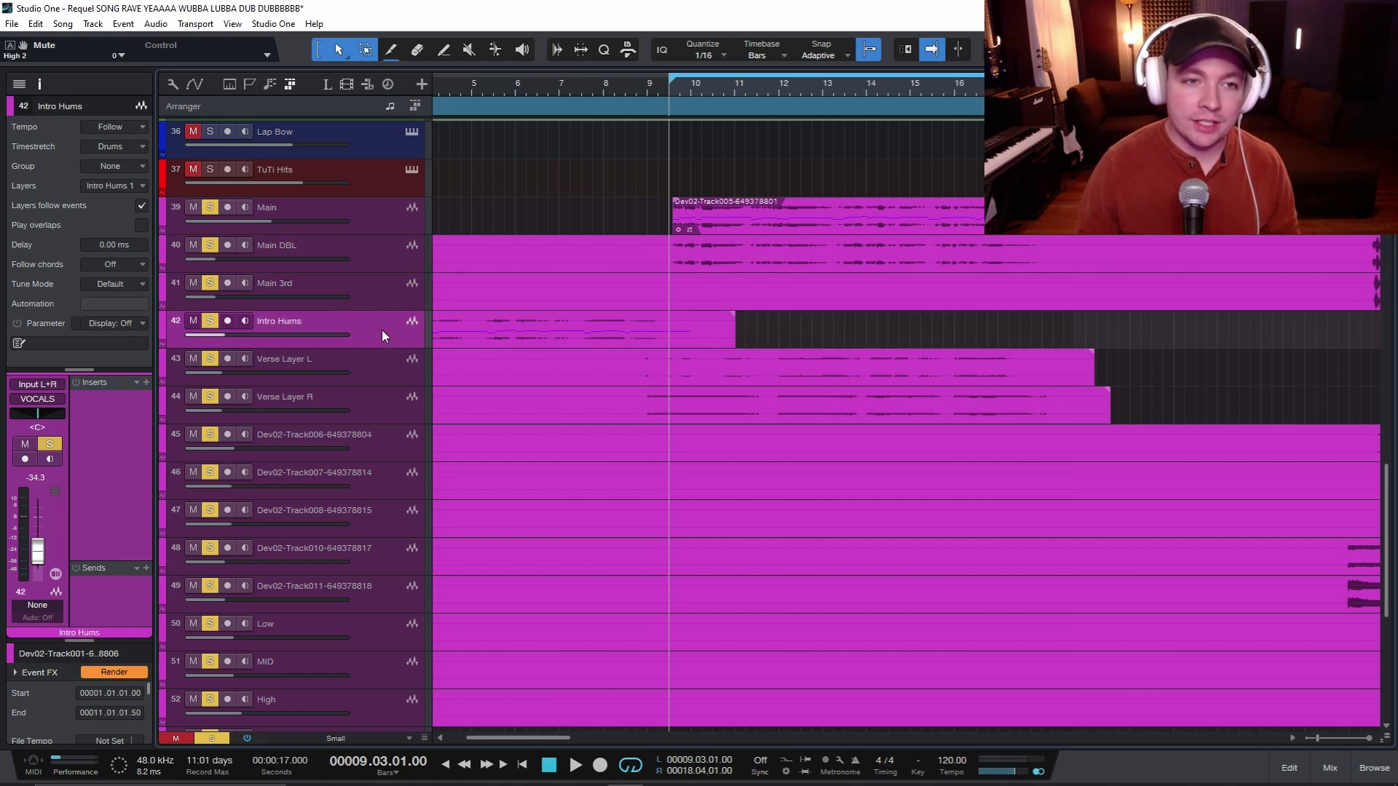
pyautogui.click(385, 373)
pyautogui.click(379, 412)
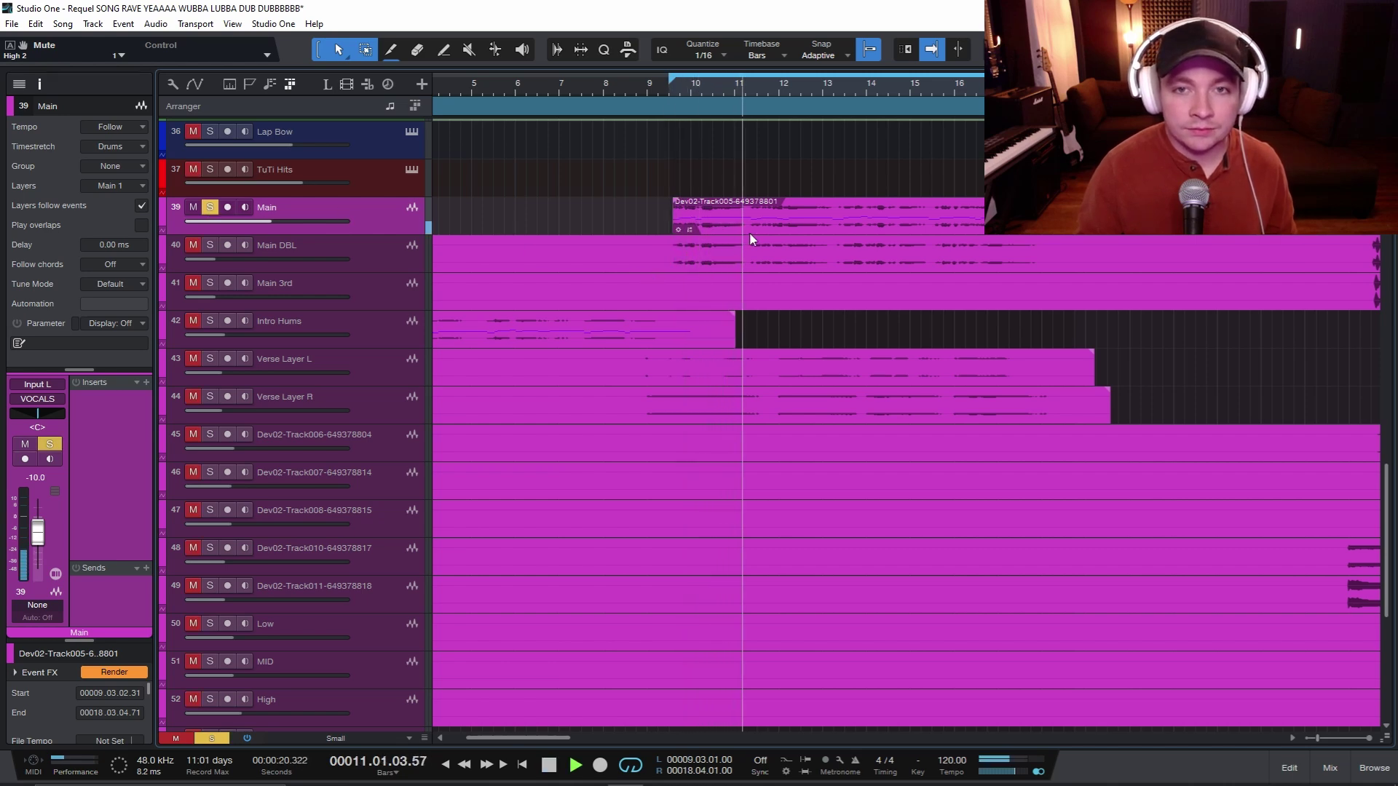
# Step: Make the tracks taller and zoom the arrangement to show bars 6 to 19
pyautogui.hotkey('alt', 'e')
pyautogui.hotkey('alt', 'e')
pyautogui.press('e')
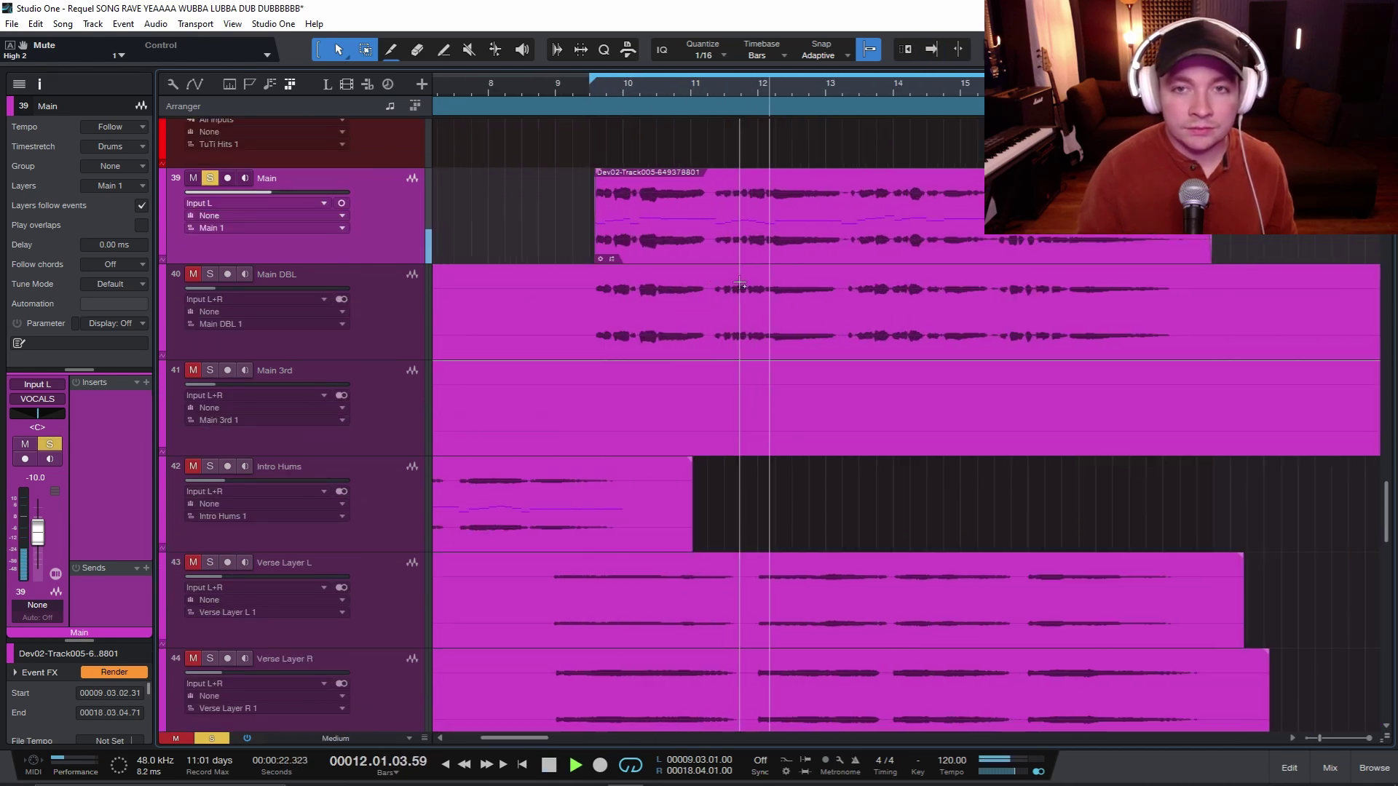
pyautogui.press('w')
# Step: Stop playback, turn on follow-playhead, and return the playhead to the loop start
pyautogui.press('space')
pyautogui.press('f')
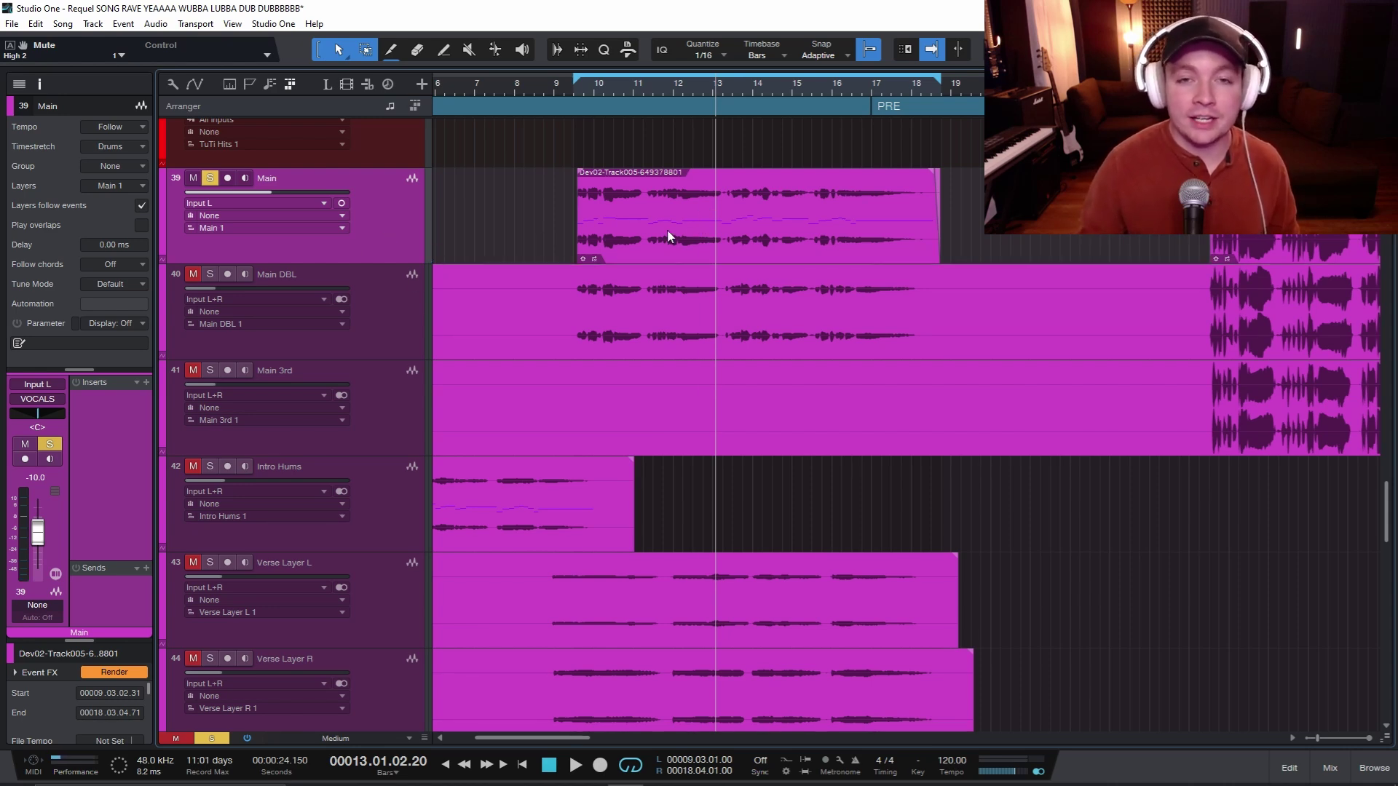
pyautogui.click(570, 87)
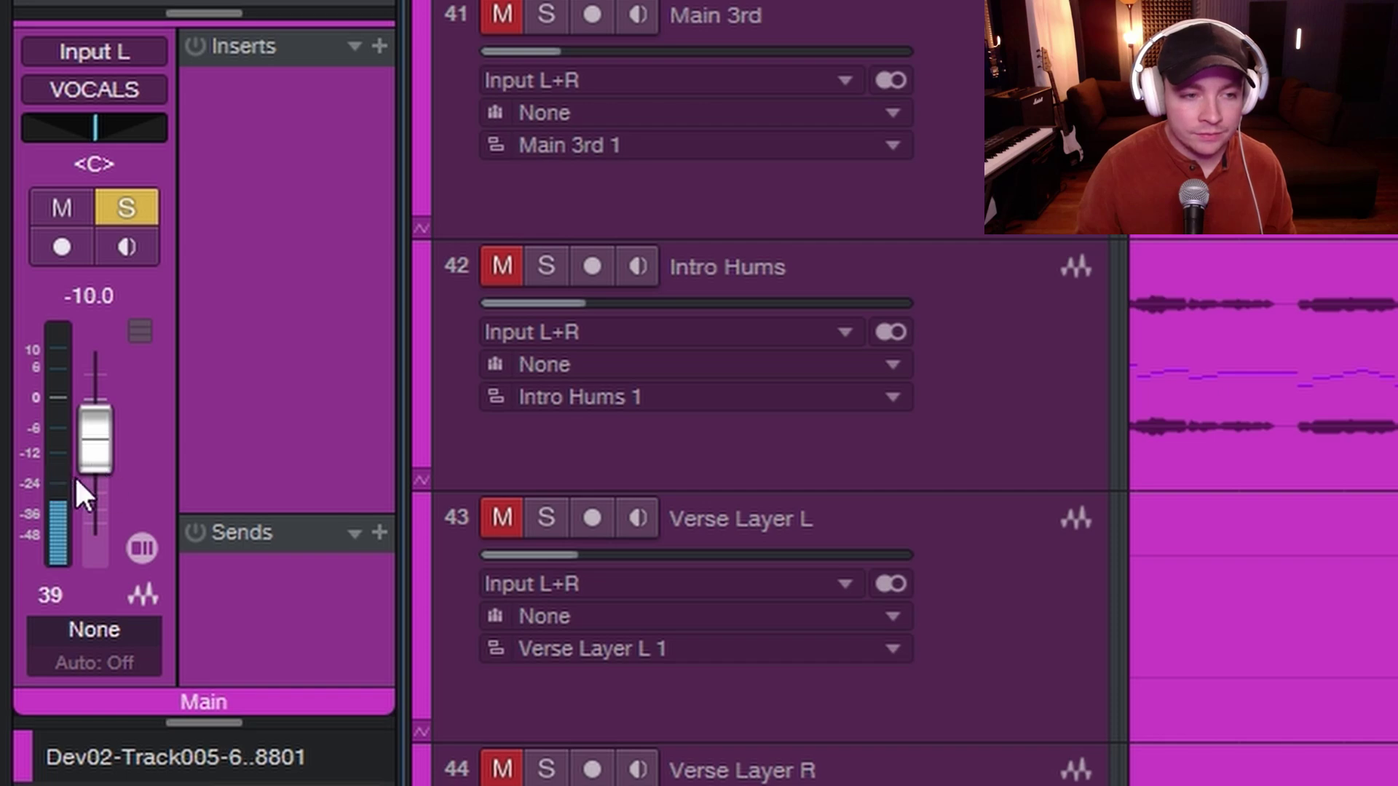
pyautogui.moveTo(58, 478)
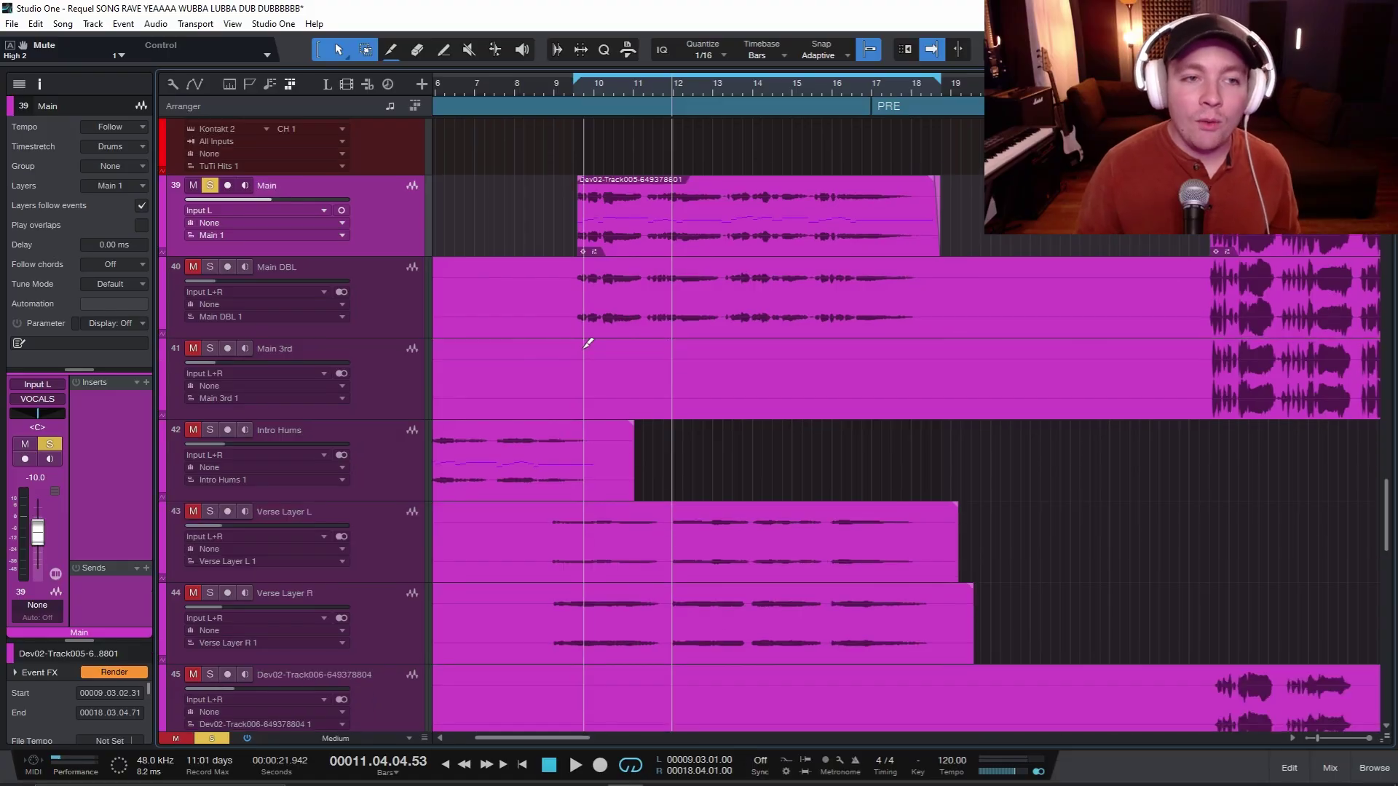
# Step: Solo the Main DBL, Main 3rd, Intro Hums, Verse Layer L and Verse Layer R tracks
pyautogui.scroll(-1, 588, 342)
pyautogui.scroll(-1, 528, 499)
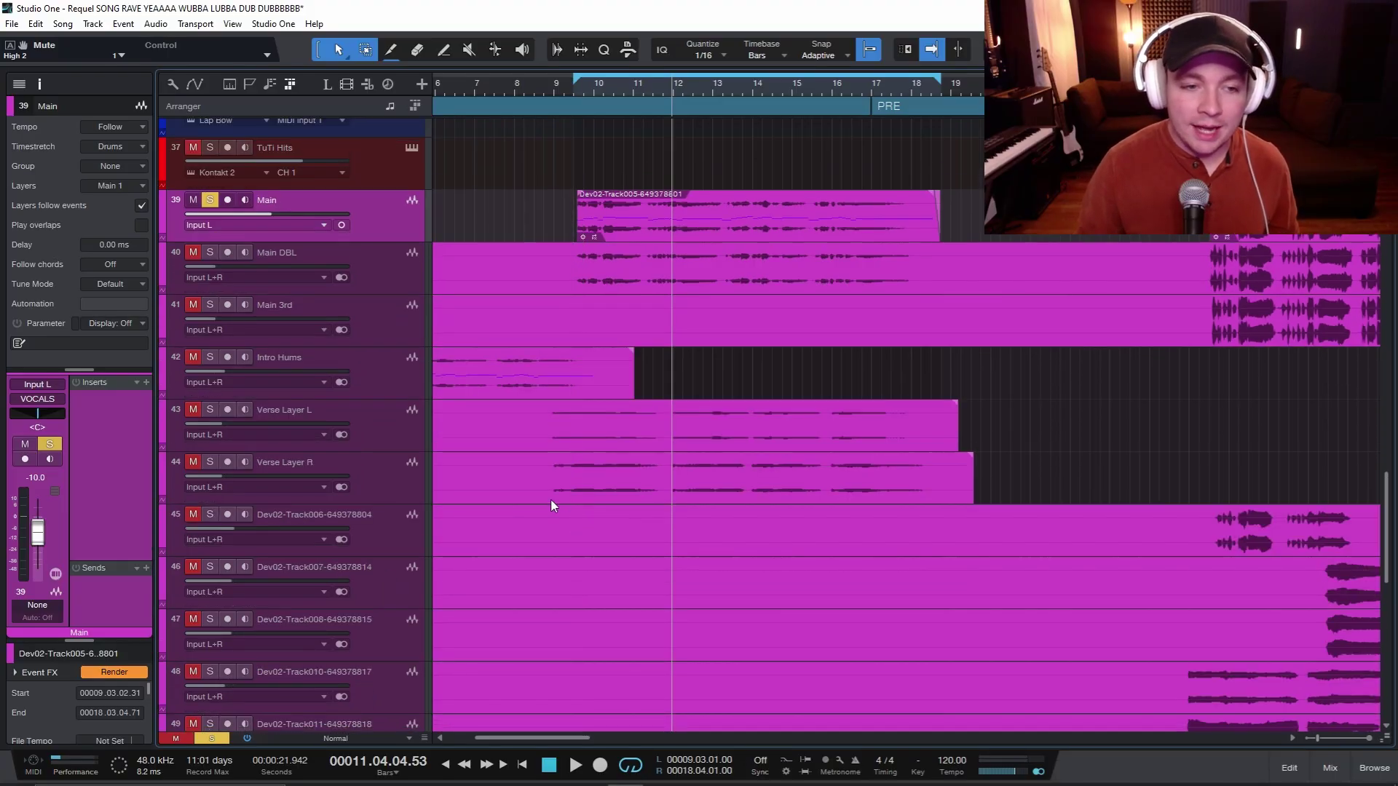
pyautogui.click(387, 277)
pyautogui.keyDown('shift'); pyautogui.click(387, 335); pyautogui.keyUp('shift')
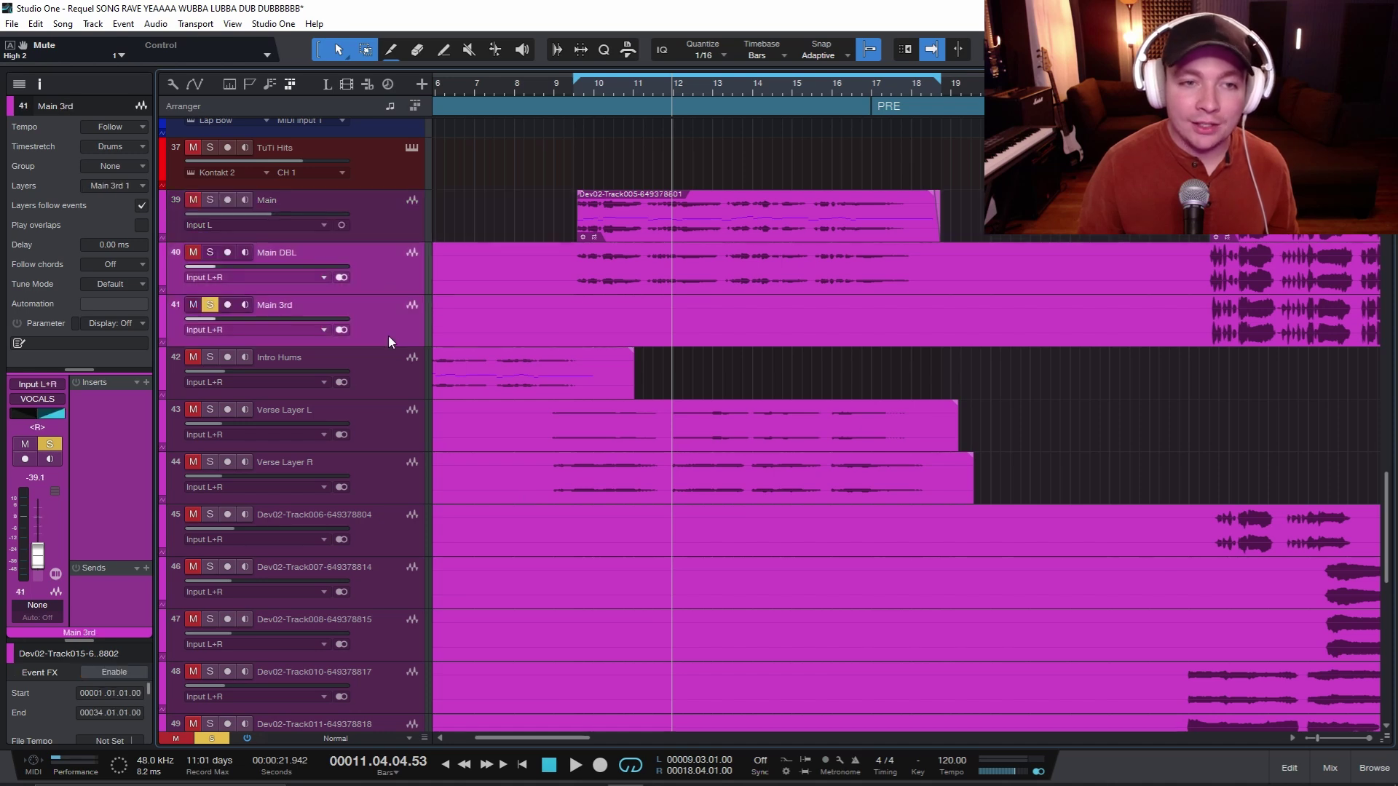
pyautogui.keyDown('shift'); pyautogui.click(395, 393); pyautogui.keyUp('shift')
pyautogui.keyDown('shift'); pyautogui.click(387, 436); pyautogui.keyUp('shift')
pyautogui.keyDown('shift'); pyautogui.click(380, 486); pyautogui.keyUp('shift')
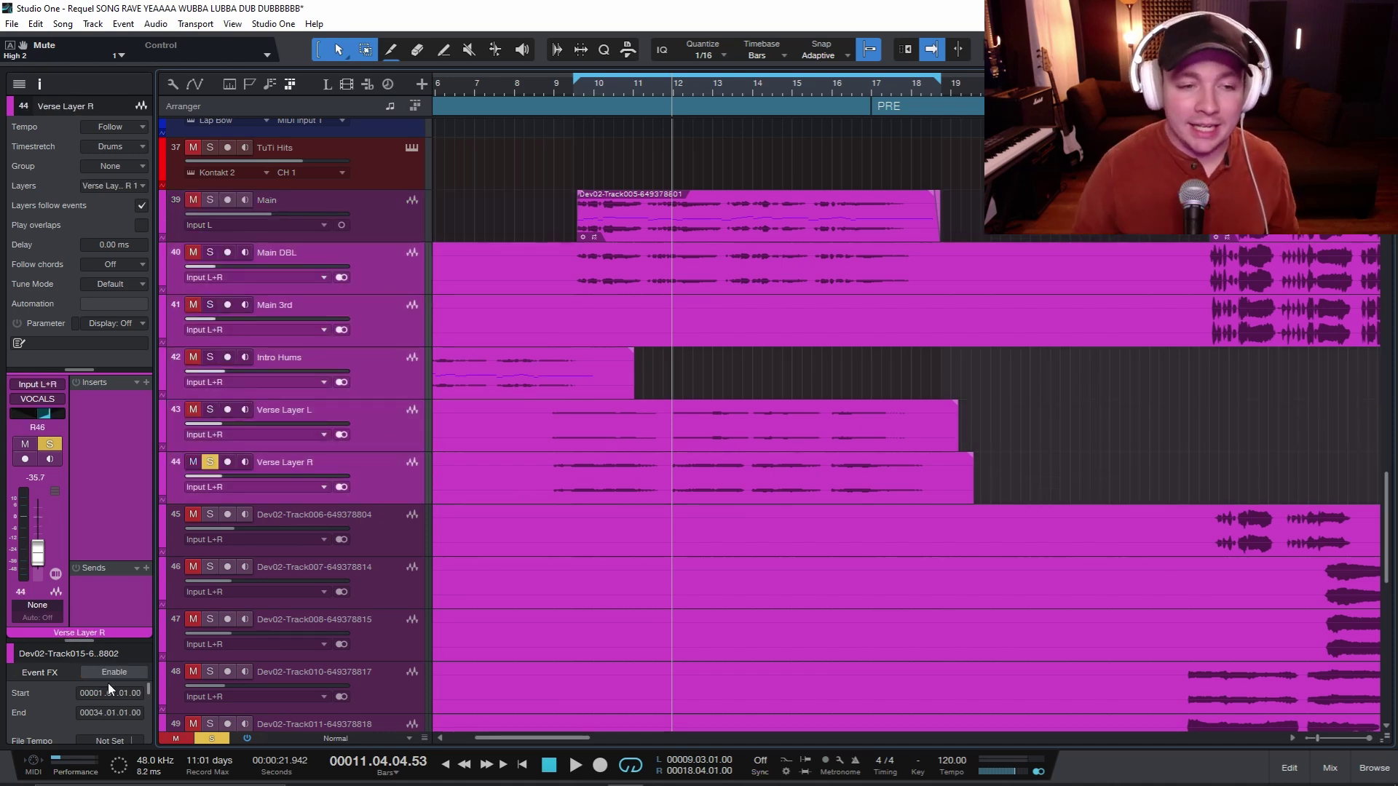
# Step: Stop playback and select the Main vocal recording on track 39
pyautogui.scroll(-1, 513, 447)
pyautogui.scroll(-1, 513, 446)
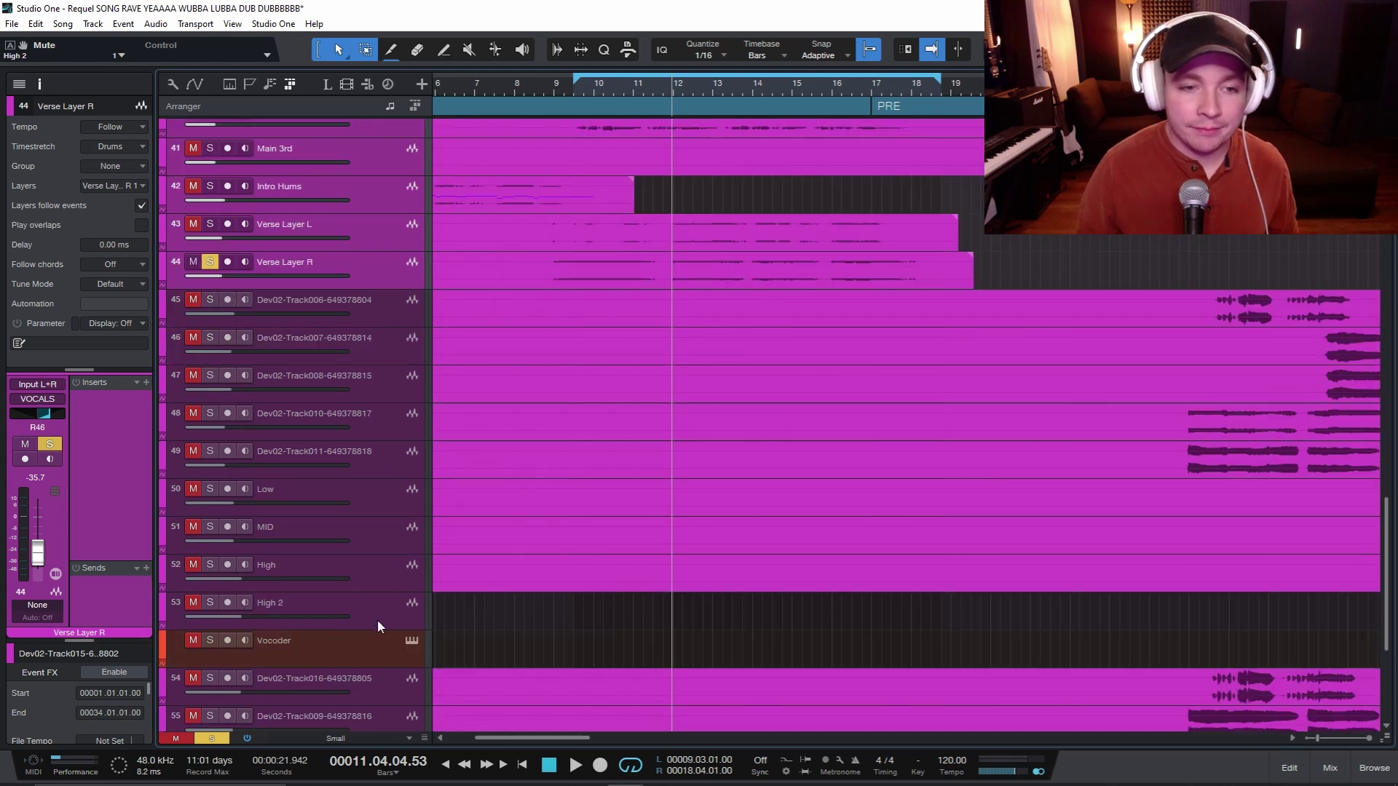
pyautogui.press('F3')
pyautogui.press('F3')
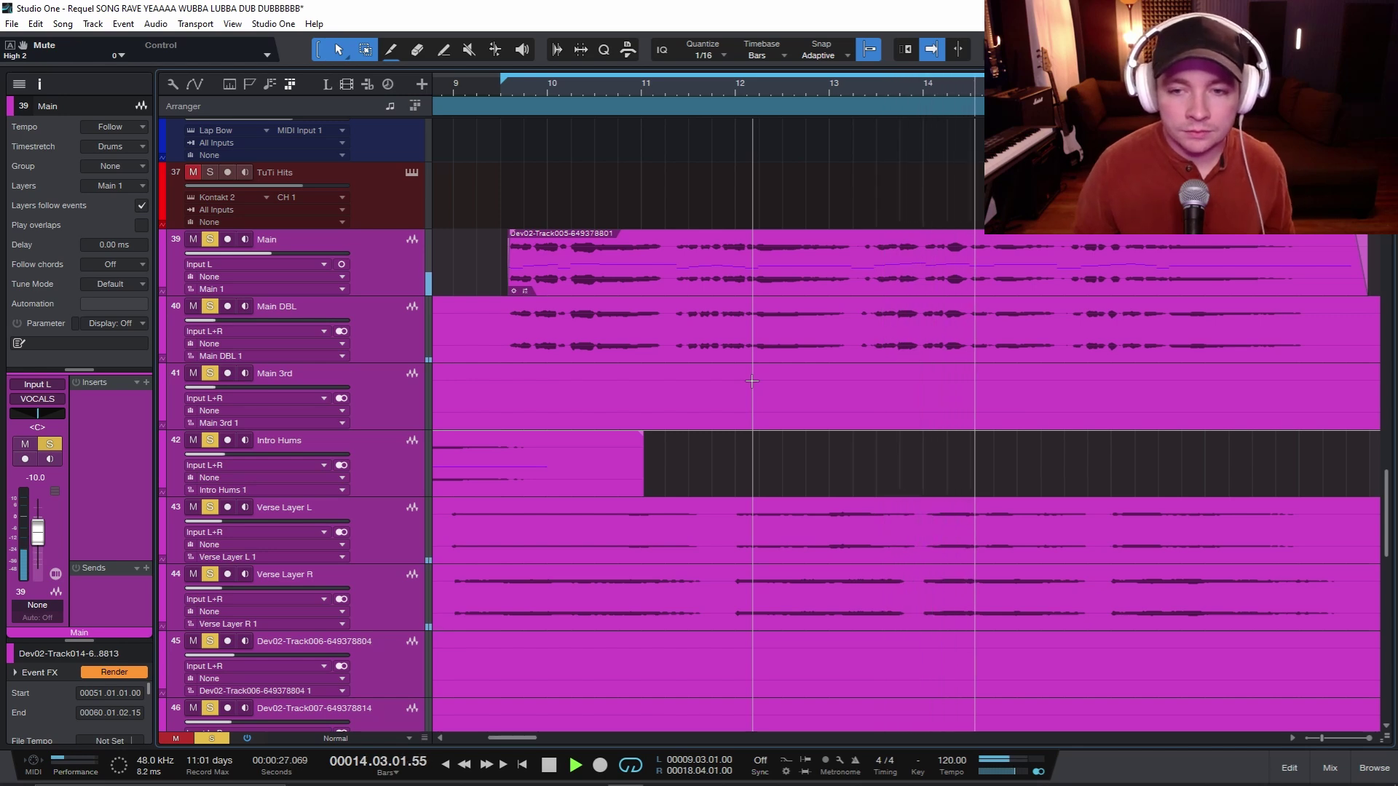
pyautogui.press('space')
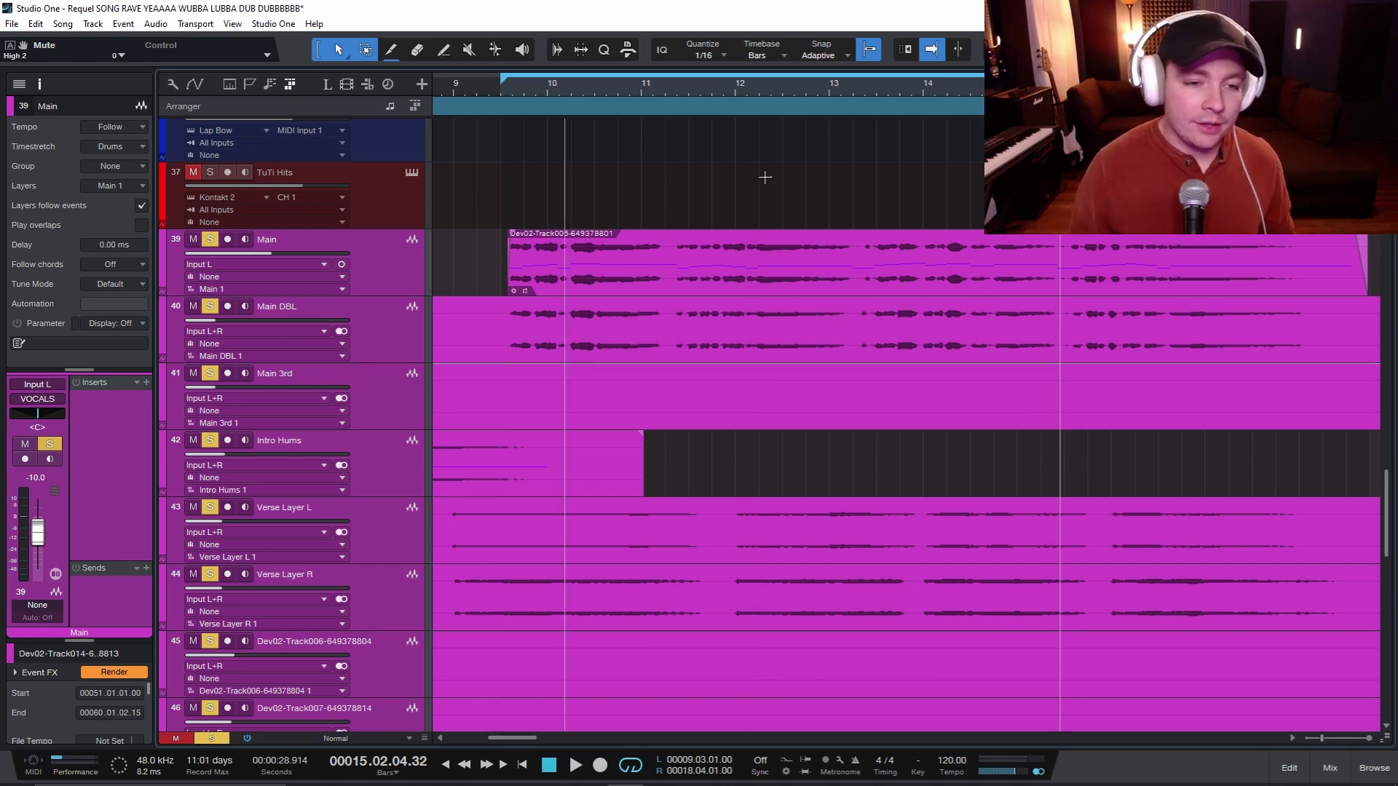
pyautogui.click(856, 289)
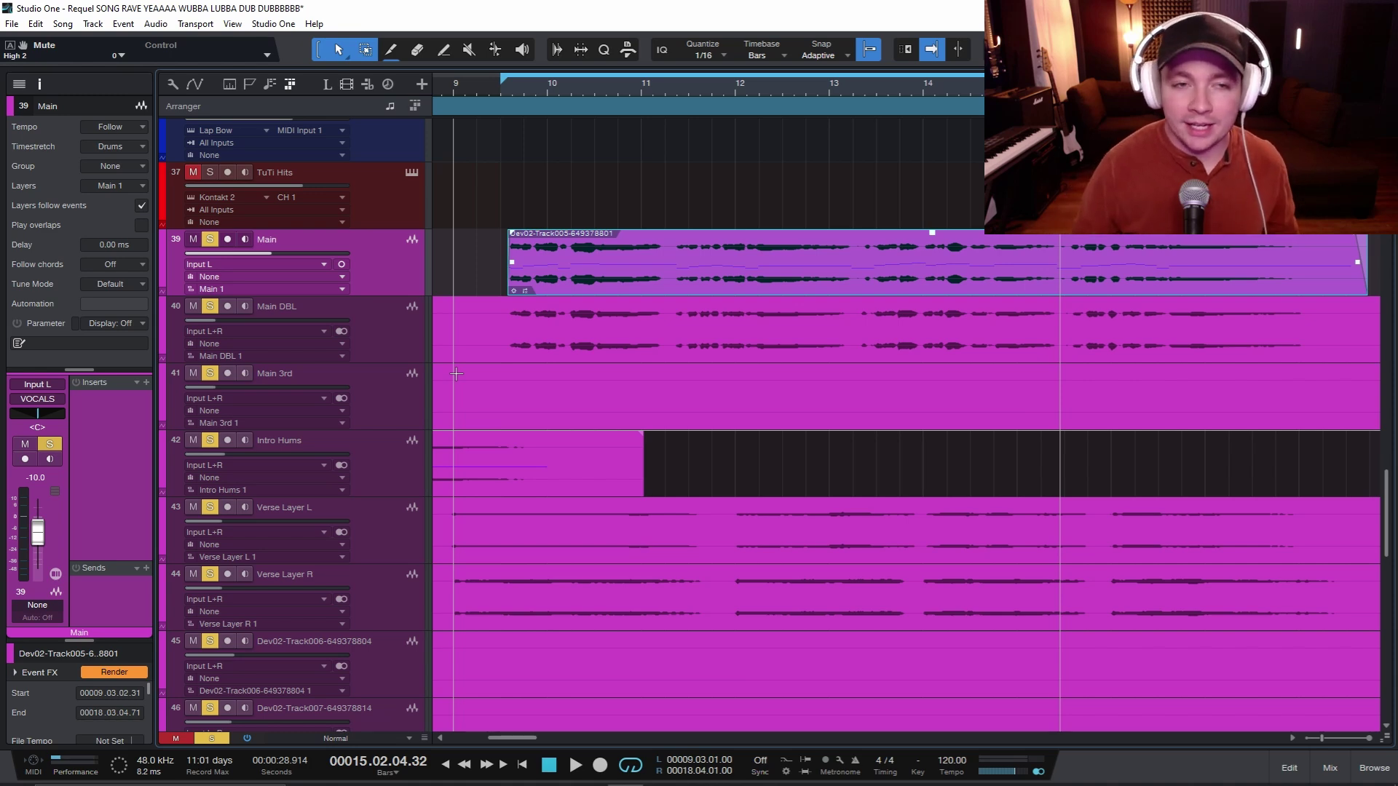
# Step: Pack the vocal tracks Main through High 2 into a new folder, Track 60
pyautogui.hotkey('shift', 'w')
pyautogui.hotkey('shift', 'w')
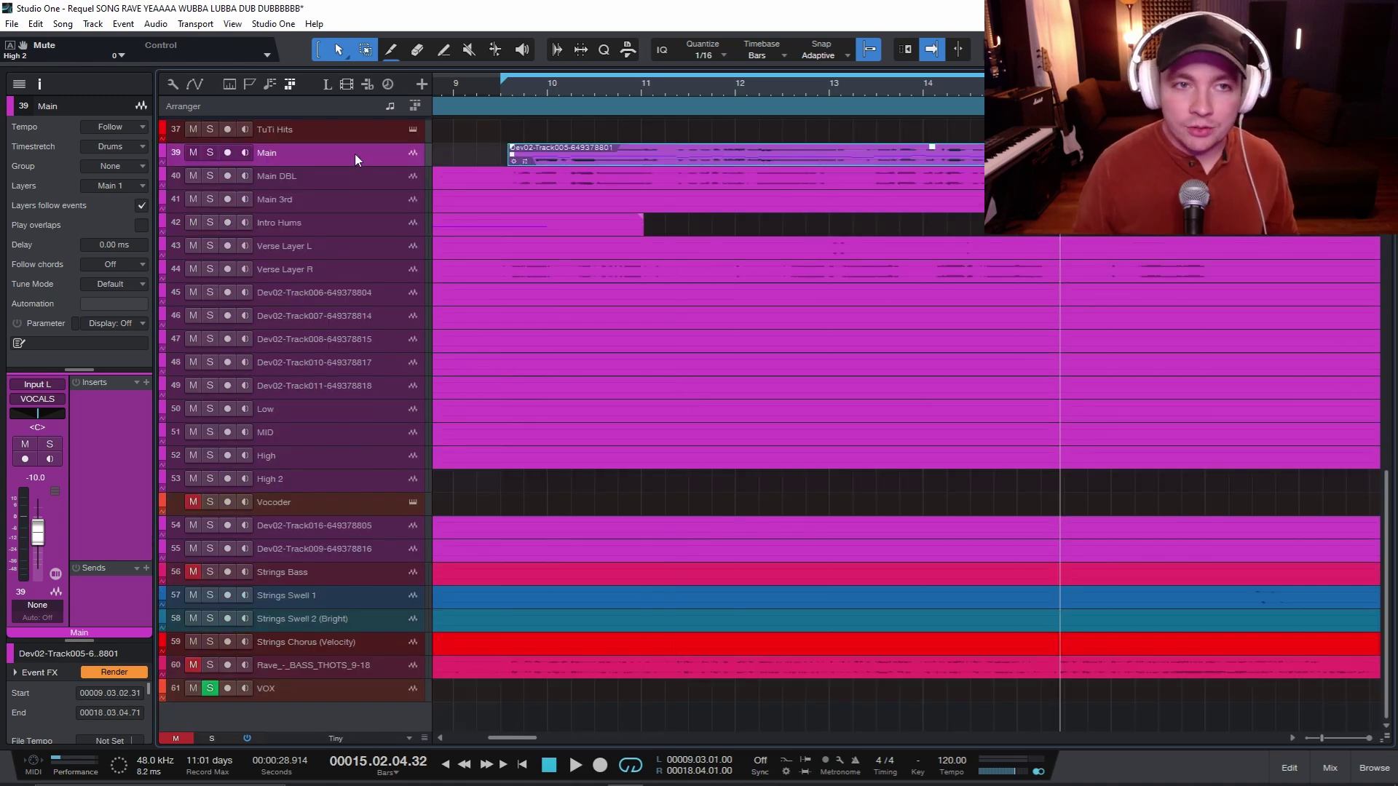
pyautogui.click(356, 481)
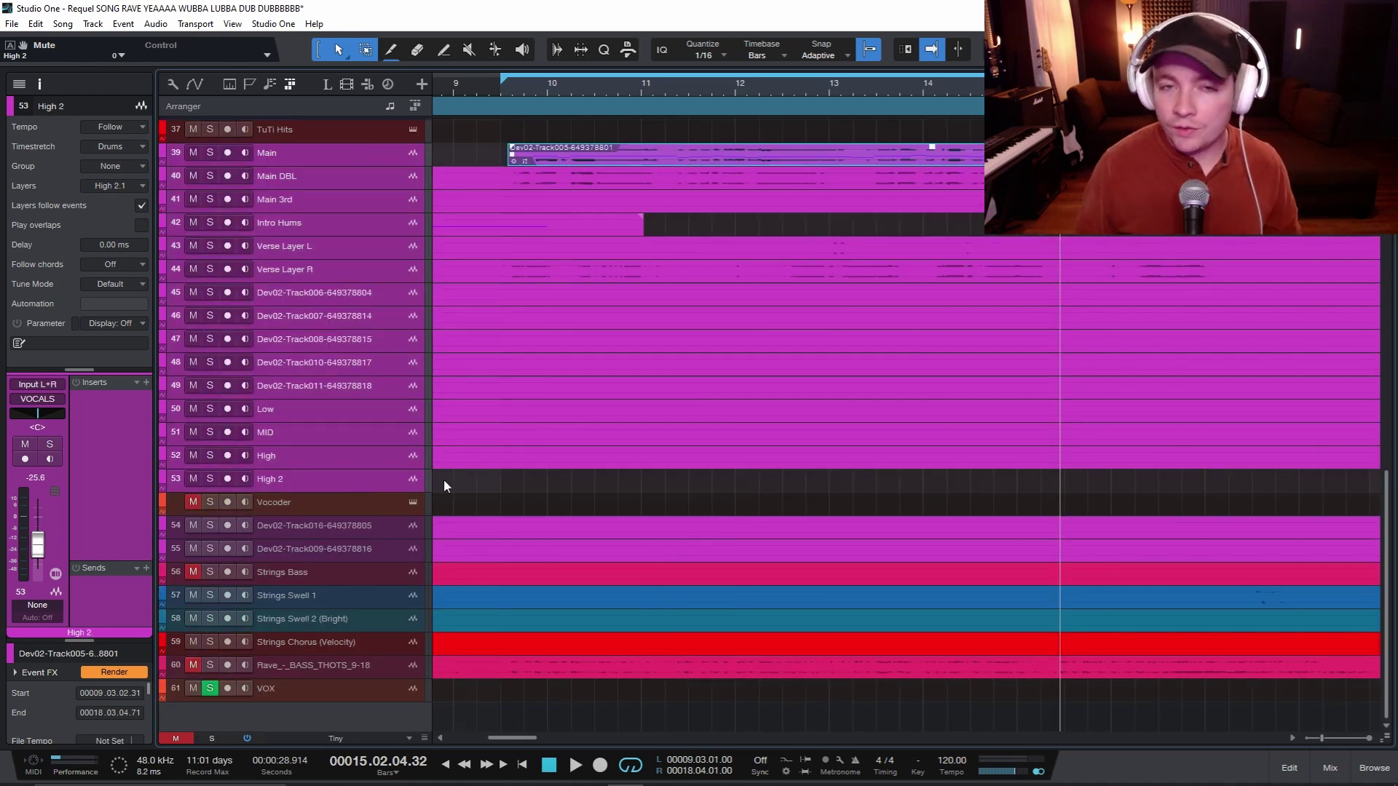
pyautogui.rightClick(346, 154)
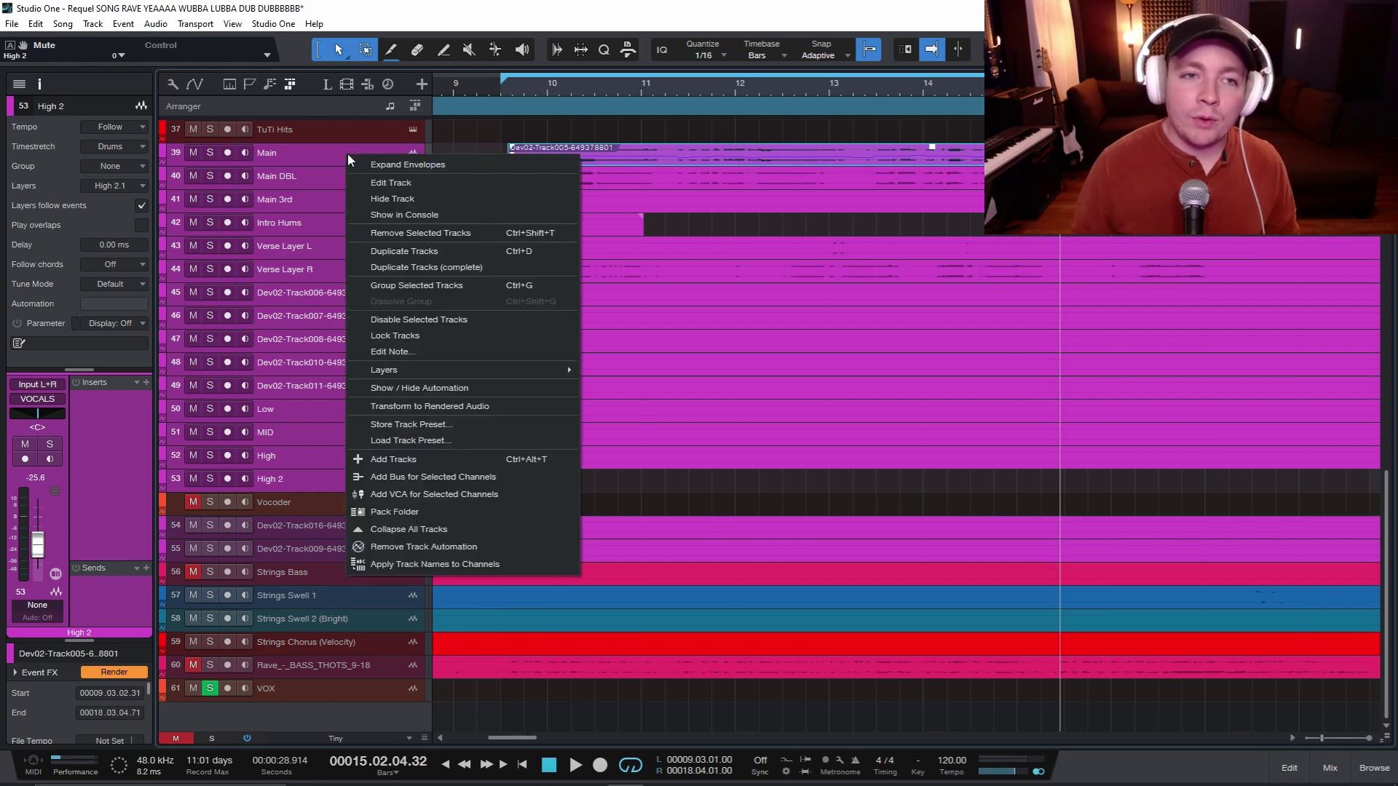
pyautogui.click(430, 512)
pyautogui.click(414, 208)
pyautogui.click(414, 208)
pyautogui.click(412, 209)
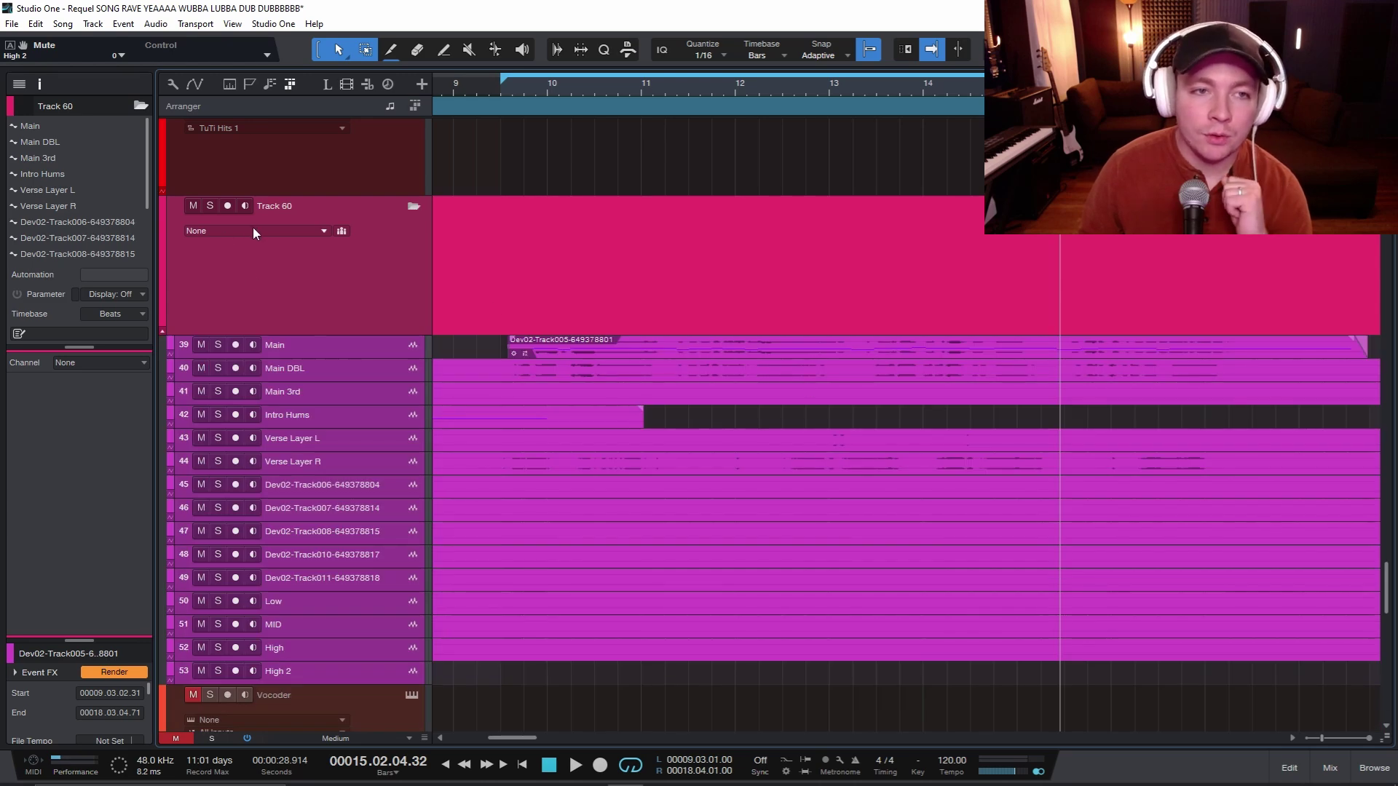
# Step: Colour the Track 60 folder purple and add a new bus channel for it
pyautogui.click(162, 237)
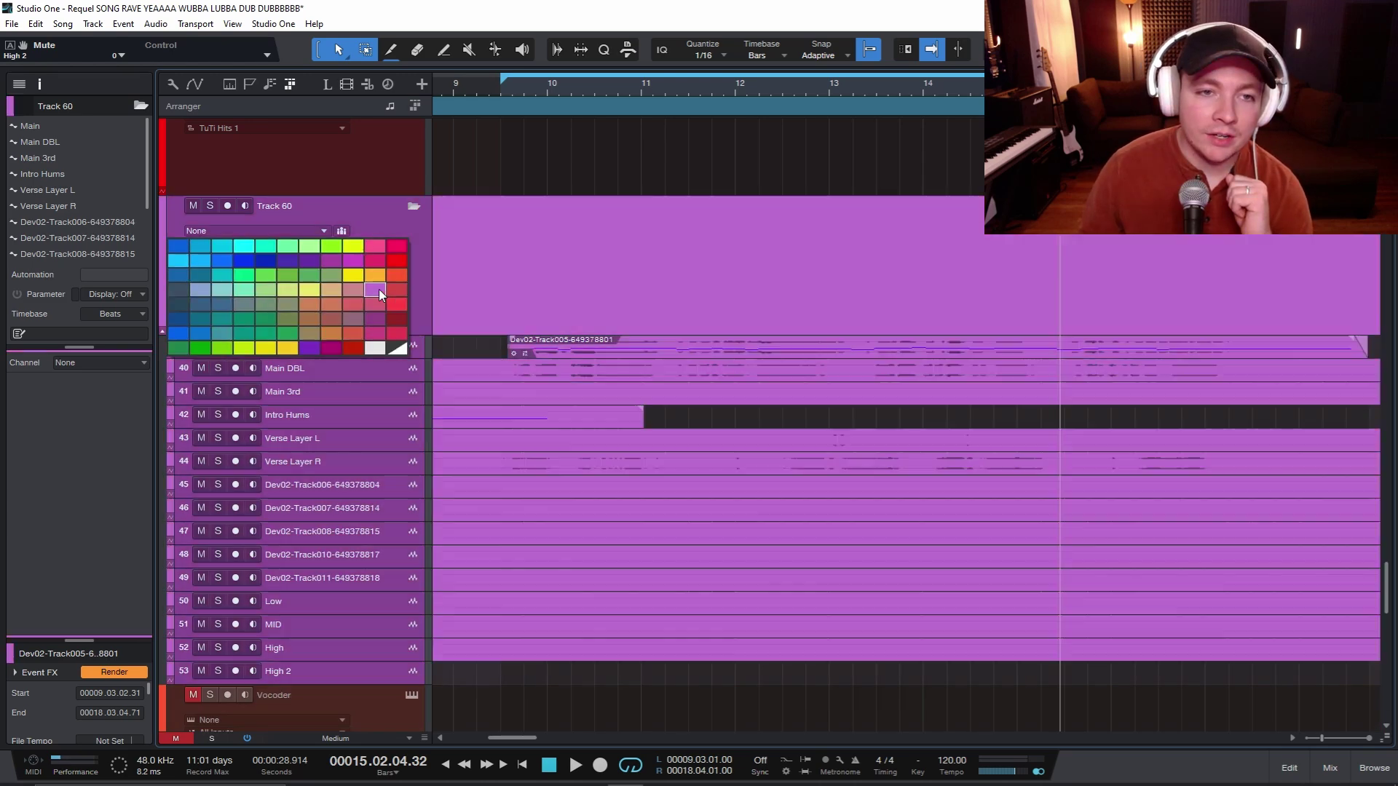
pyautogui.click(378, 290)
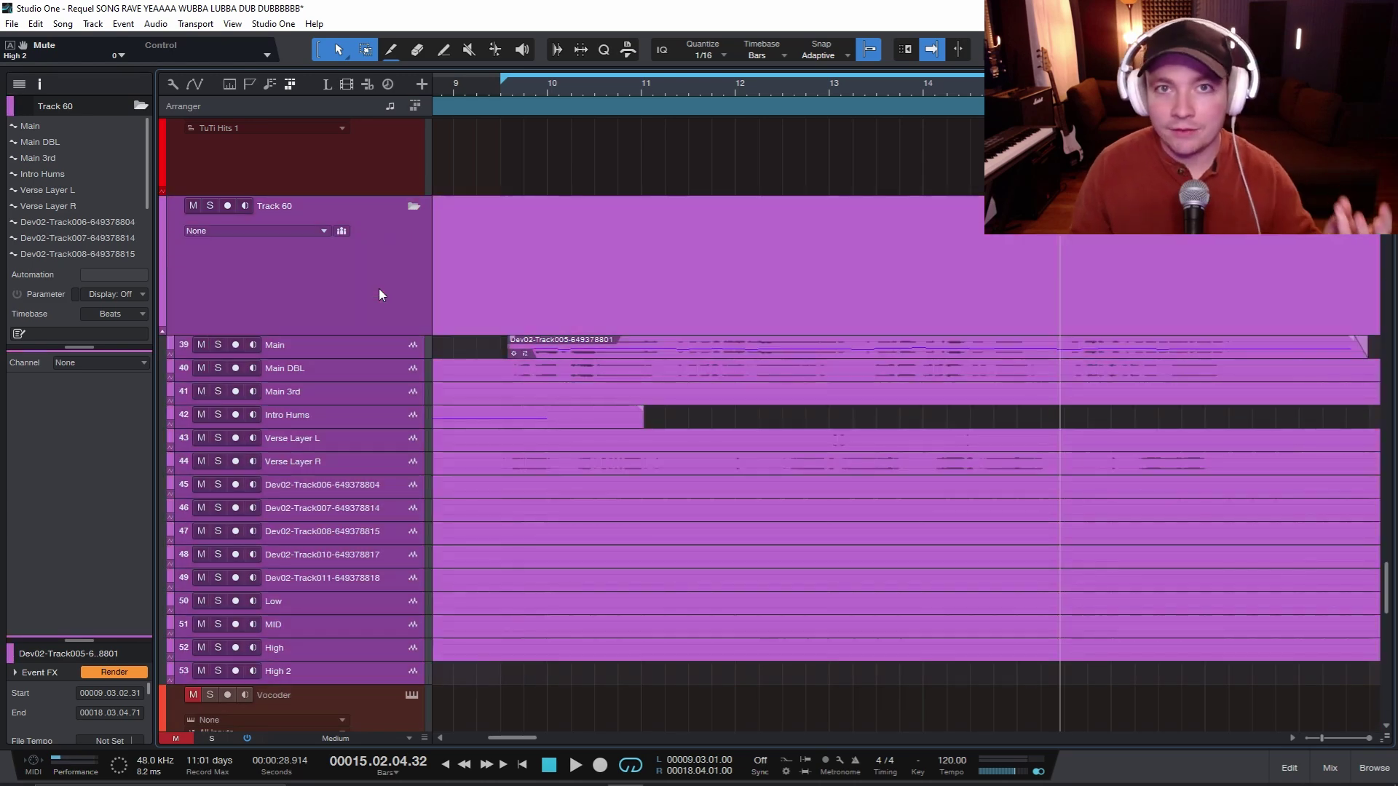
pyautogui.click(313, 230)
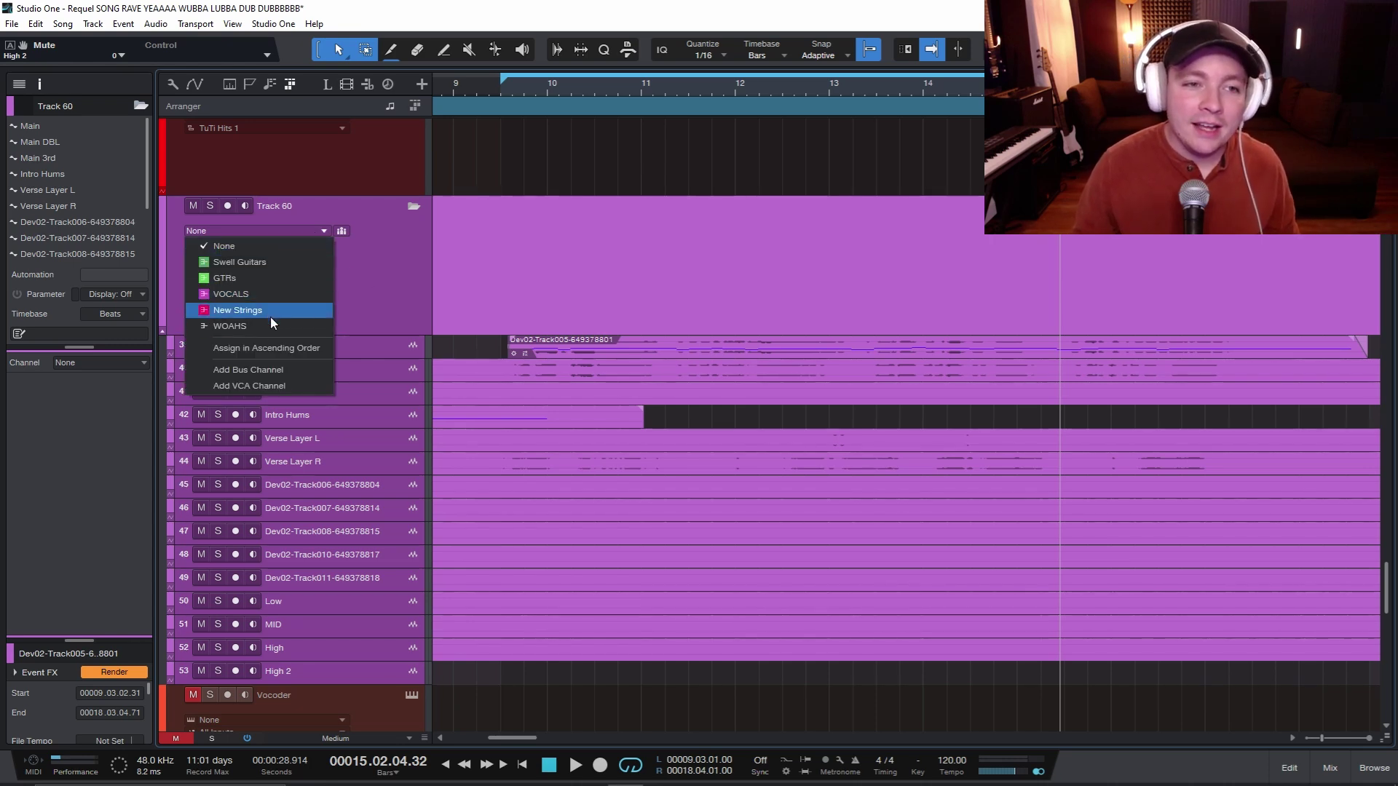
pyautogui.click(273, 369)
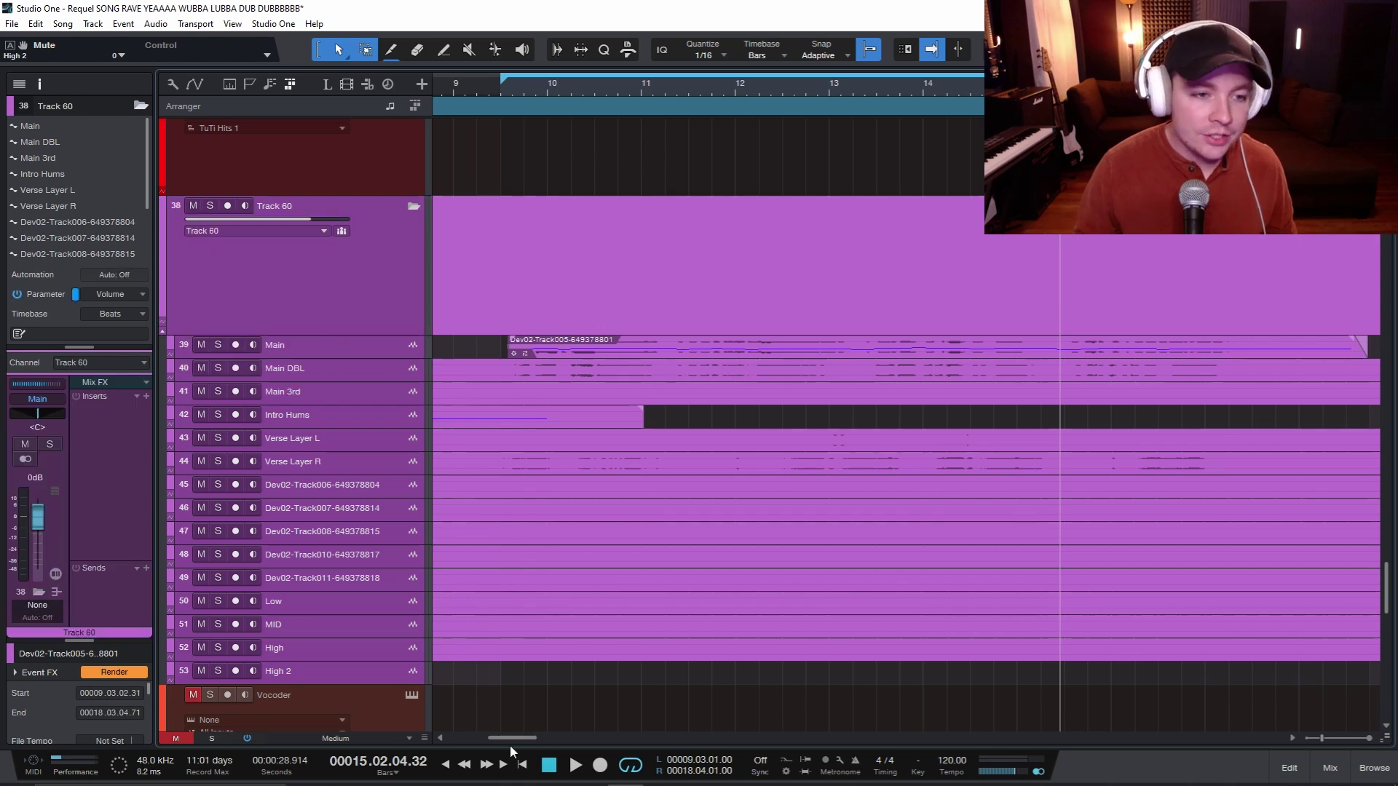
# Step: Play from bar 9 with the whole Track 60 folder soloed, then stop
pyautogui.click(500, 96)
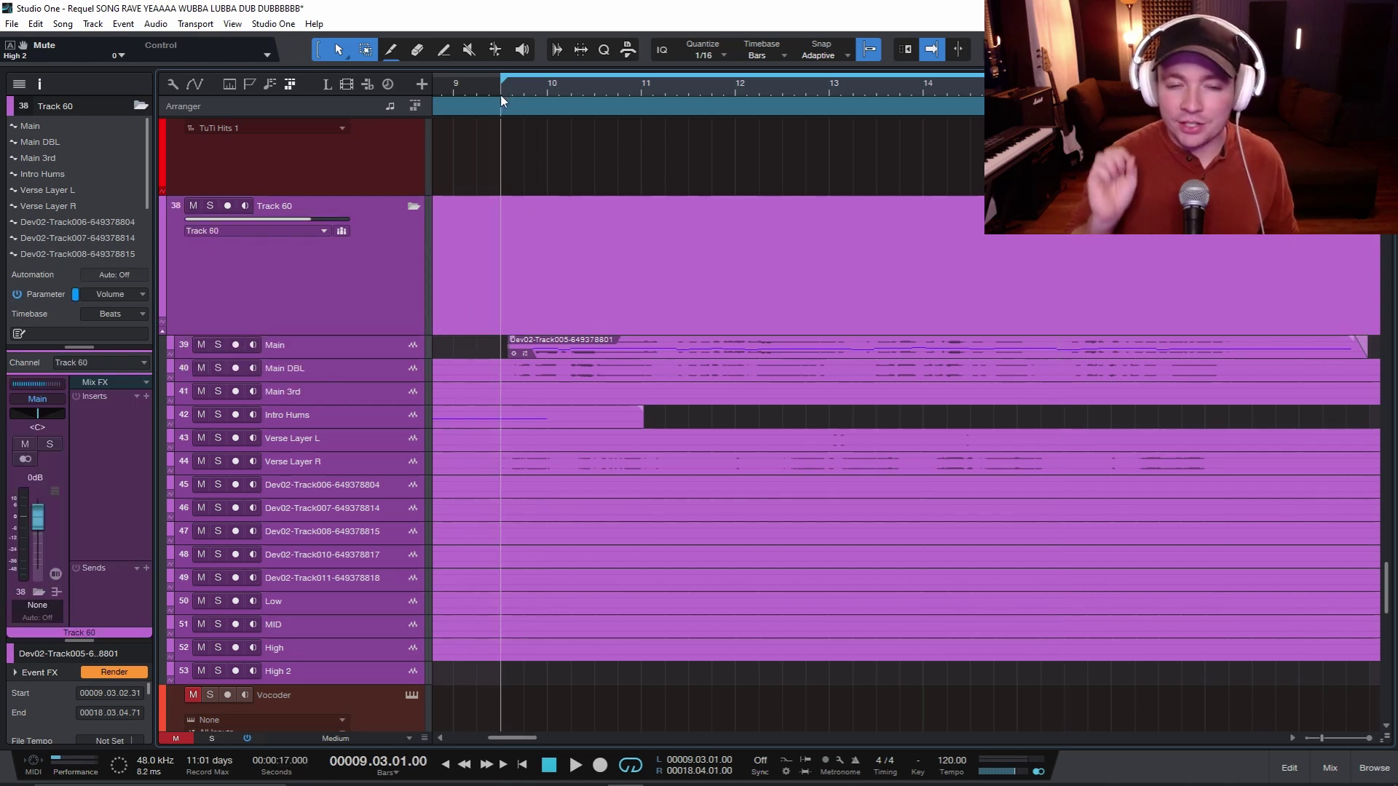
pyautogui.press('space')
pyautogui.click(49, 442)
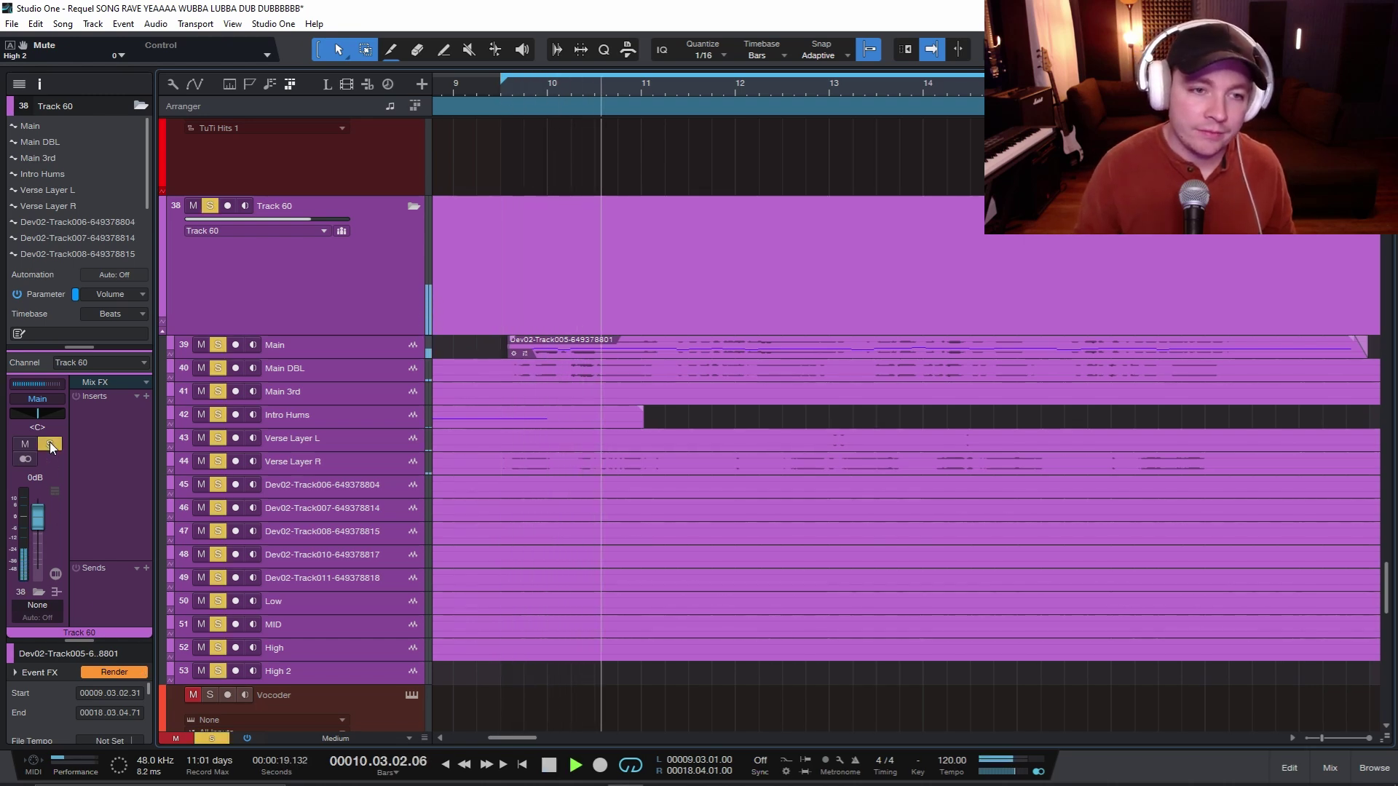
pyautogui.press('space')
pyautogui.click(49, 442)
pyautogui.click(49, 442)
pyautogui.click(50, 443)
pyautogui.click(49, 443)
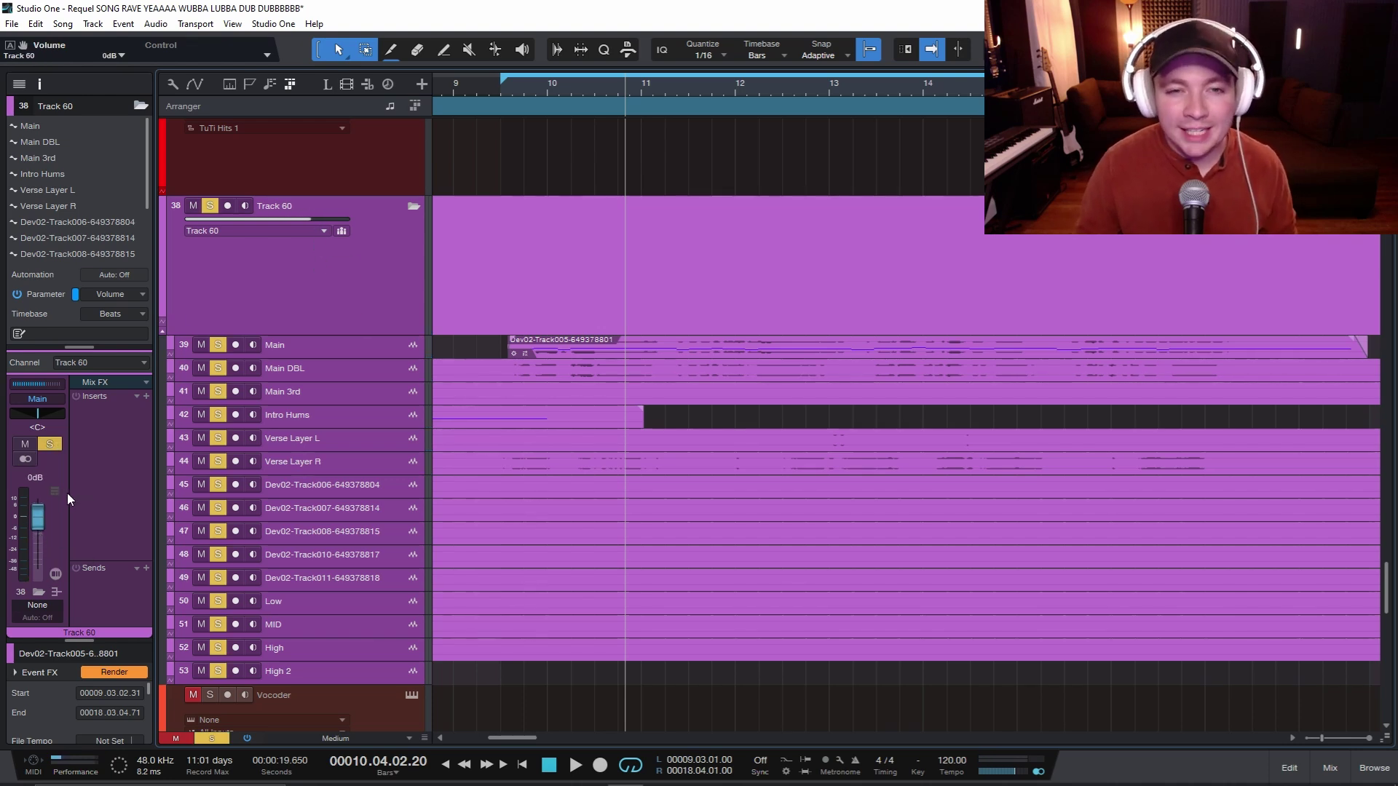
pyautogui.click(282, 271)
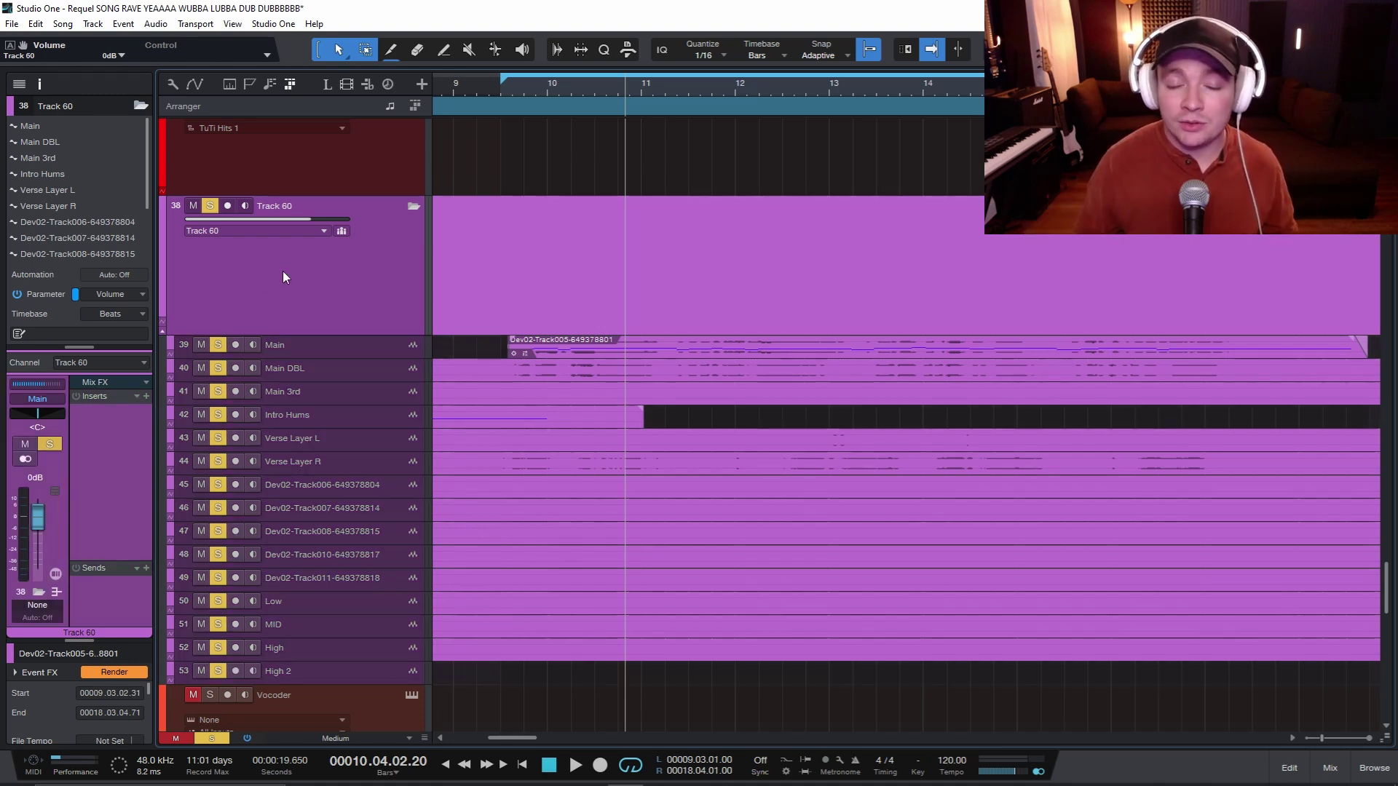
# Step: Select the Main vocal, zoom in on its recording, and set the playhead to 9.03.01
pyautogui.click(334, 344)
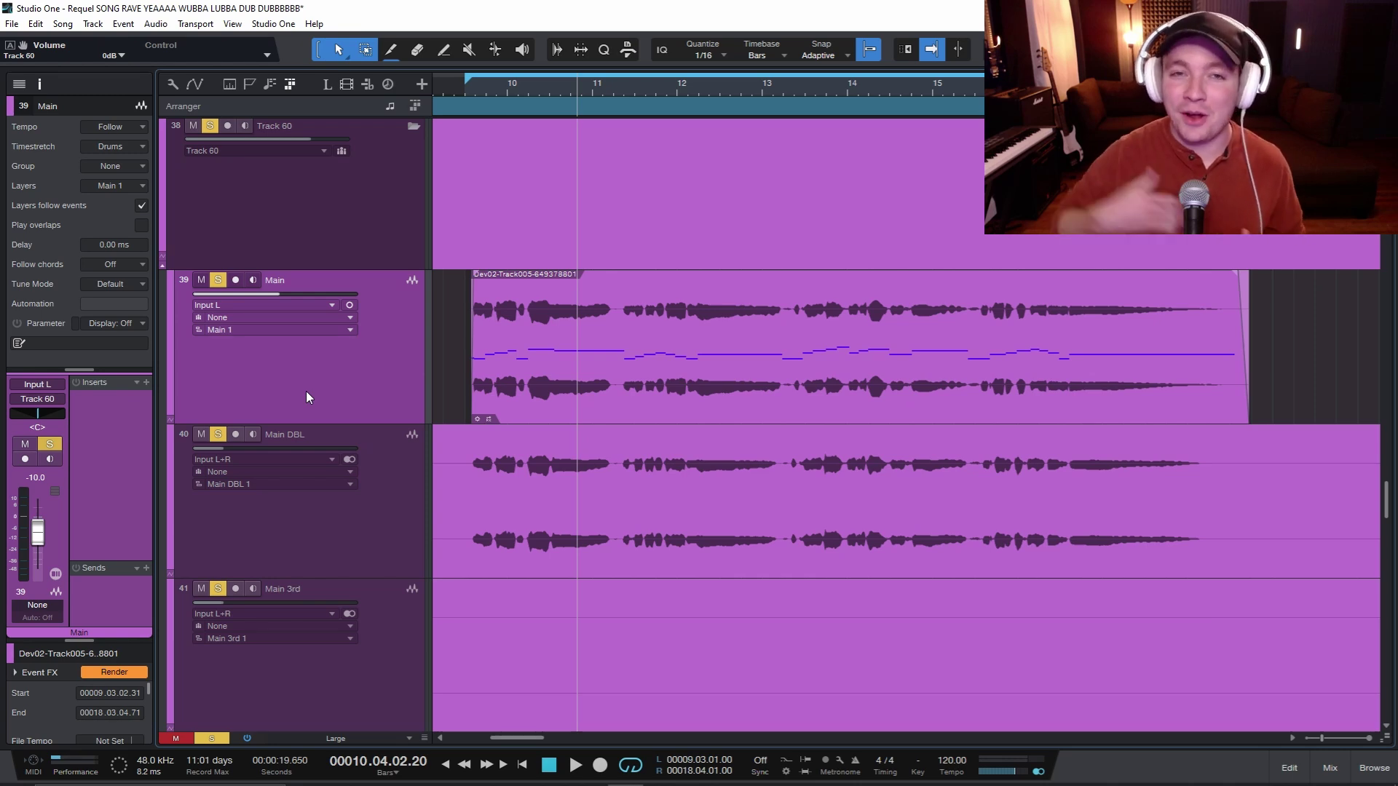
pyautogui.hotkey('shift', 'w')
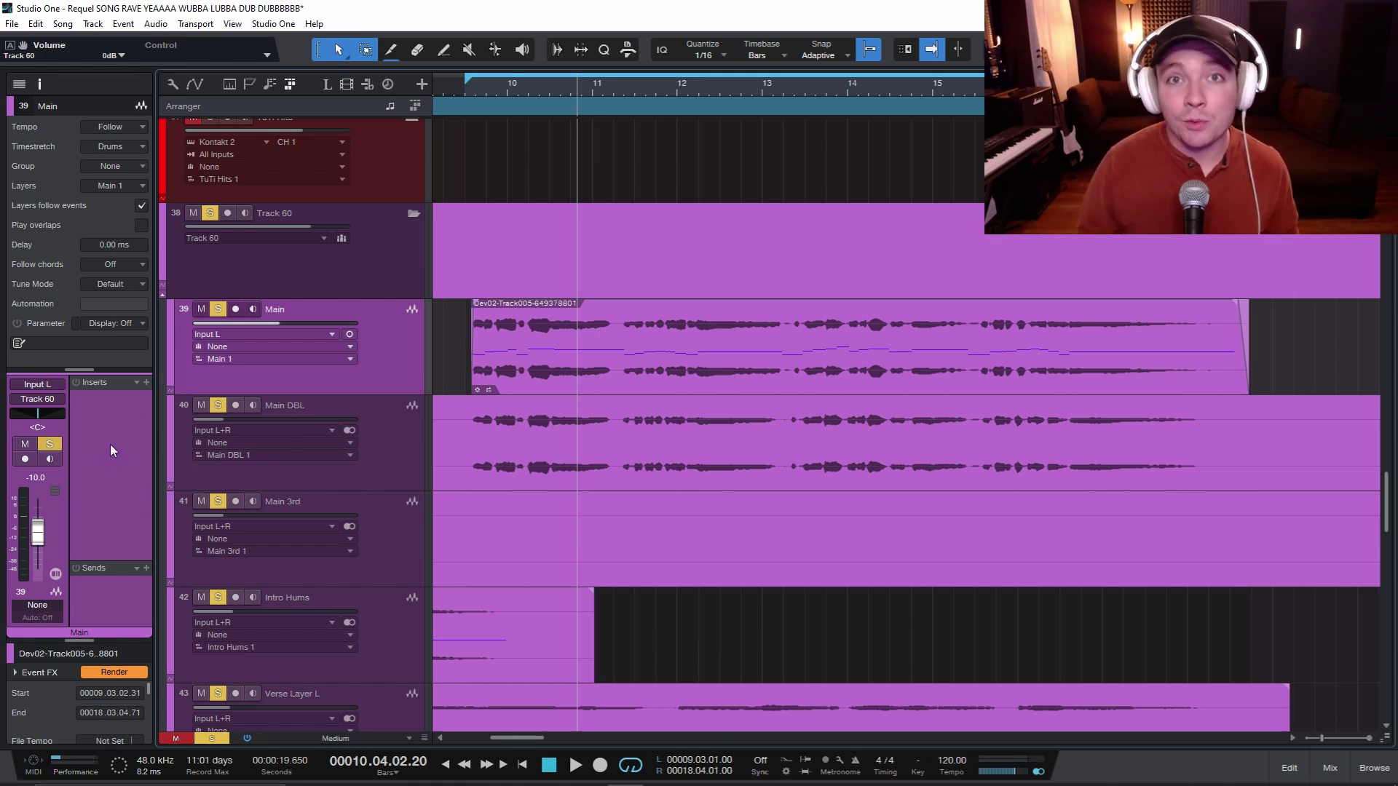
pyautogui.press('z')
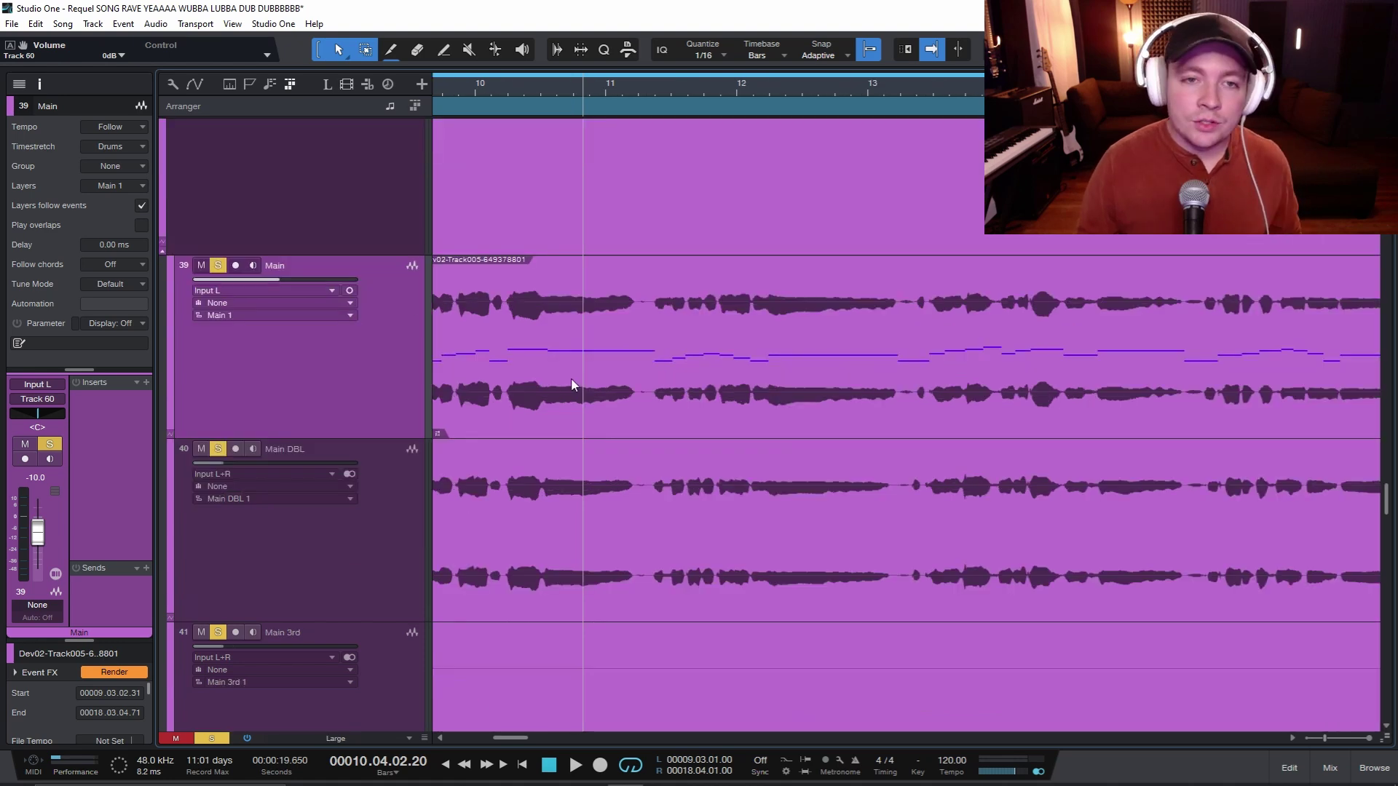
pyautogui.hscroll(-2, 474, 218)
pyautogui.click(479, 88)
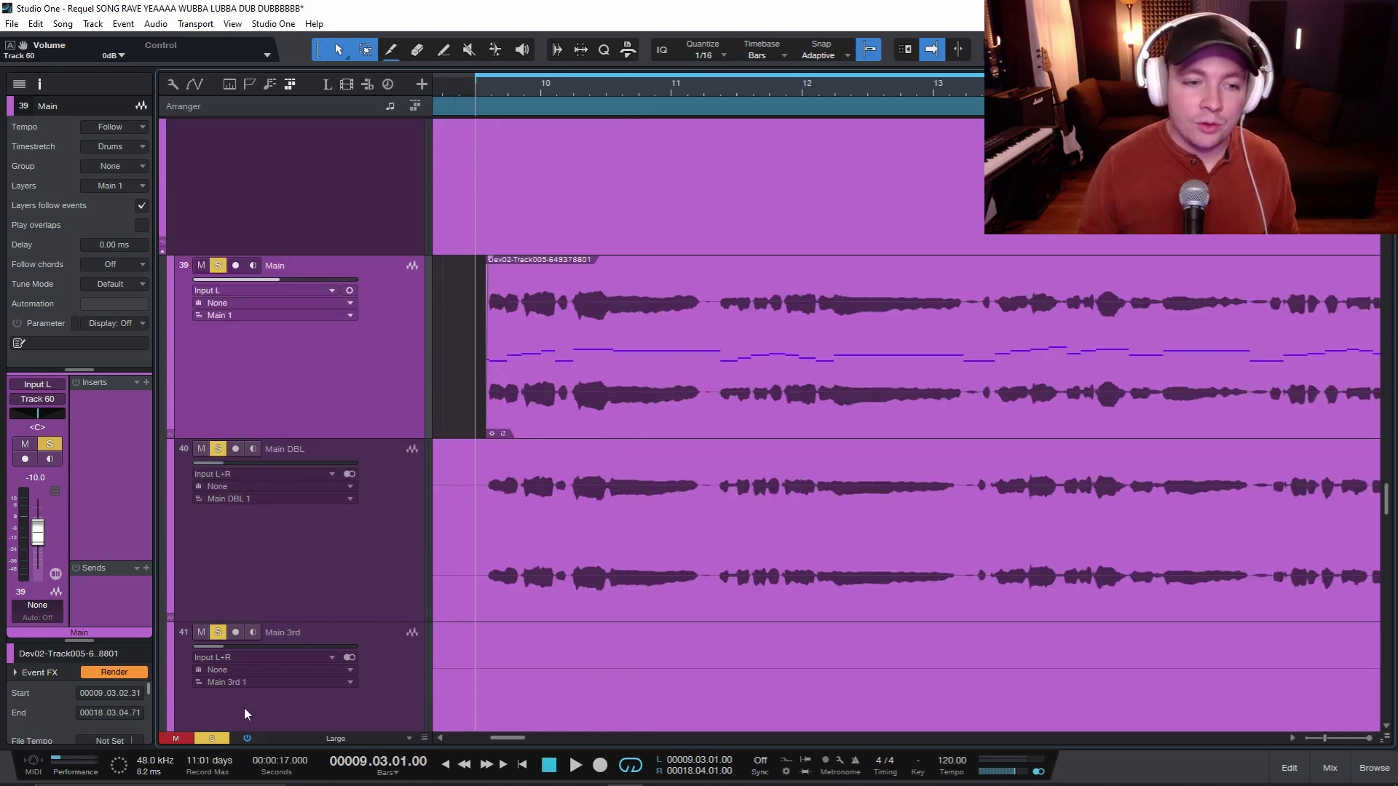
pyautogui.click(146, 383)
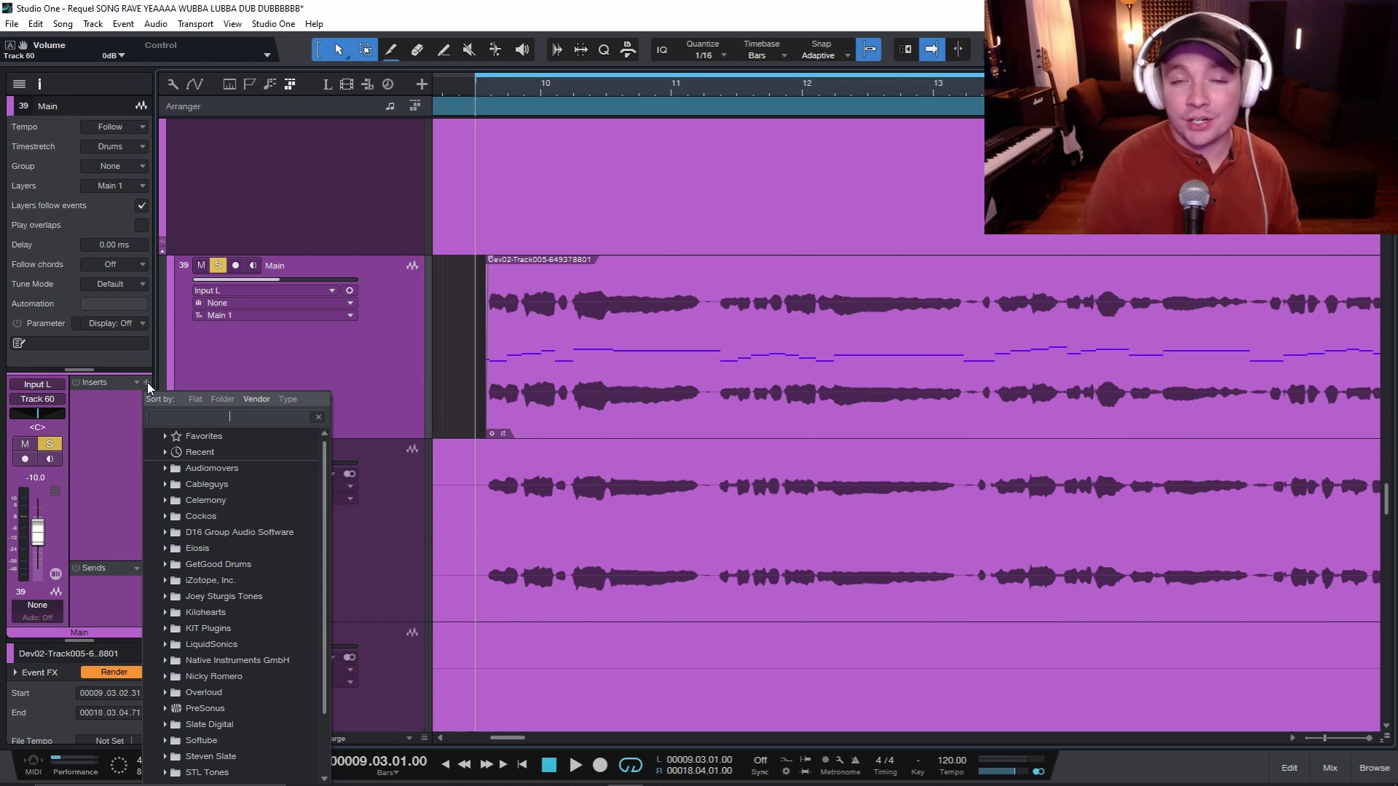
# Step: Load Pro EQ on the Main vocal and enable its low cut at 102 Hz
pyautogui.write('eq')
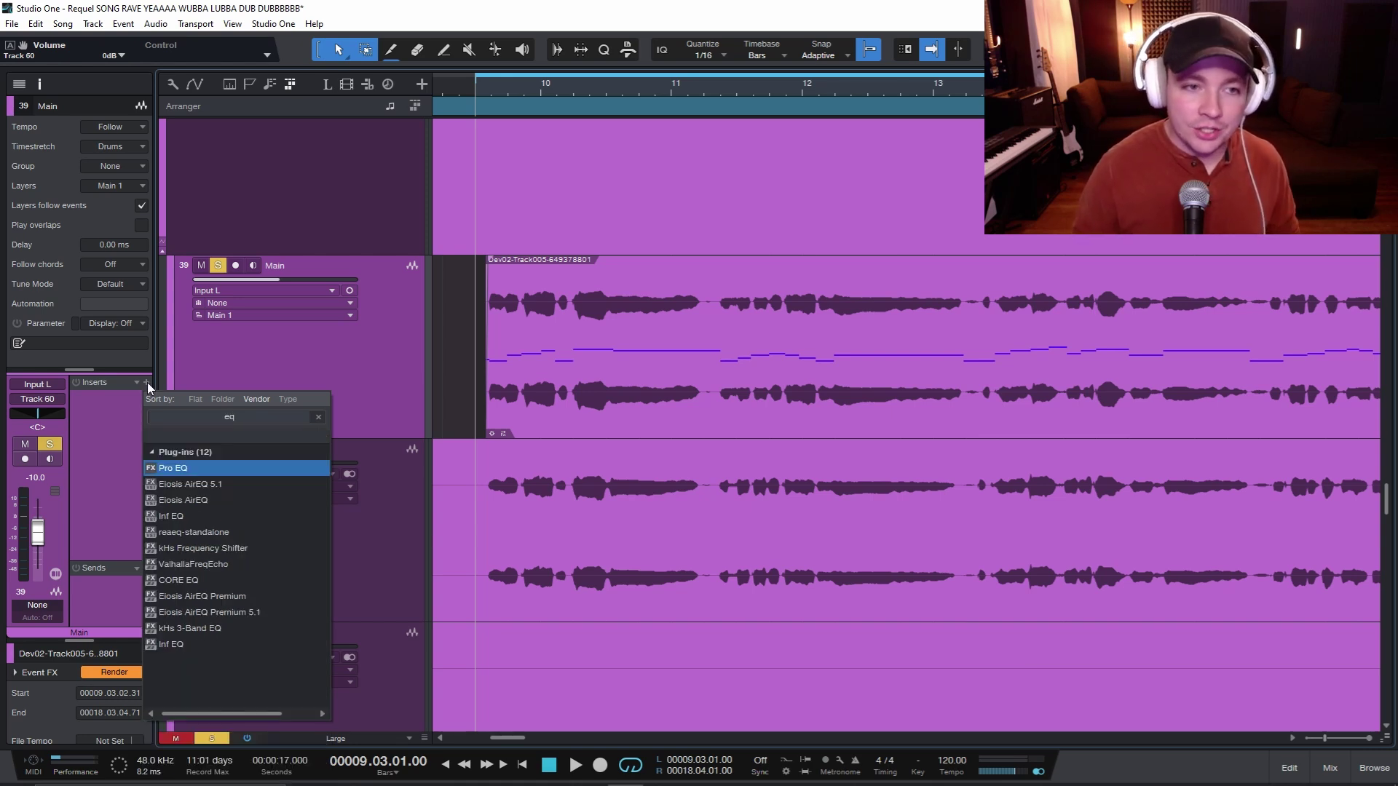
pyautogui.doubleClick(184, 469)
pyautogui.click(405, 546)
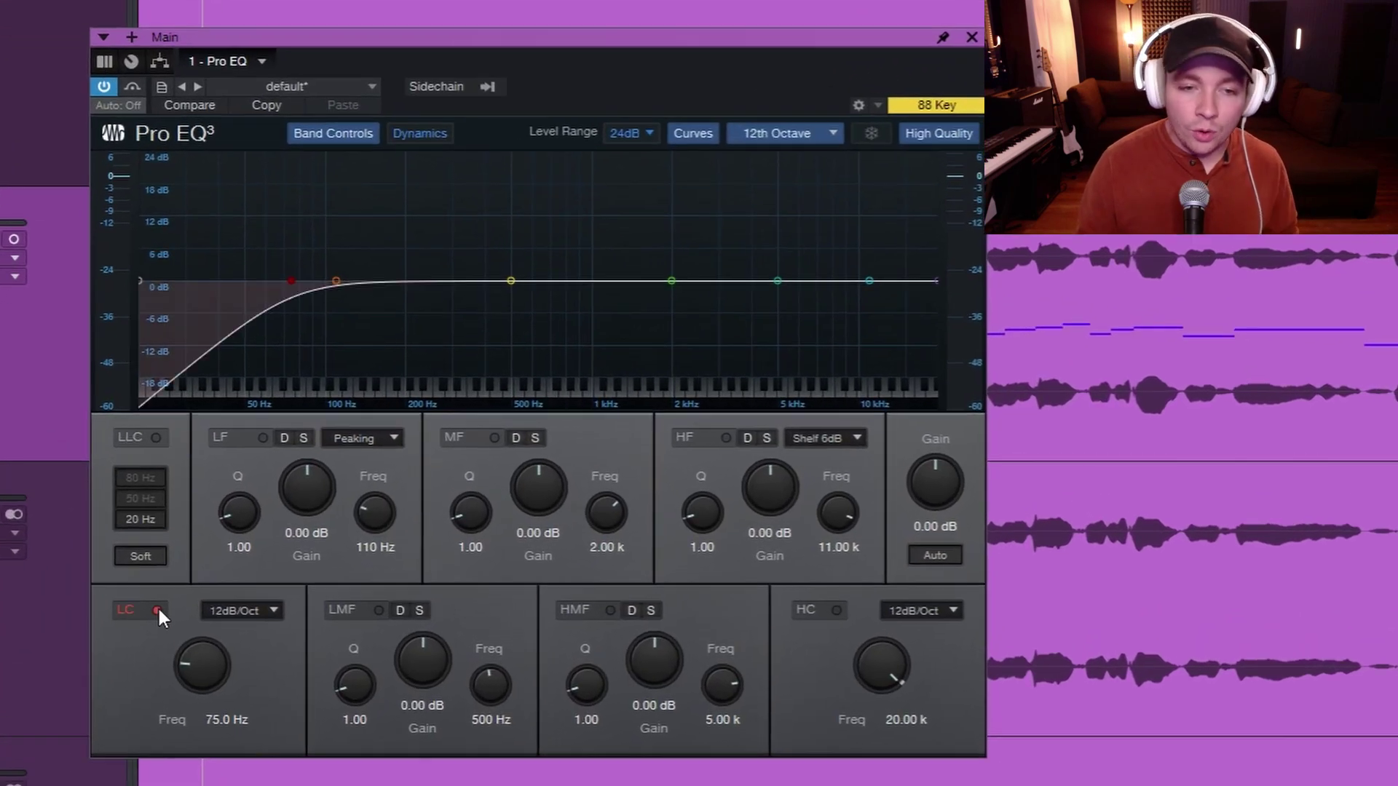
pyautogui.moveTo(176, 636); pyautogui.dragTo(201, 660)
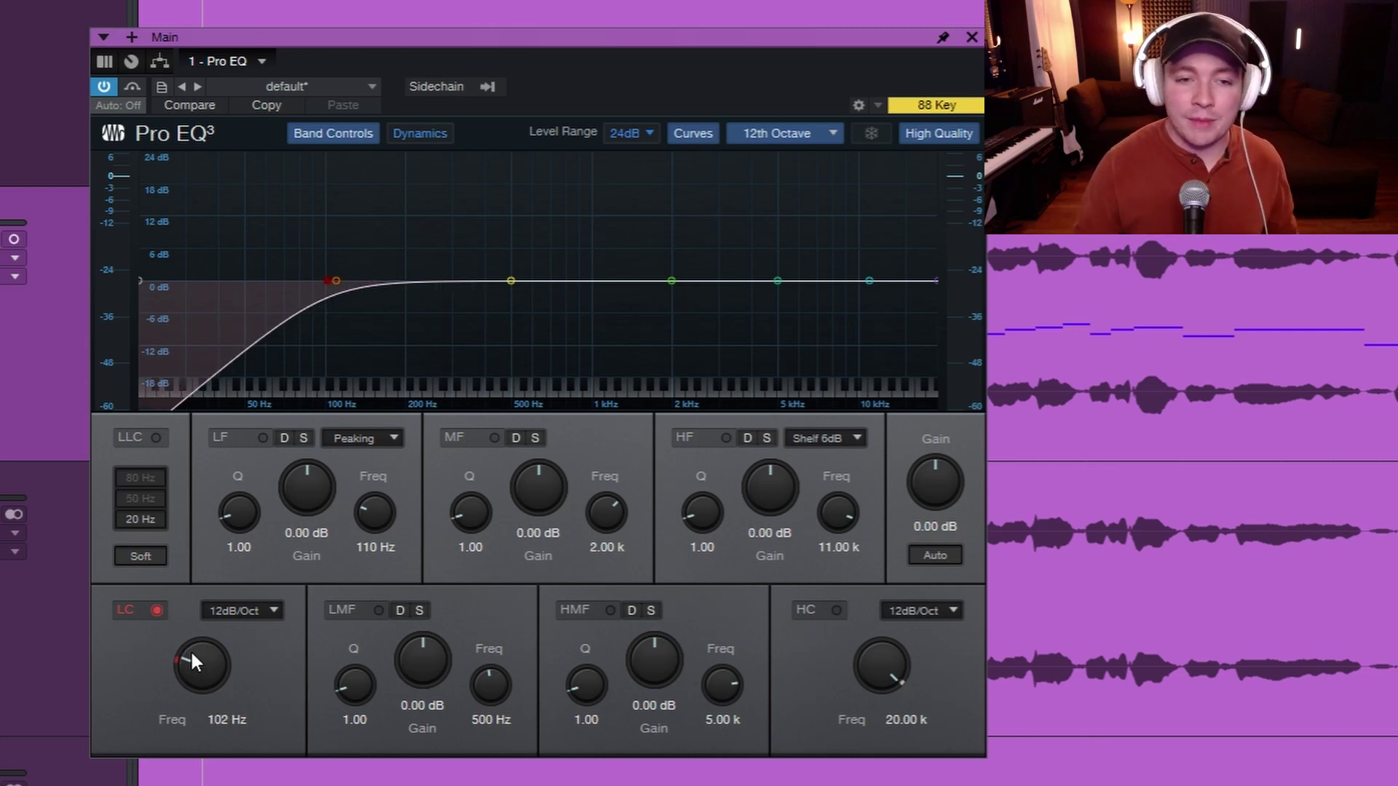
pyautogui.press('space')
pyautogui.moveTo(360, 34); pyautogui.dragTo(400, 38)
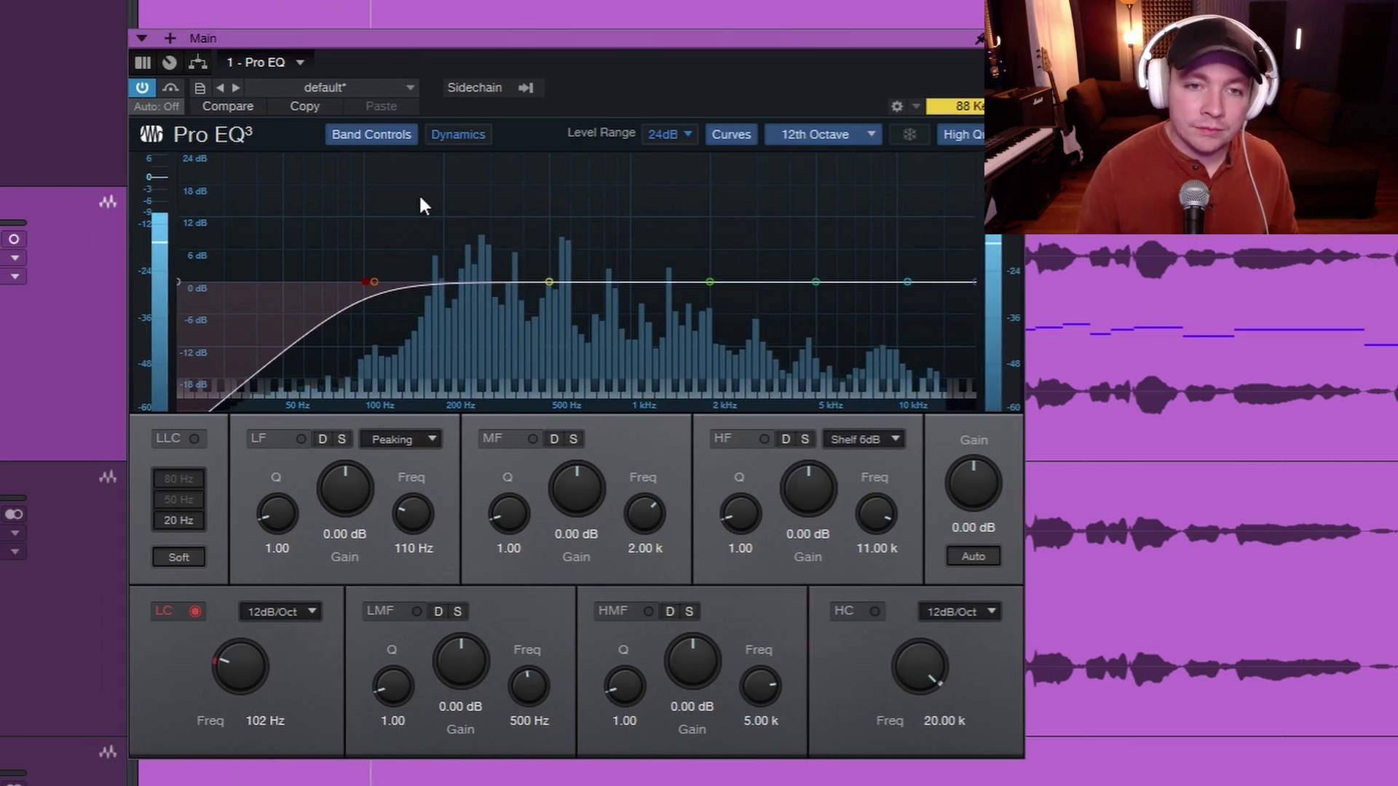
# Step: Audition 6, 24 and 48 dB/Oct low-cut slopes, settling on 24 dB/Oct
pyautogui.click(293, 613)
pyautogui.click(313, 693)
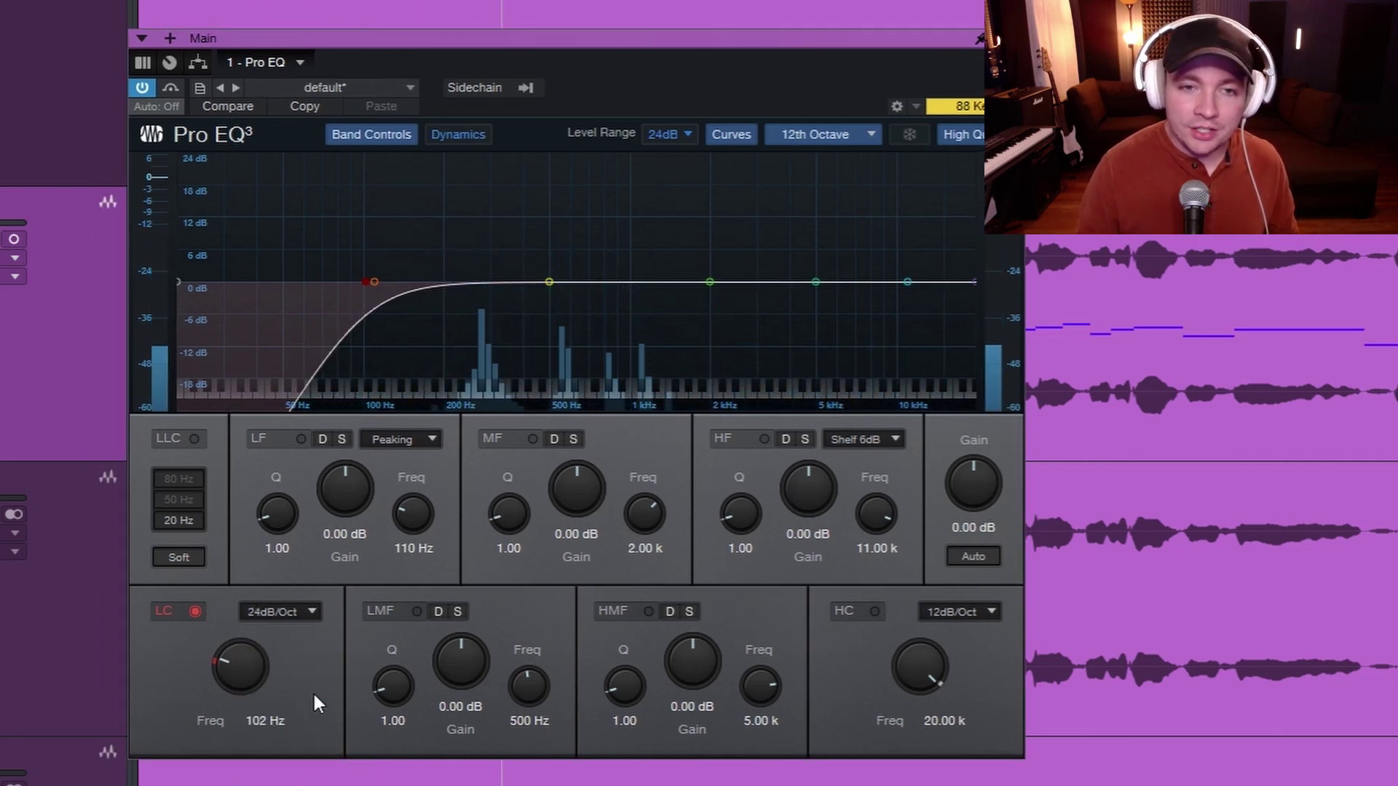
pyautogui.click(301, 608)
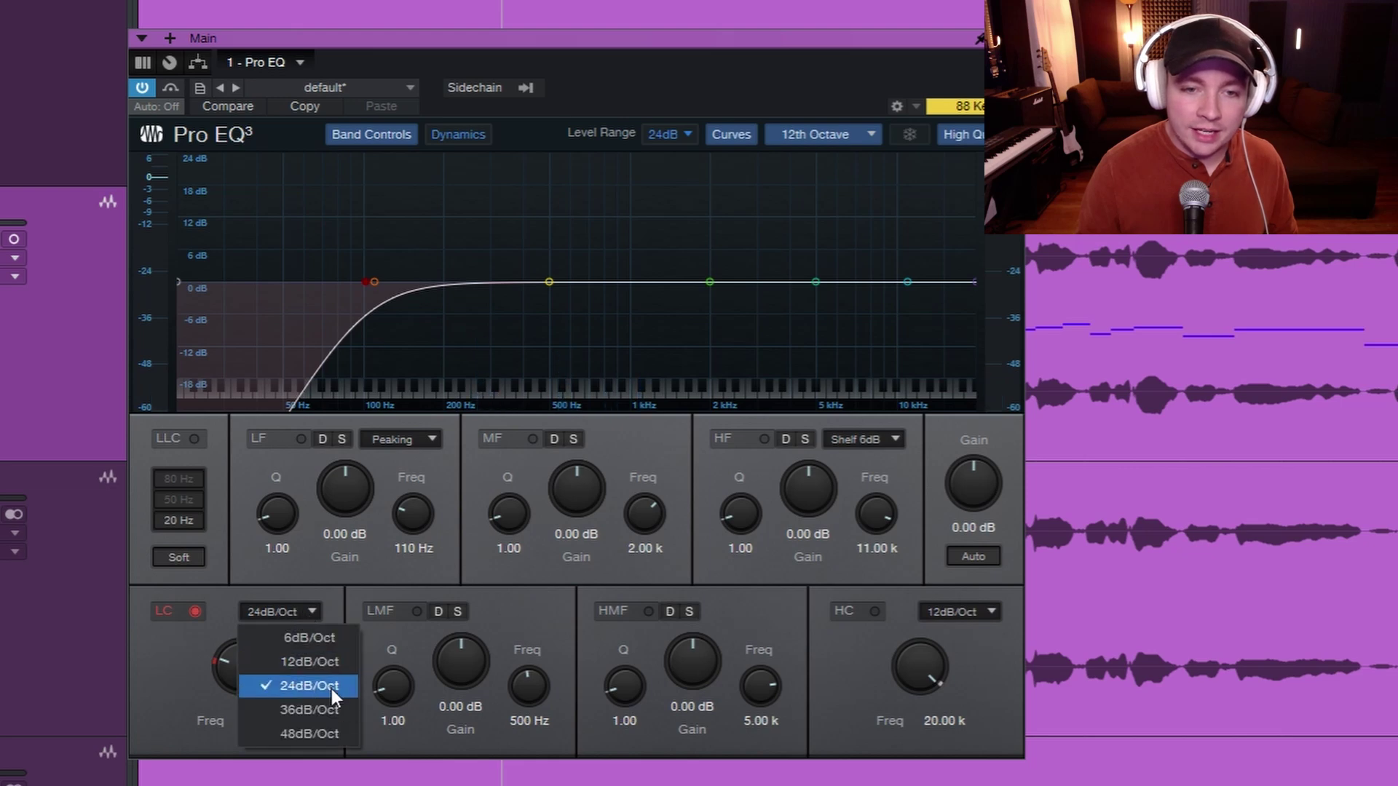
pyautogui.click(336, 686)
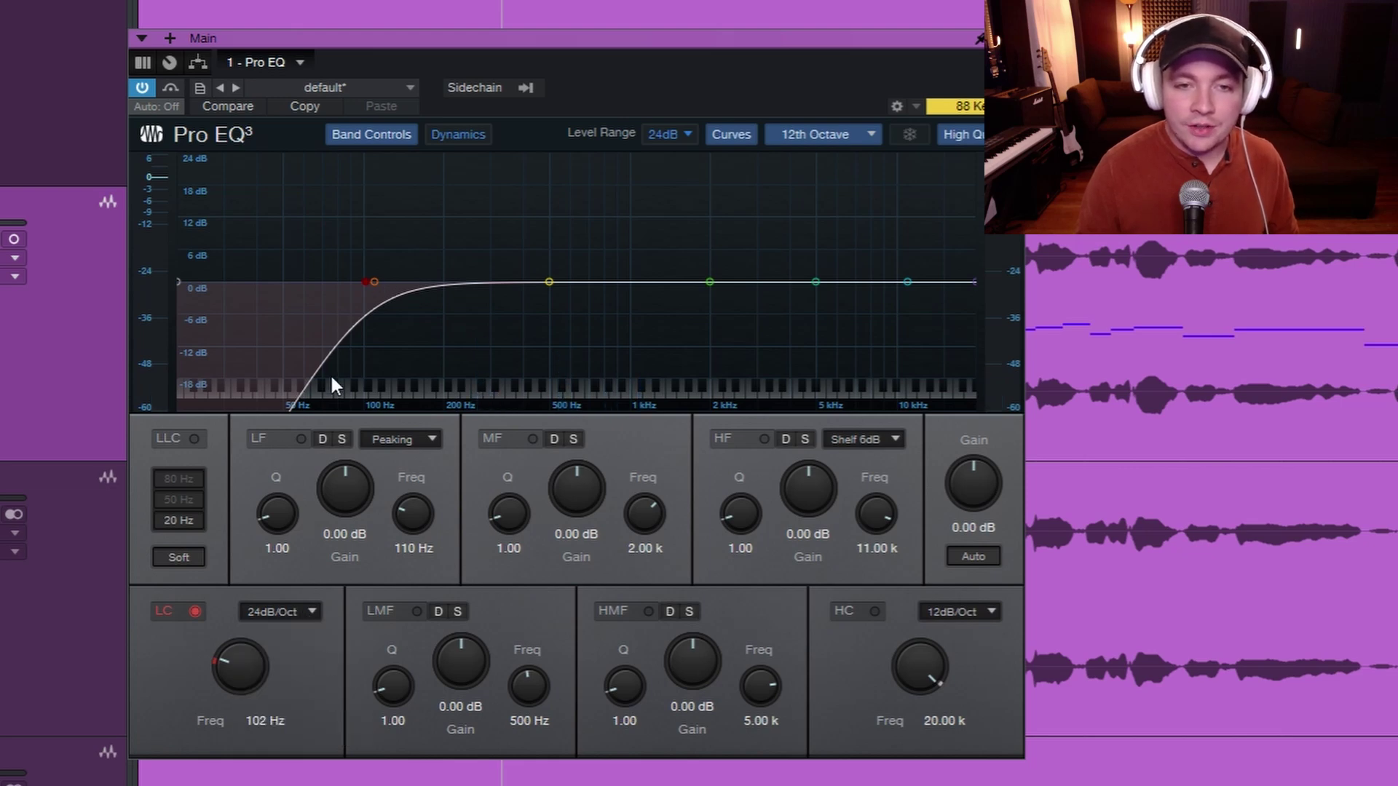
pyautogui.click(309, 614)
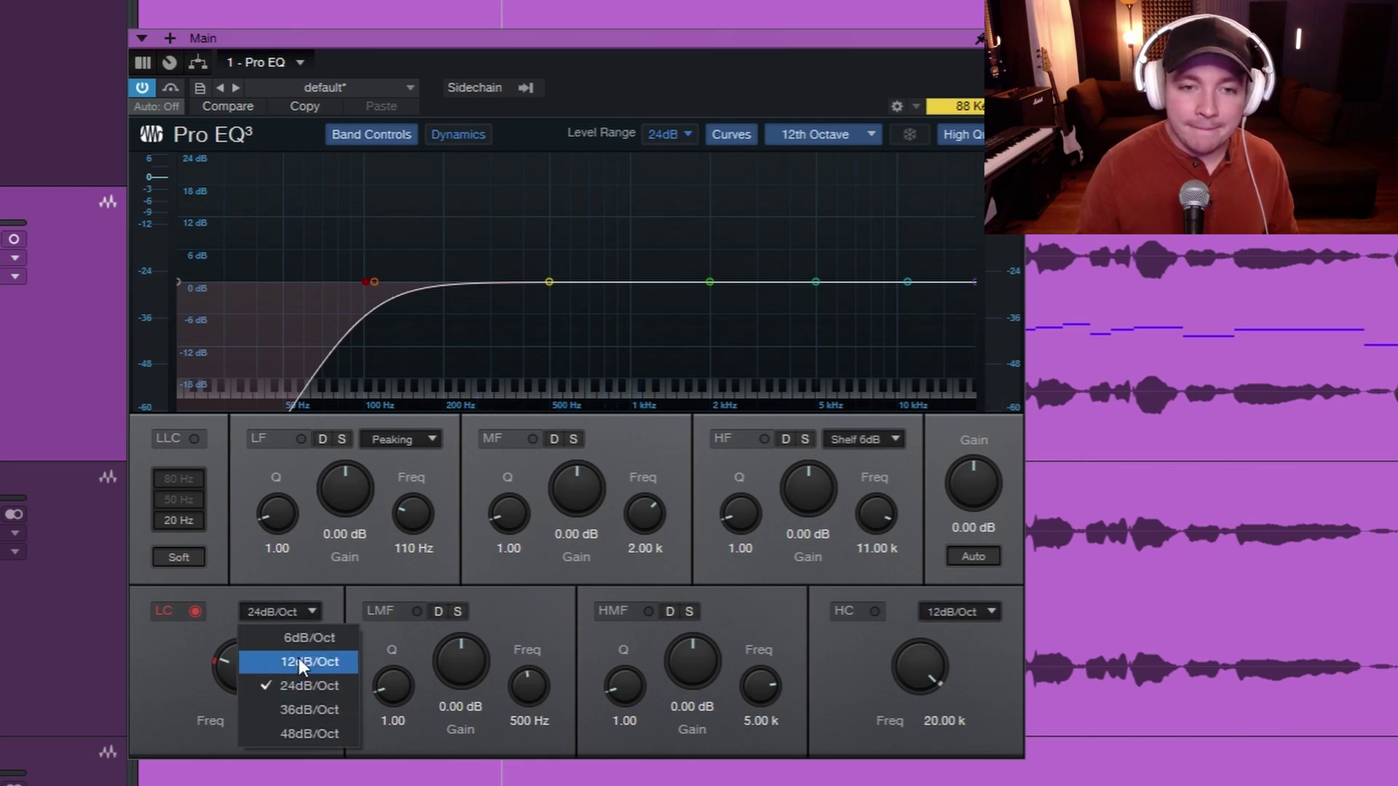
pyautogui.click(299, 636)
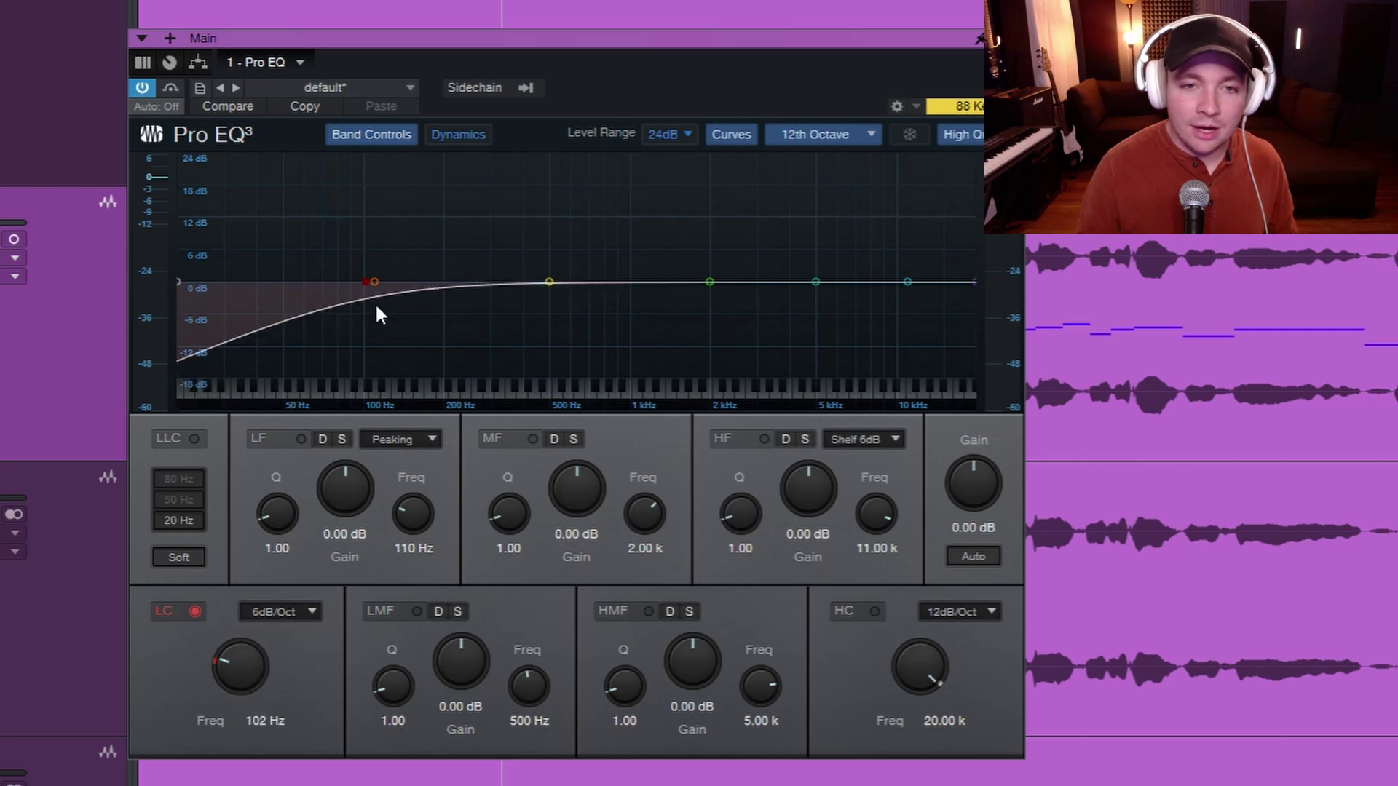
pyautogui.click(287, 620)
pyautogui.click(313, 727)
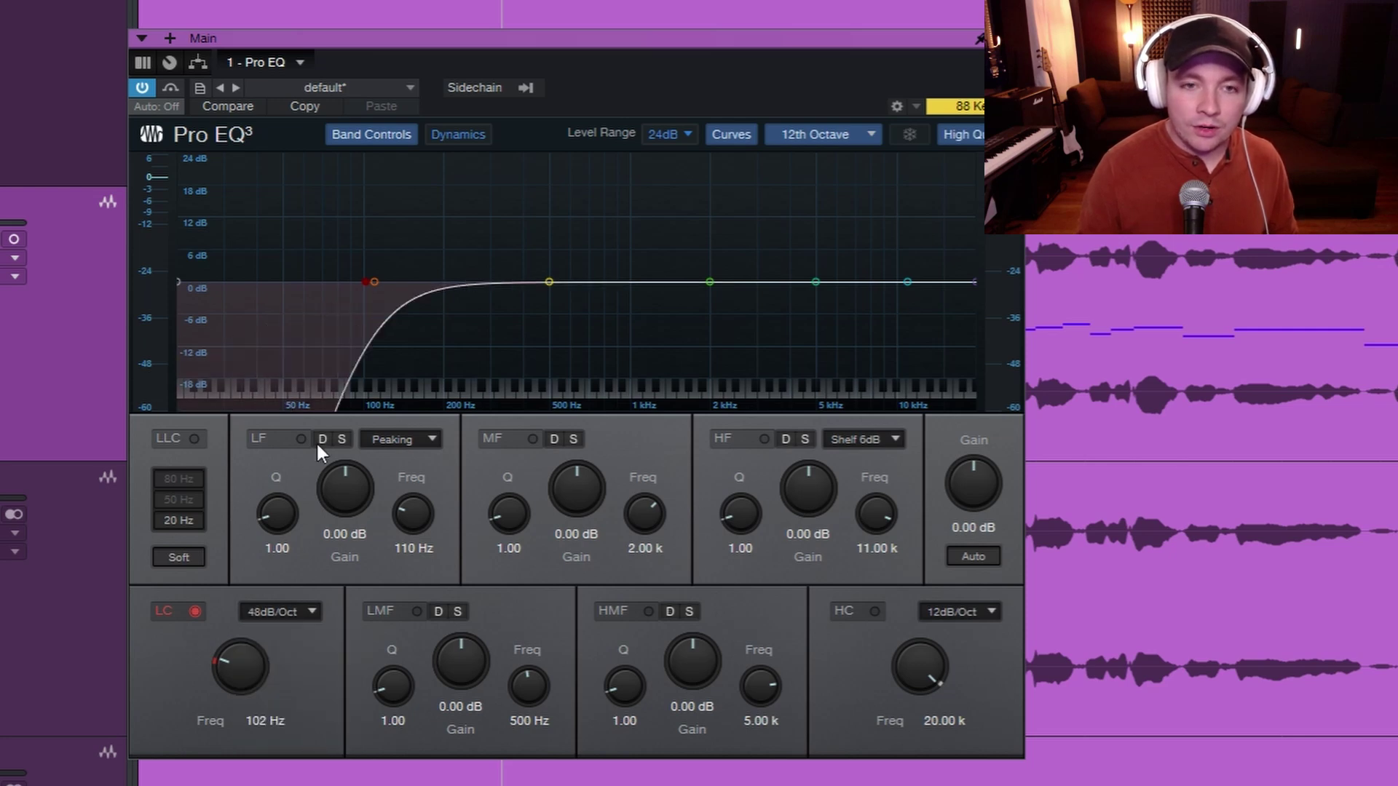
pyautogui.click(289, 614)
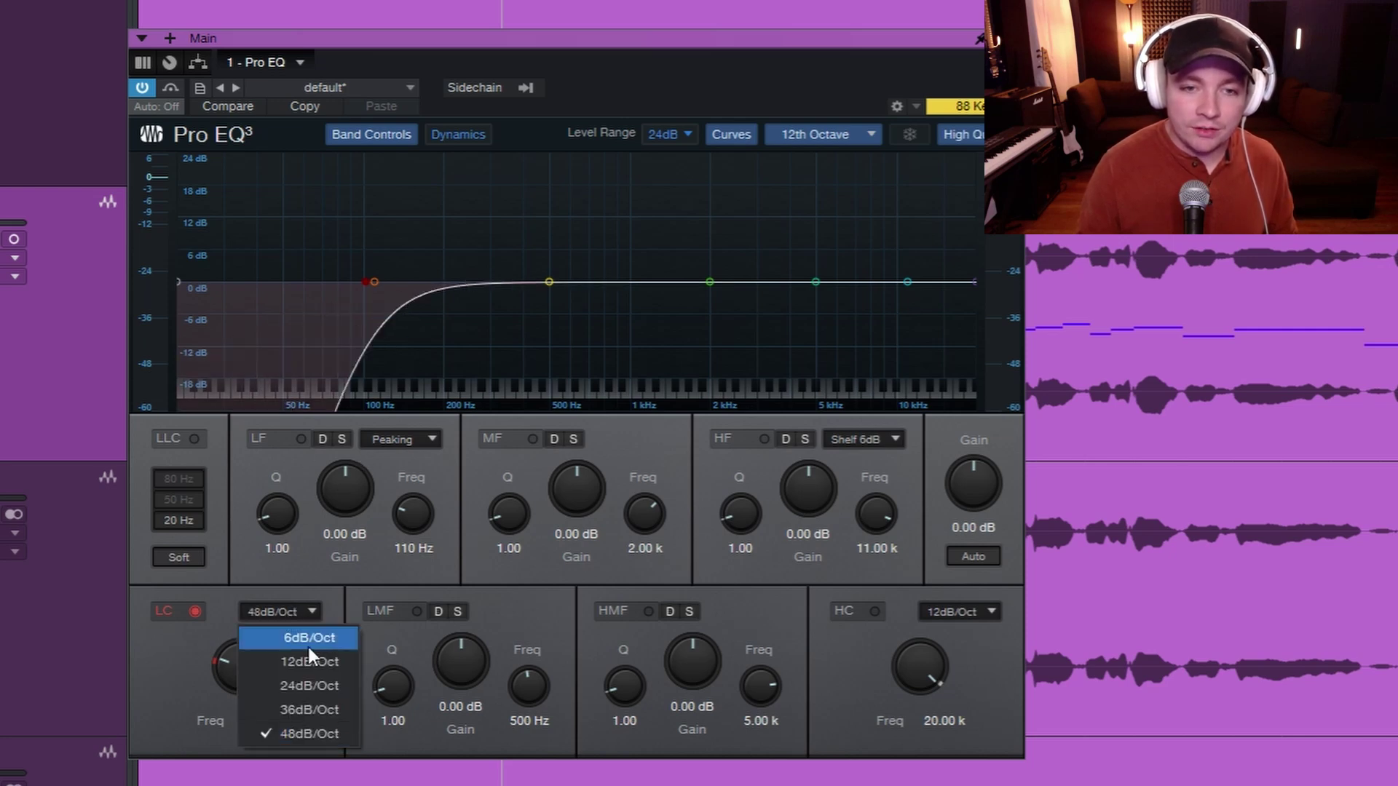
pyautogui.click(313, 685)
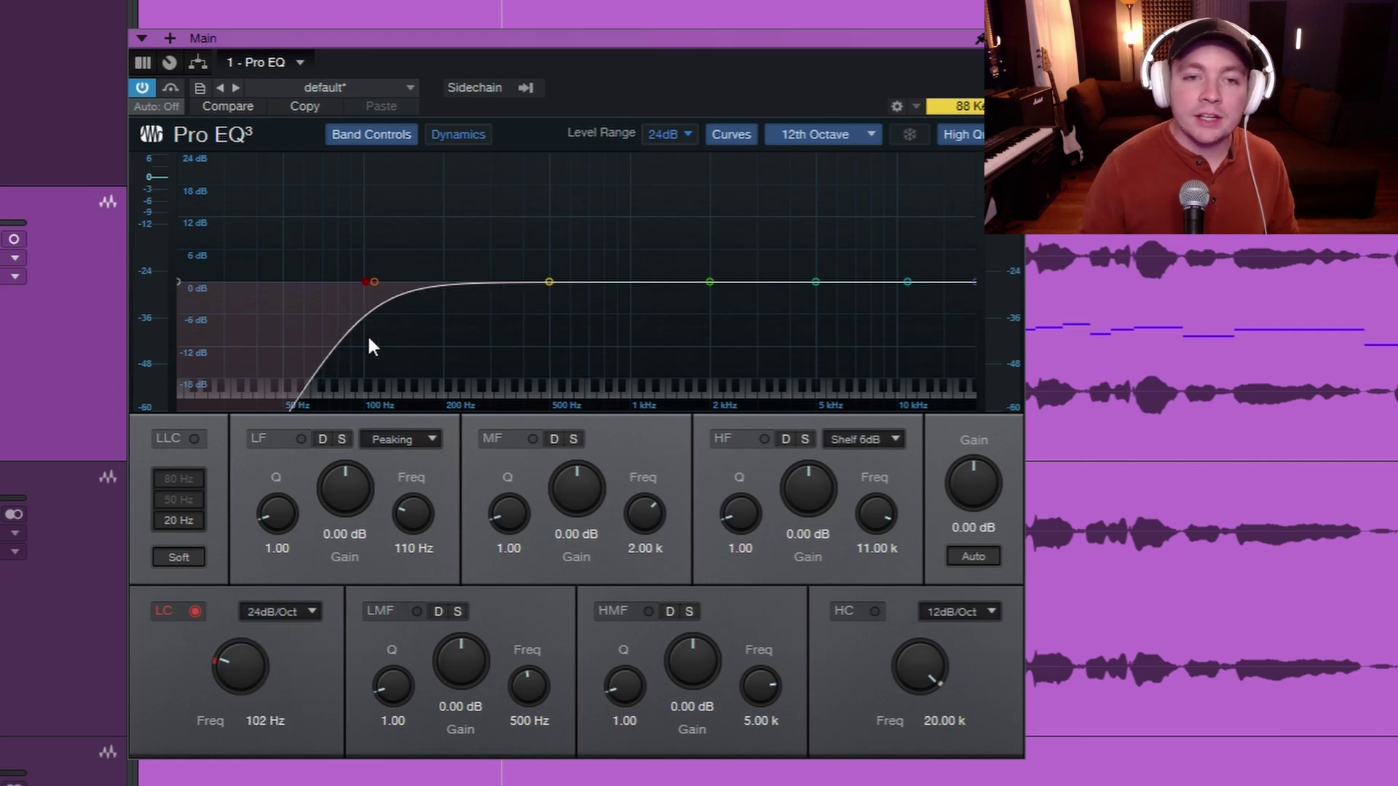
pyautogui.press('space')
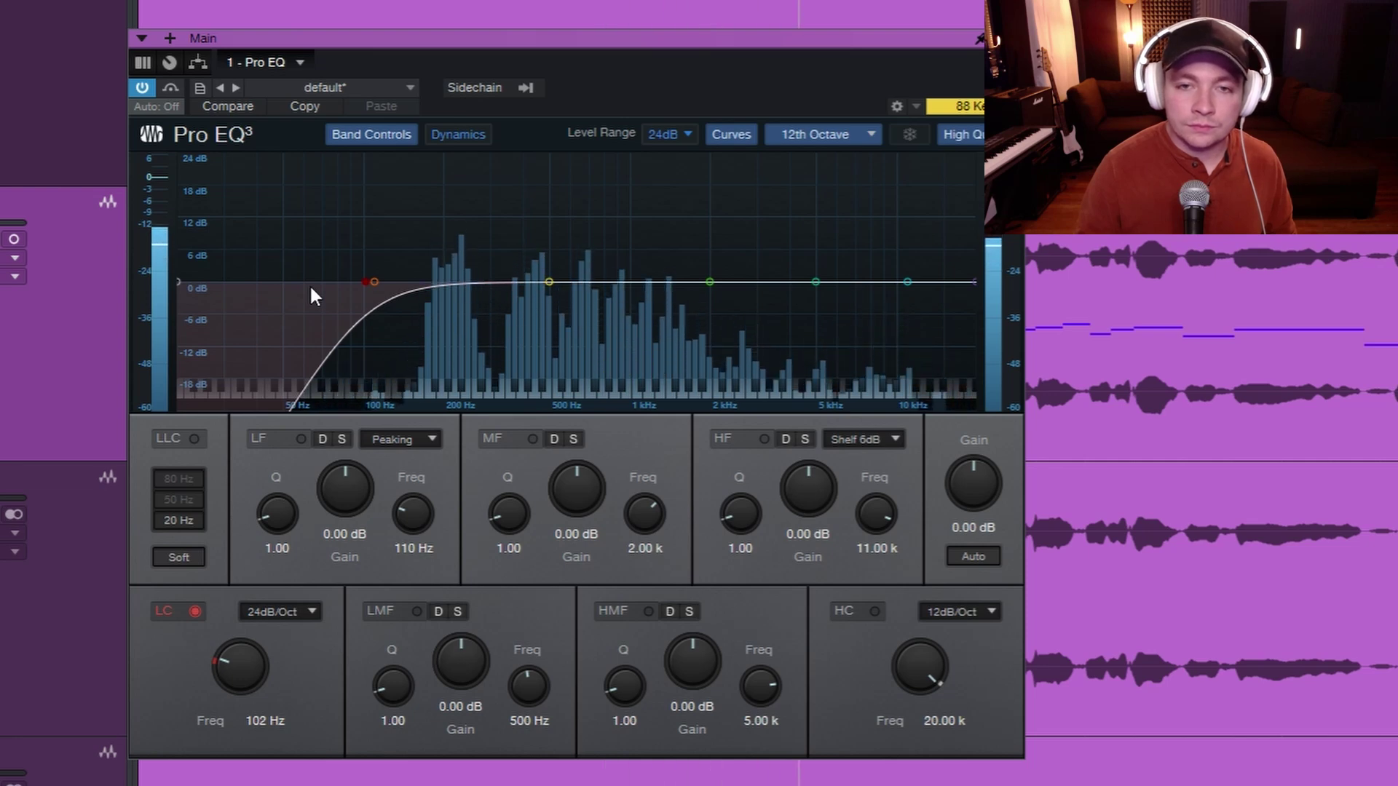
pyautogui.press('space')
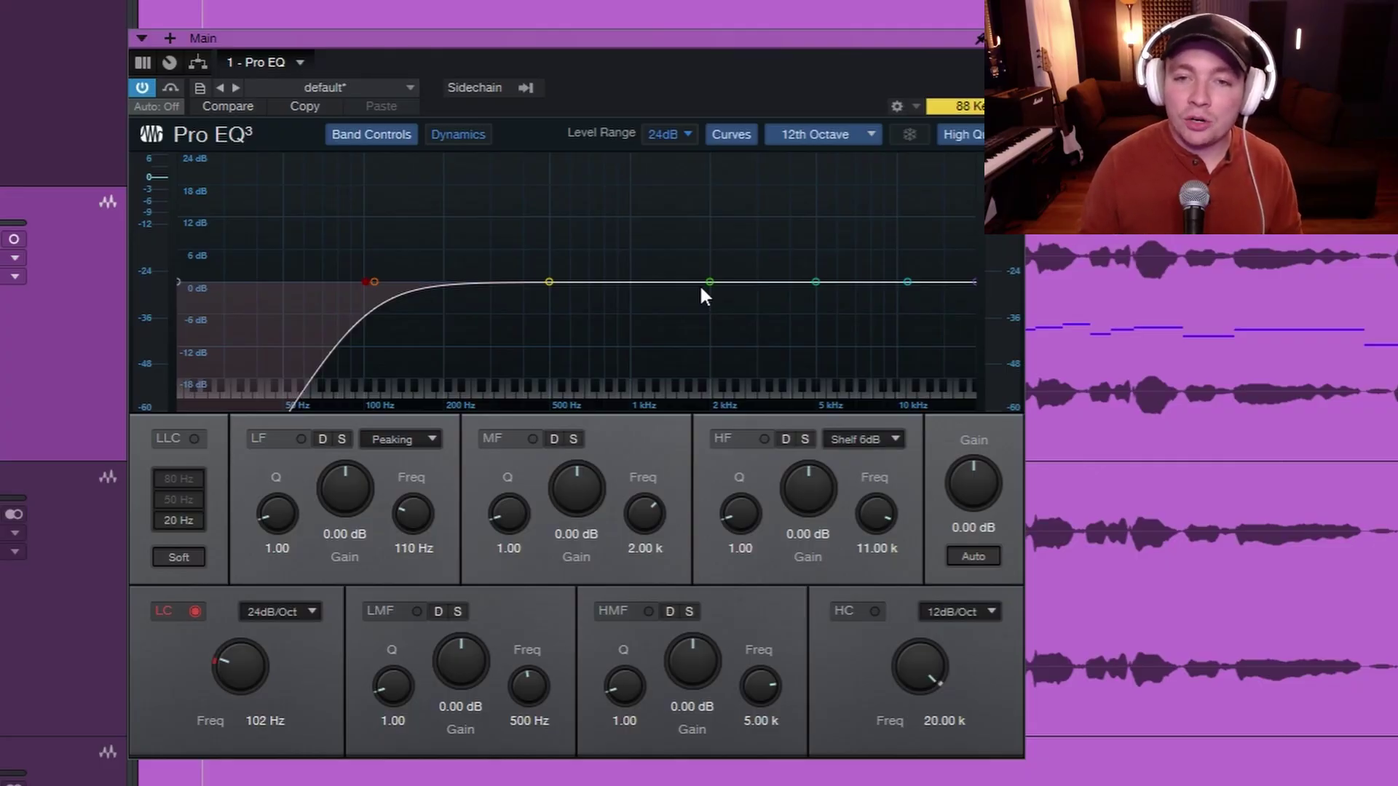
# Step: Sweep a narrow mid-band peak for harshness and turn it into a cut near 1.58 kHz
pyautogui.moveTo(706, 282)
pyautogui.mouseDown()
pyautogui.moveTo(716, 241)
pyautogui.moveTo(433, 249)
pyautogui.moveTo(753, 234)
pyautogui.moveTo(712, 285)
pyautogui.mouseUp()
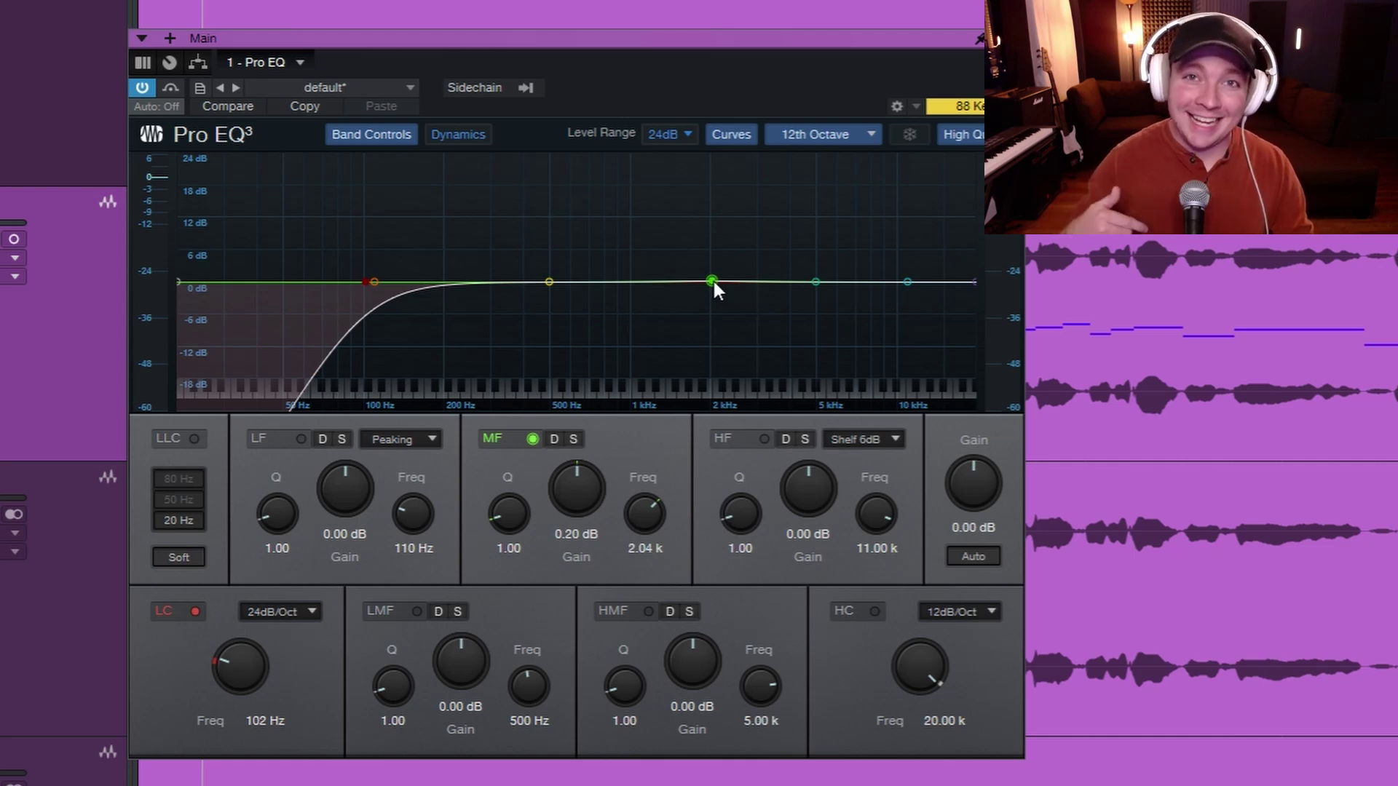
pyautogui.moveTo(714, 282); pyautogui.dragTo(684, 212)
pyautogui.press('space')
pyautogui.moveTo(500, 501); pyautogui.dragTo(510, 474)
pyautogui.moveTo(685, 213)
pyautogui.mouseDown()
pyautogui.moveTo(670, 178)
pyautogui.moveTo(682, 207)
pyautogui.mouseUp()
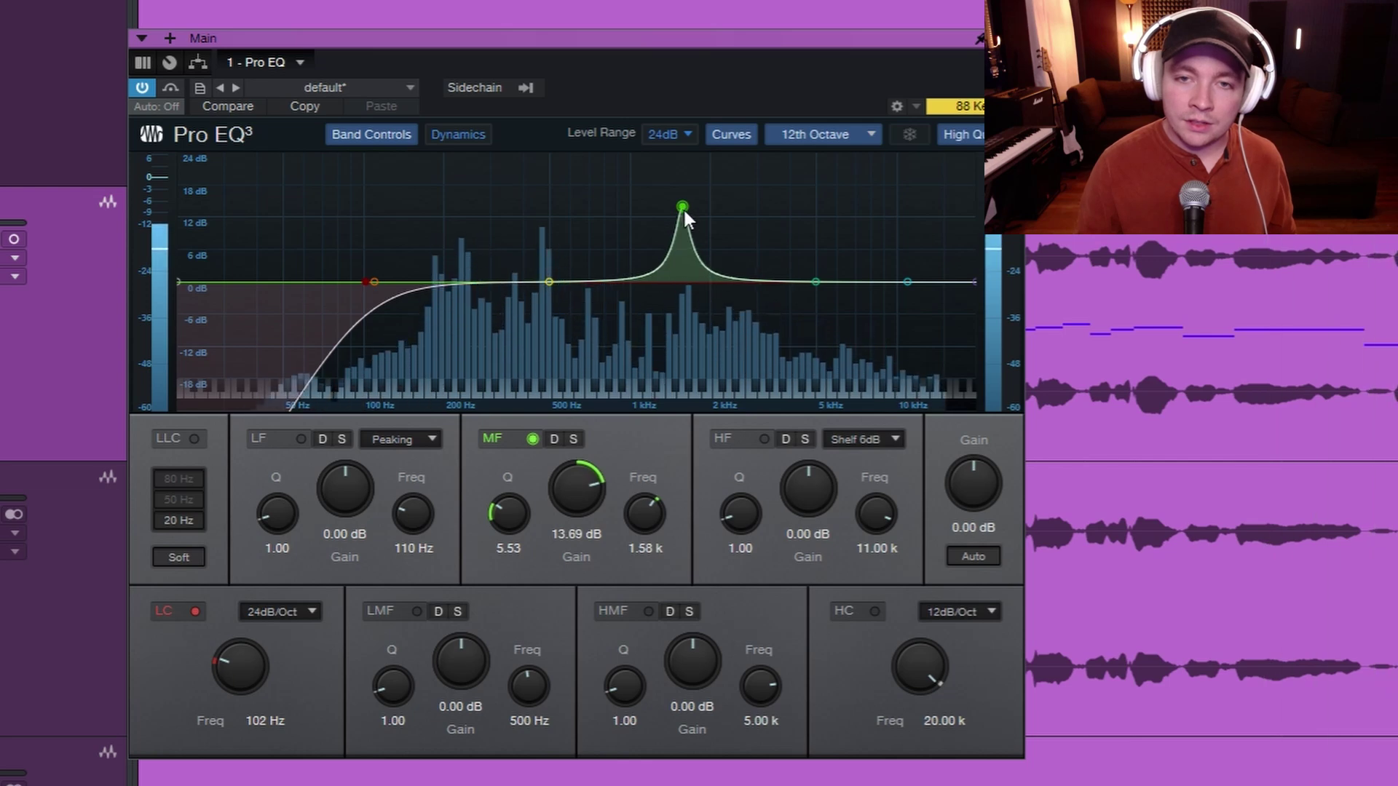
pyautogui.moveTo(583, 478); pyautogui.dragTo(579, 559)
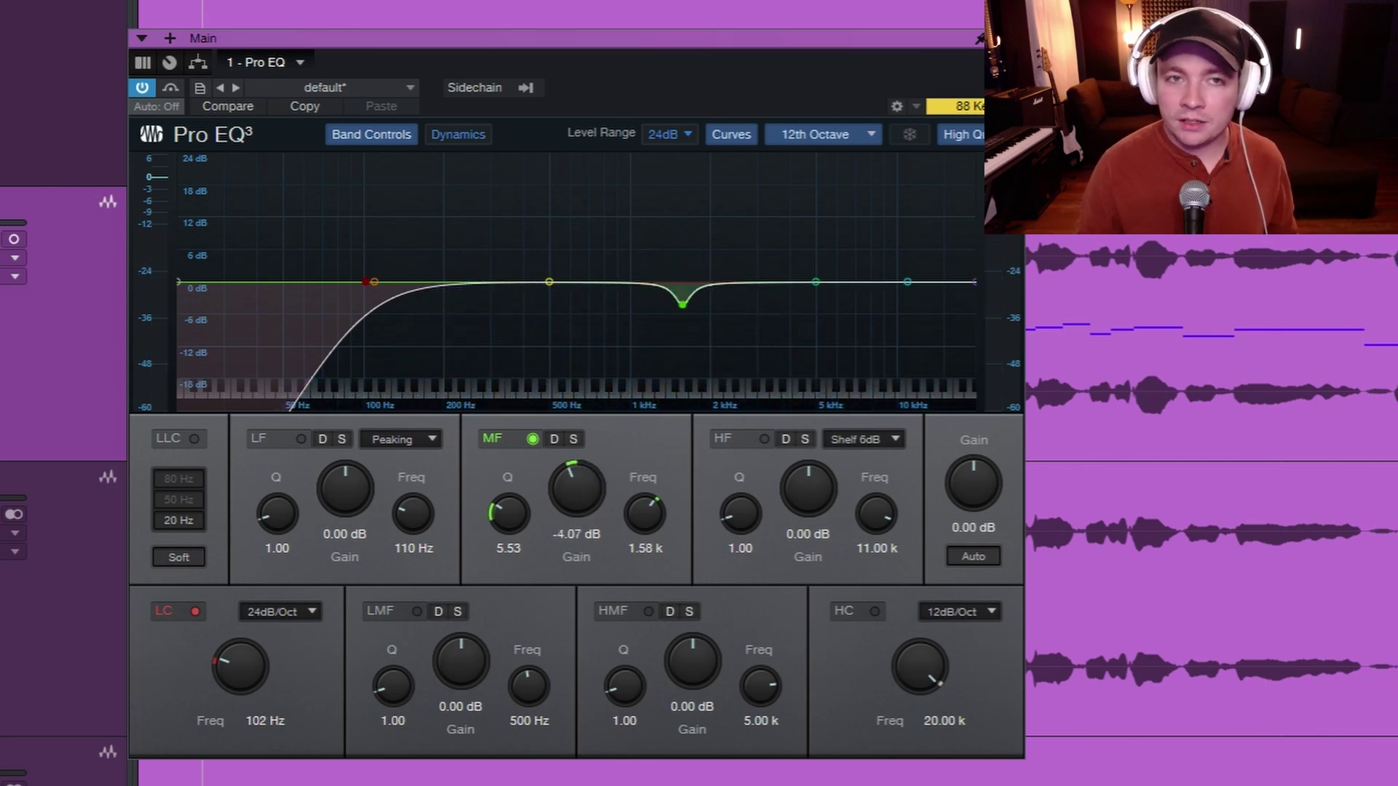
pyautogui.press('space')
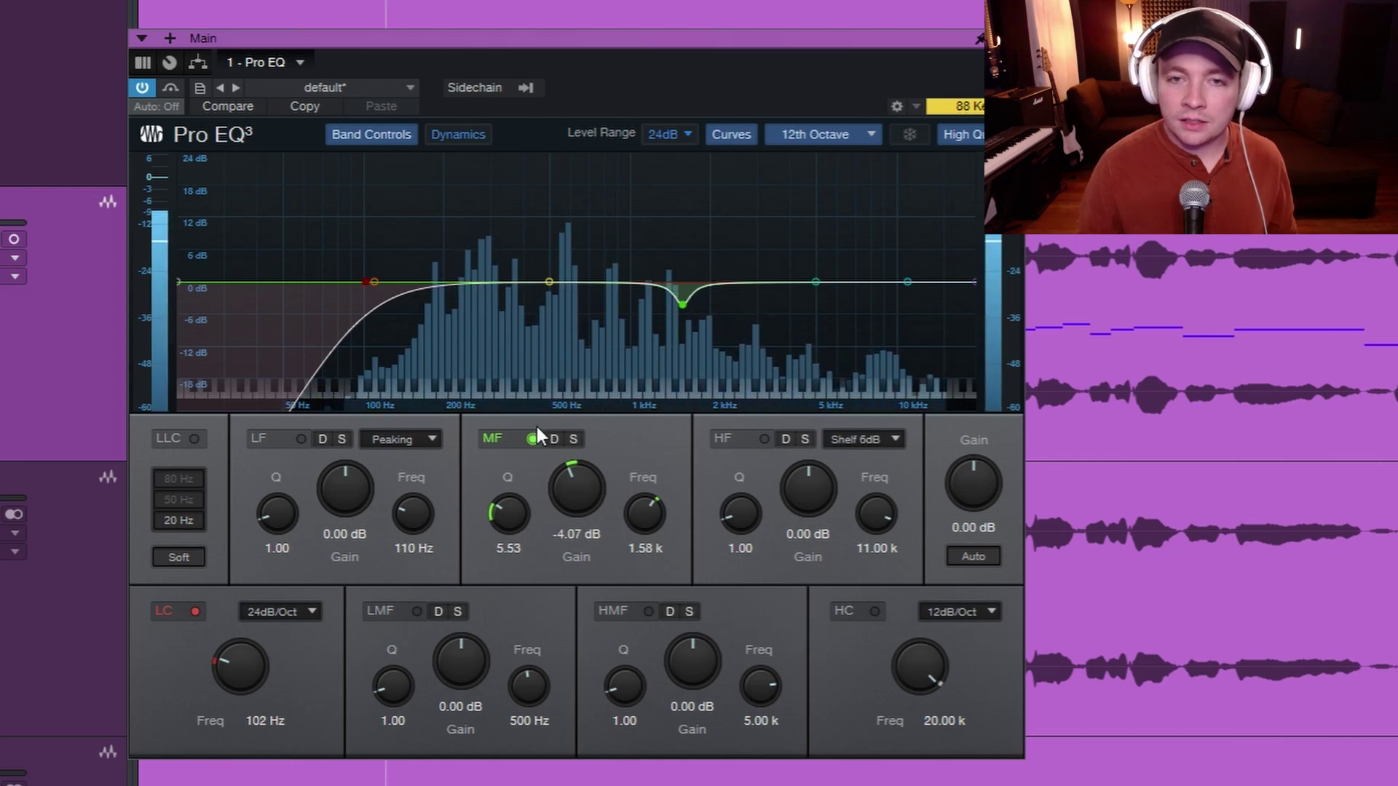
# Step: Sweep the low-mid band into a 6.70 dB dip at 544 Hz; deepen the mid cut to -4.55 dB
pyautogui.moveTo(548, 282); pyautogui.dragTo(567, 259)
pyautogui.moveTo(374, 697); pyautogui.dragTo(375, 673)
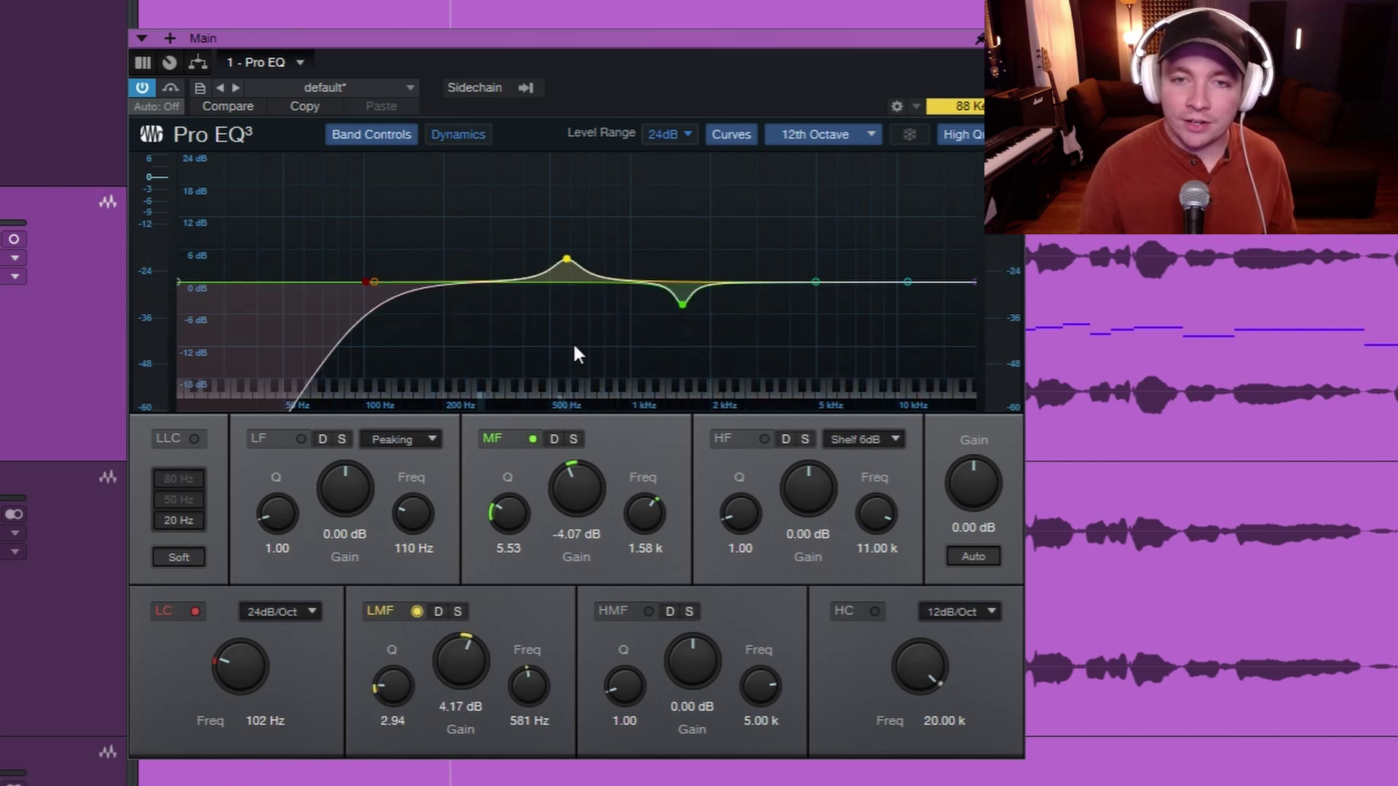
pyautogui.moveTo(565, 256); pyautogui.dragTo(562, 189)
pyautogui.moveTo(460, 659); pyautogui.dragTo(467, 770)
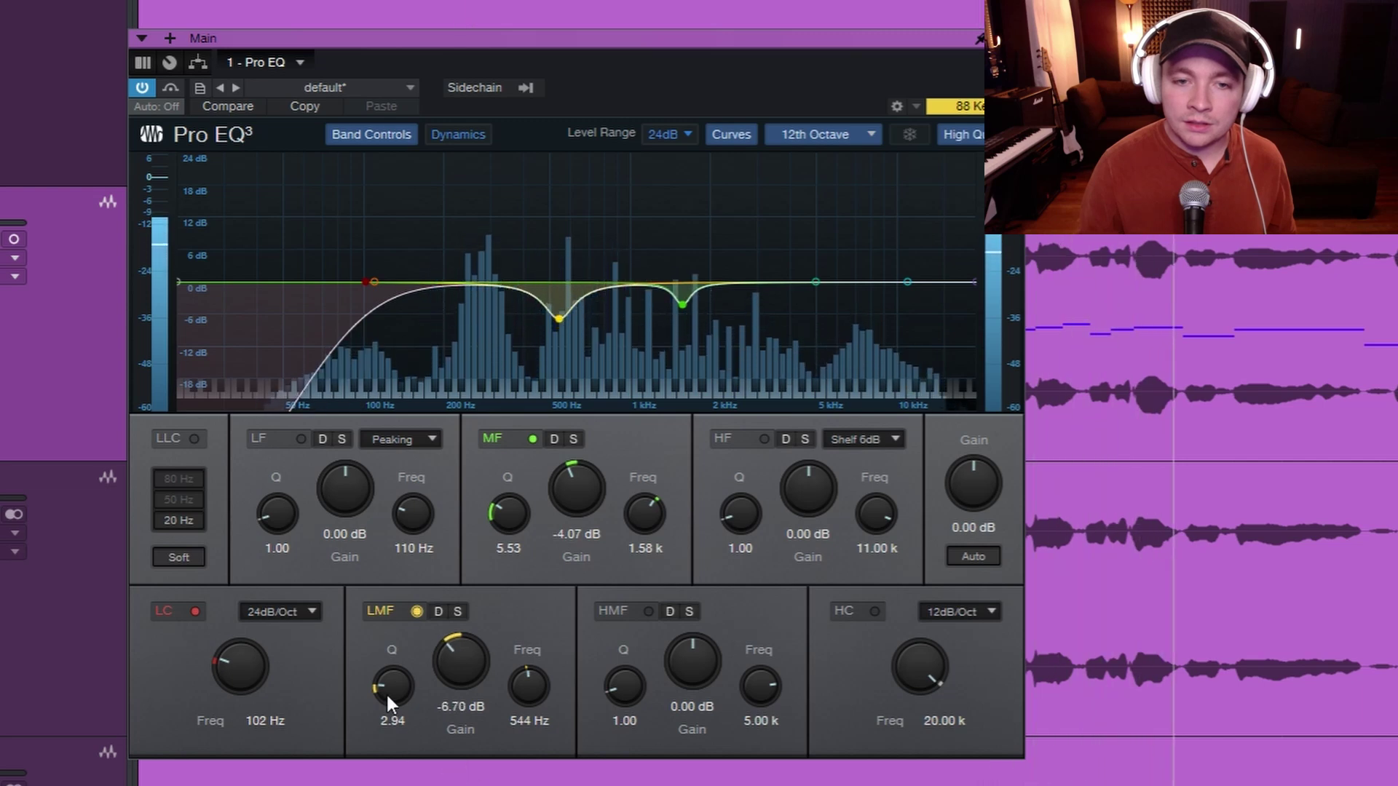
pyautogui.moveTo(386, 692); pyautogui.dragTo(388, 695)
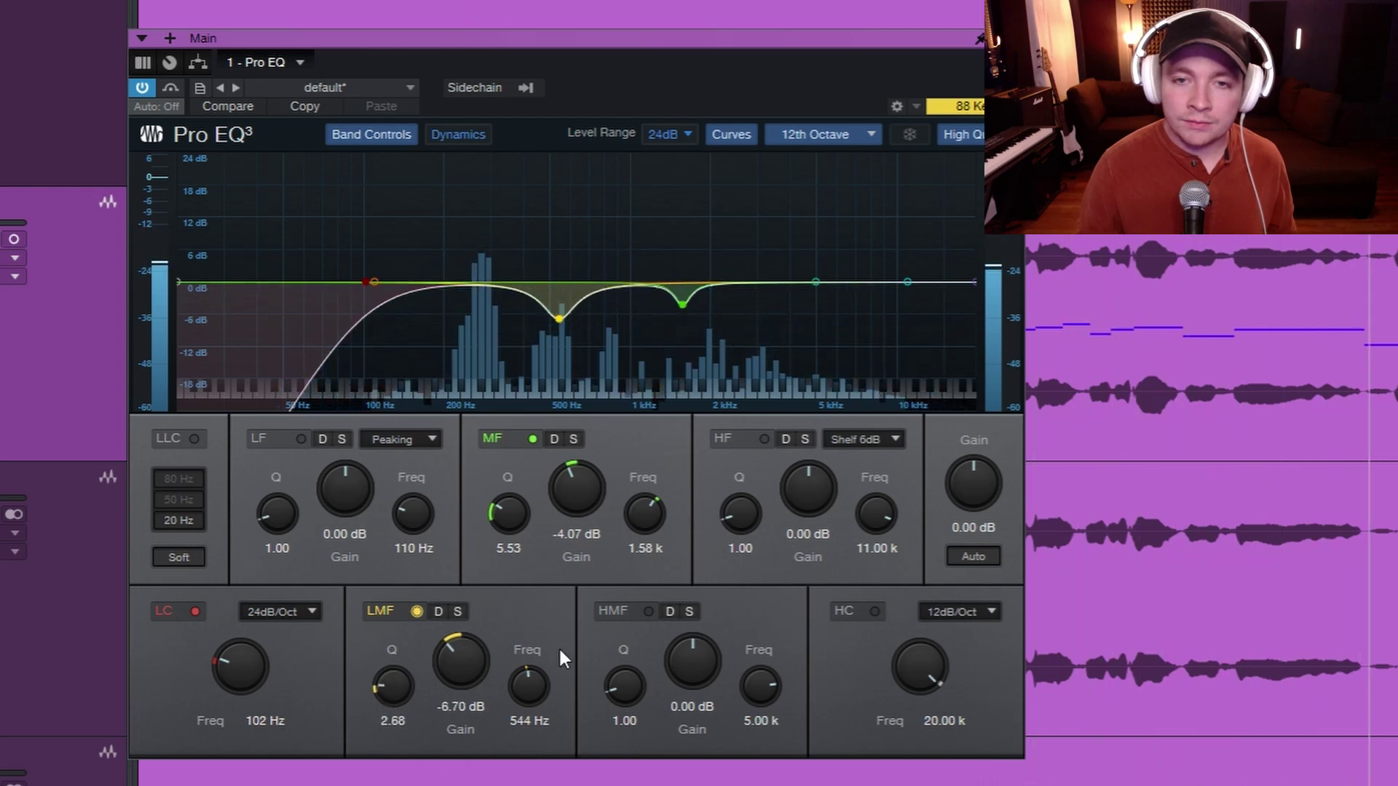
pyautogui.moveTo(588, 513); pyautogui.dragTo(522, 523)
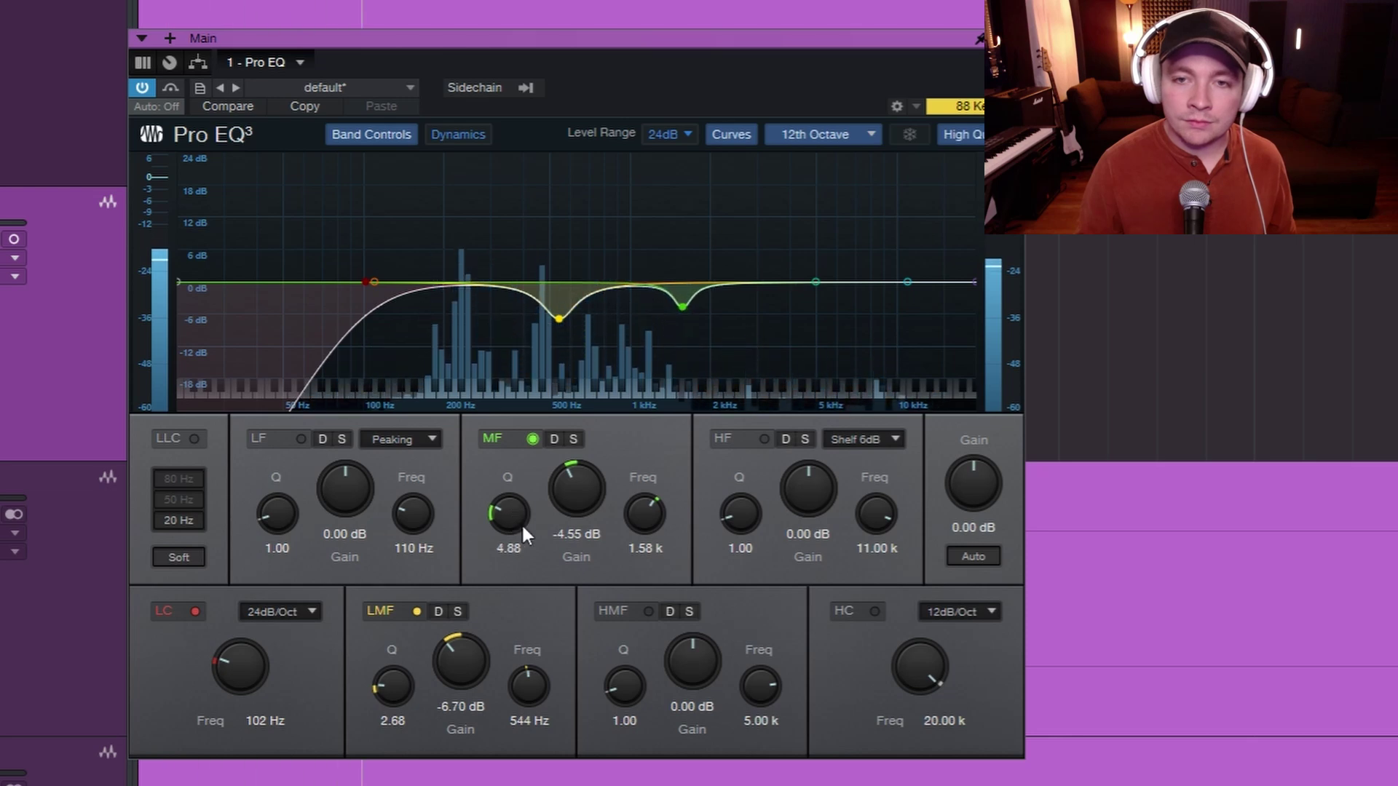
# Step: Add a 5.36 dB high-shelf boost at 5.29 kHz and compare it with the EQ bypassed
pyautogui.press('space')
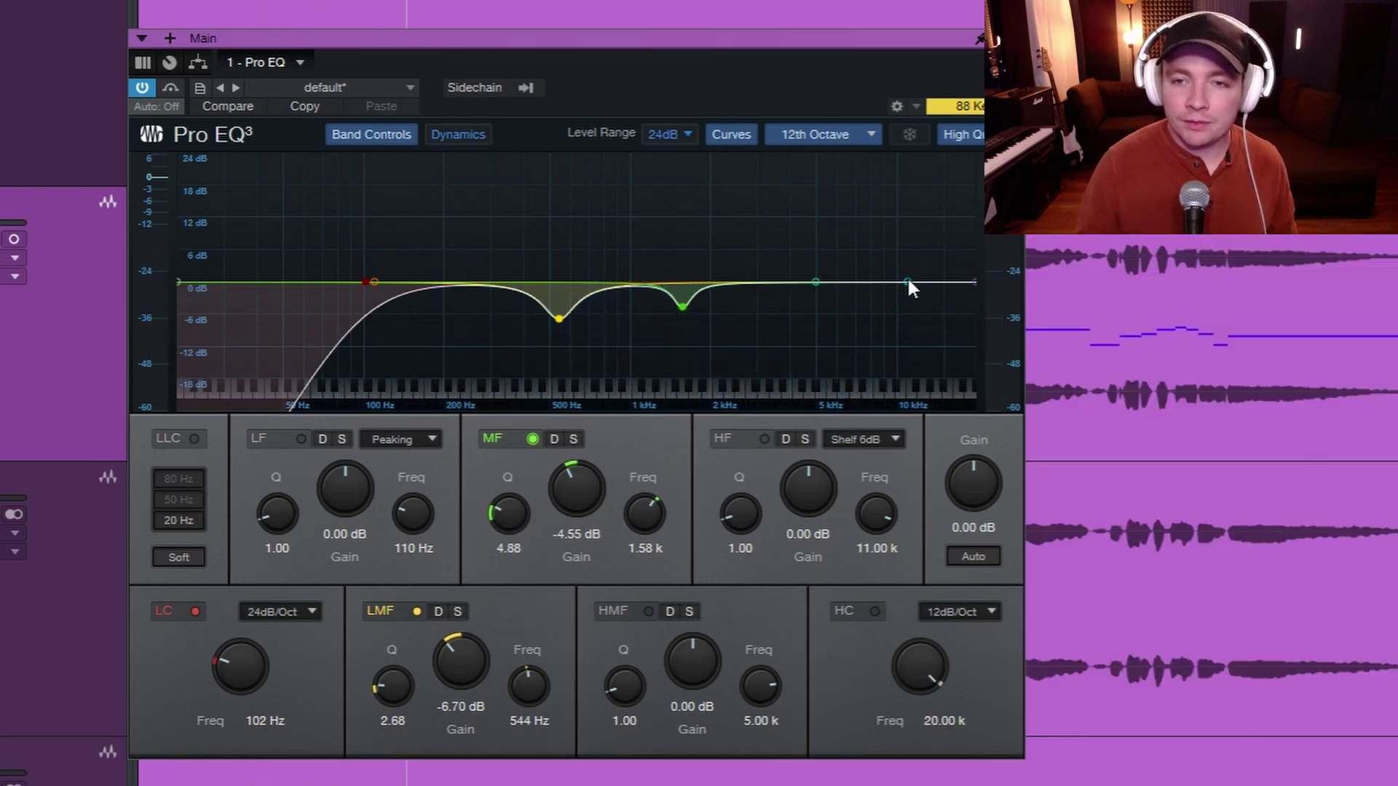
pyautogui.press('space')
pyautogui.moveTo(907, 282); pyautogui.dragTo(806, 246)
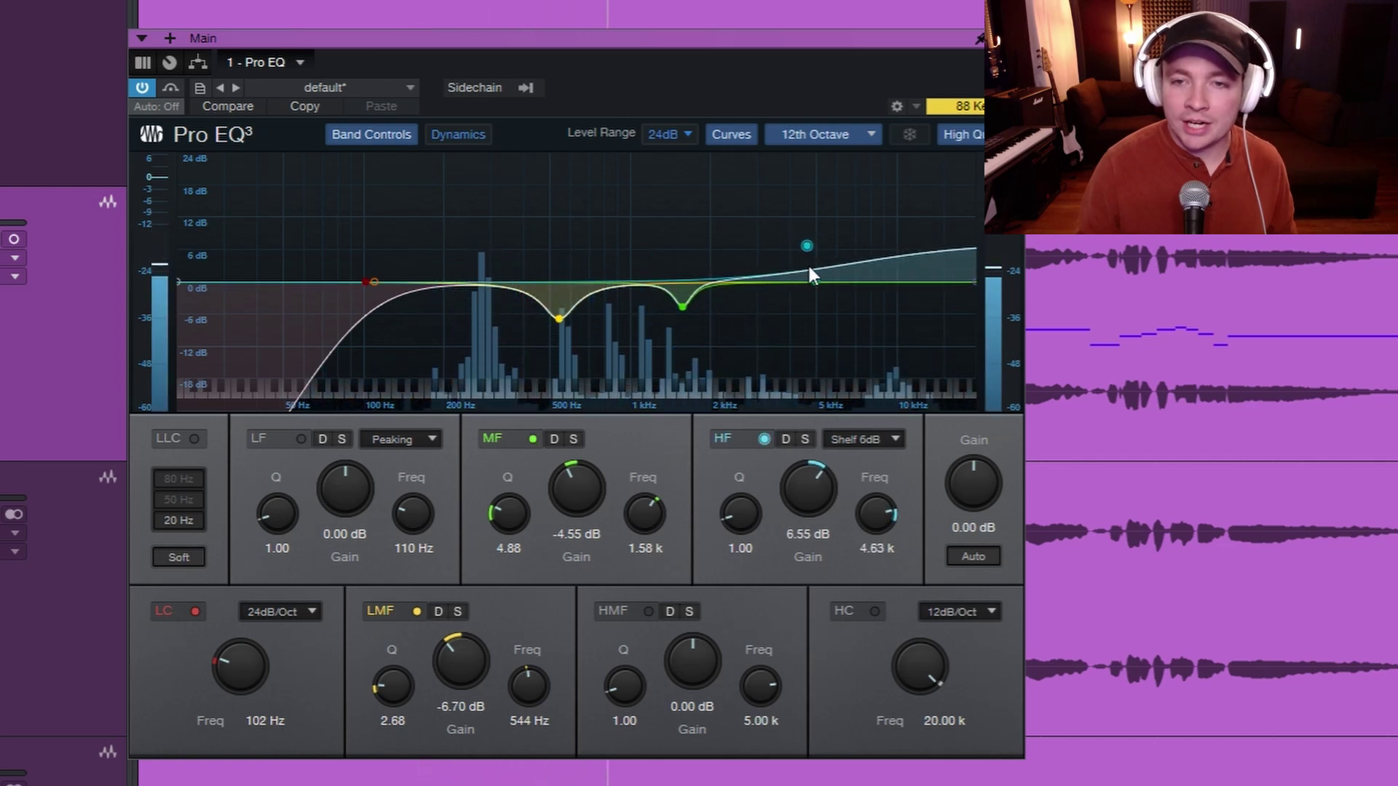
pyautogui.moveTo(807, 246); pyautogui.dragTo(821, 252)
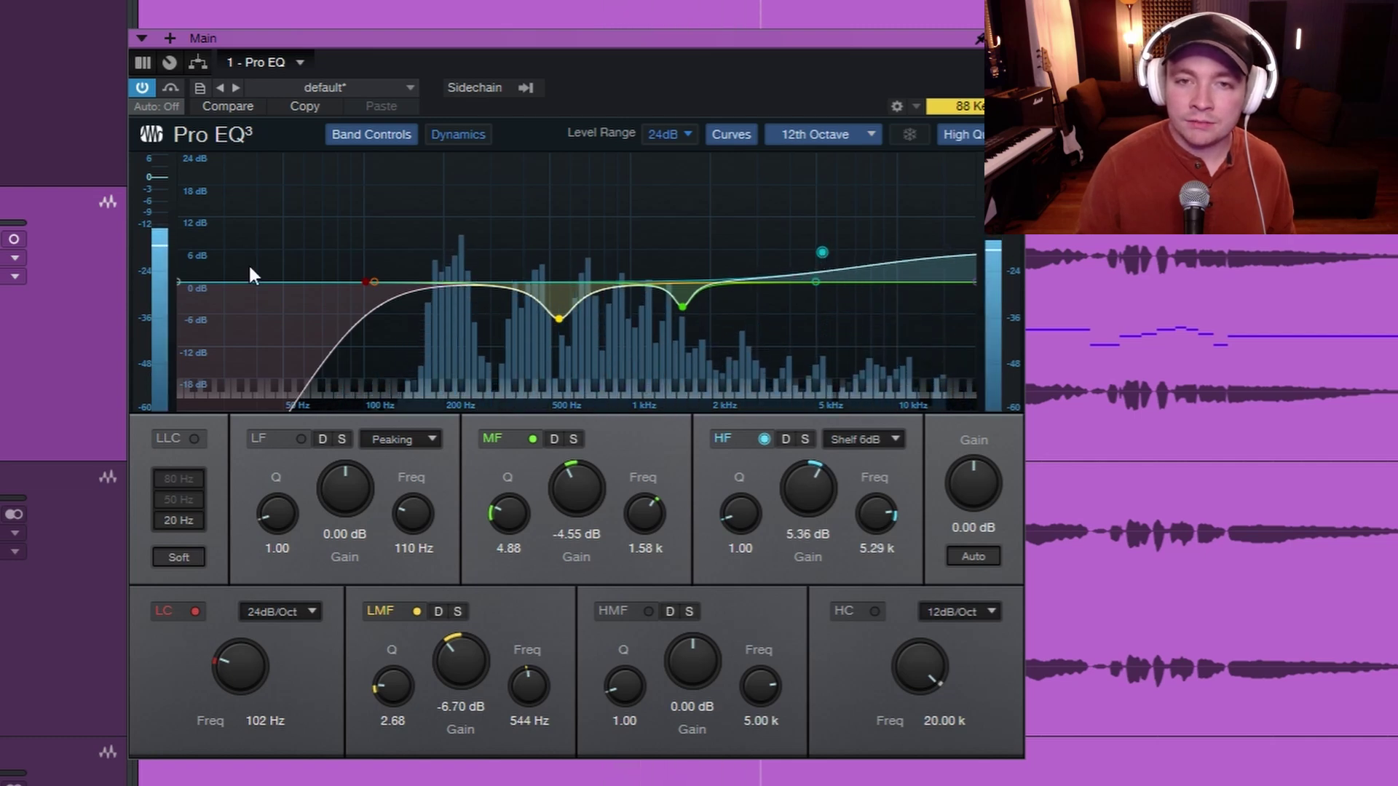
pyautogui.click(176, 89)
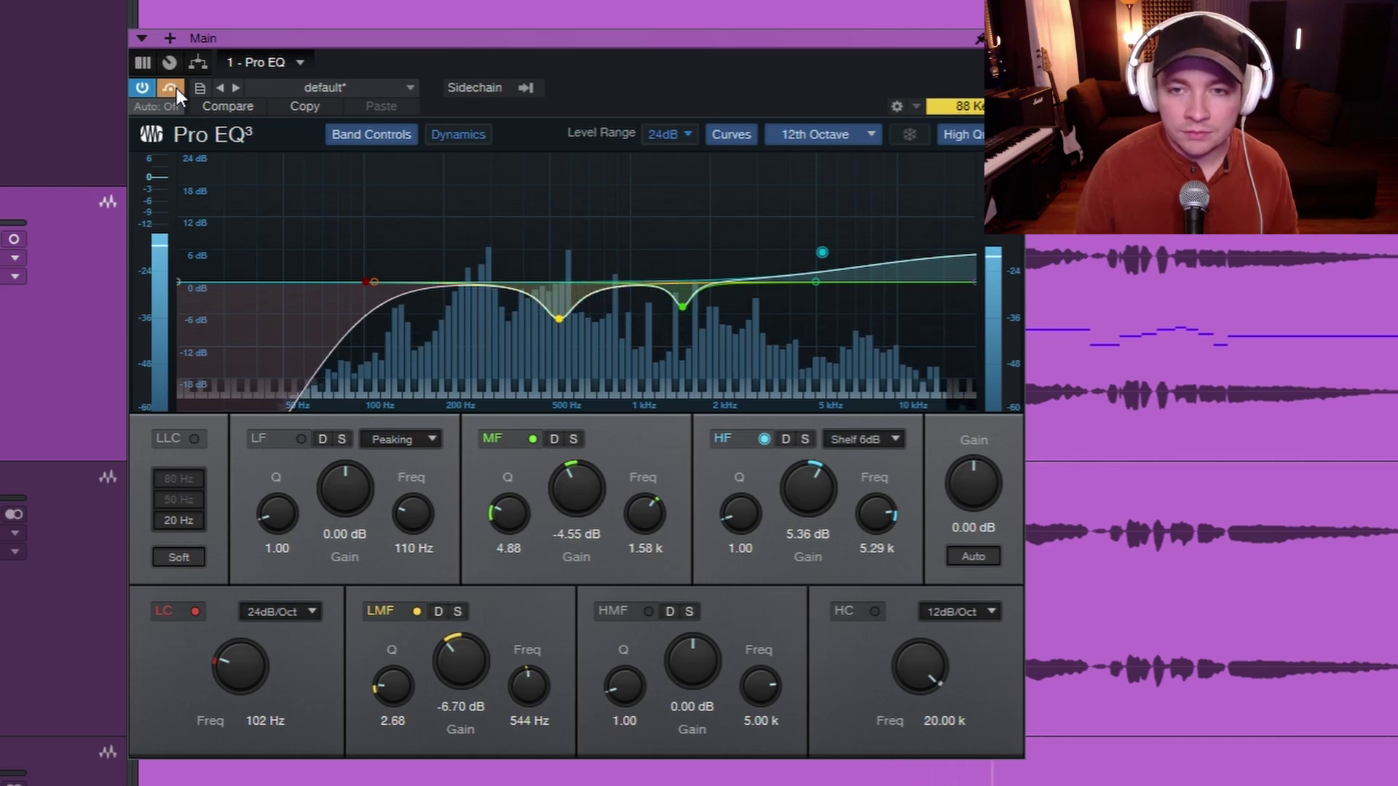
pyautogui.click(176, 89)
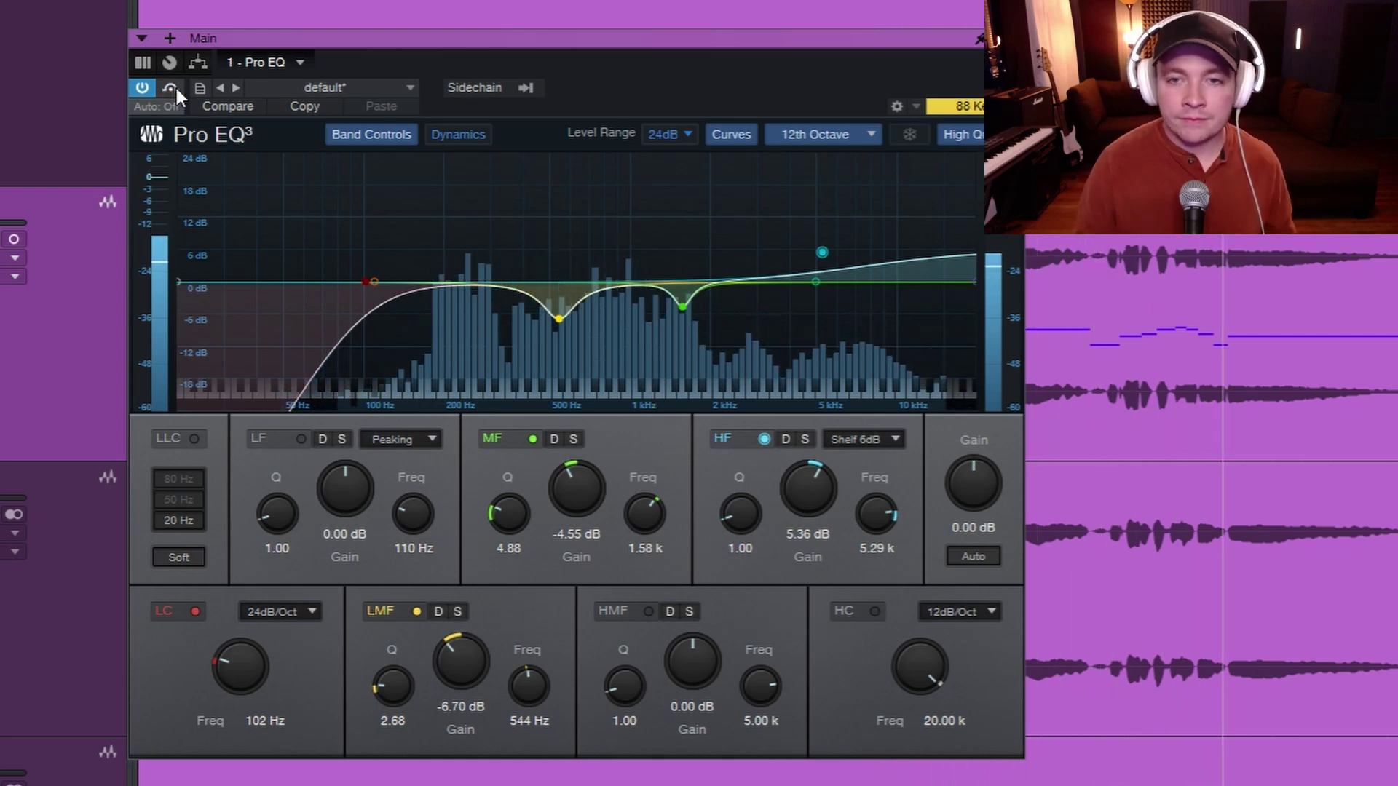
pyautogui.press('space')
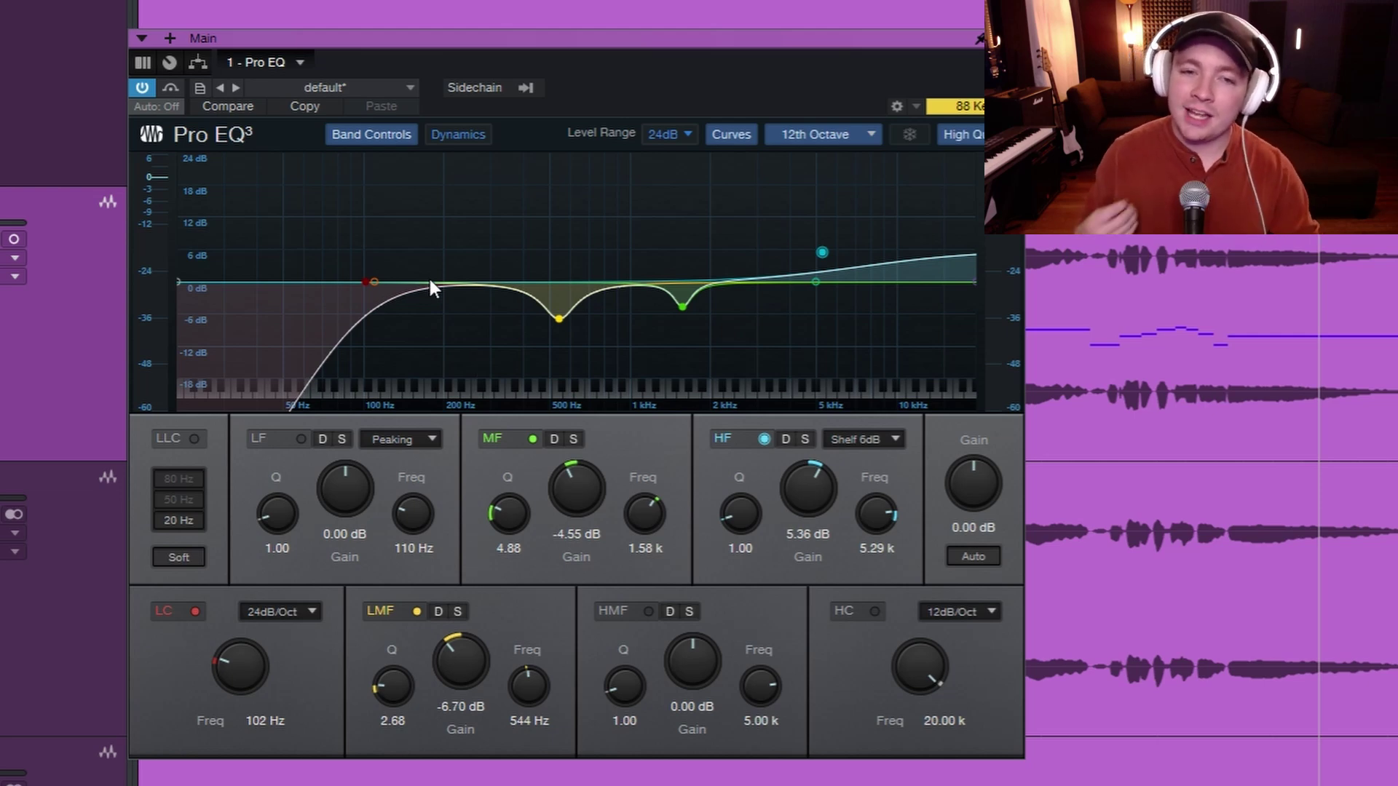
# Step: Cut the low band 2.58 dB near 204 Hz, listen back, and close the EQ
pyautogui.moveTo(430, 283); pyautogui.dragTo(447, 297)
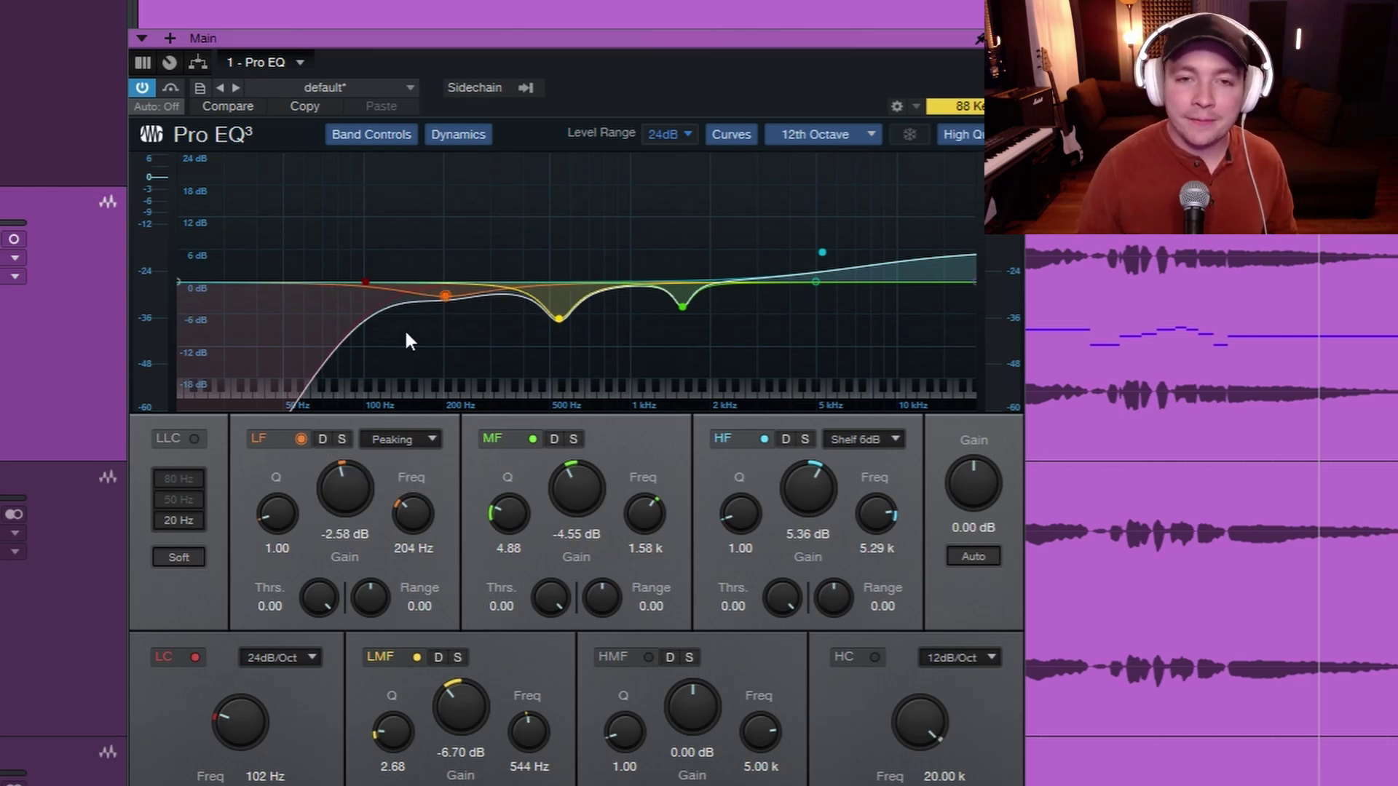
pyautogui.press('space')
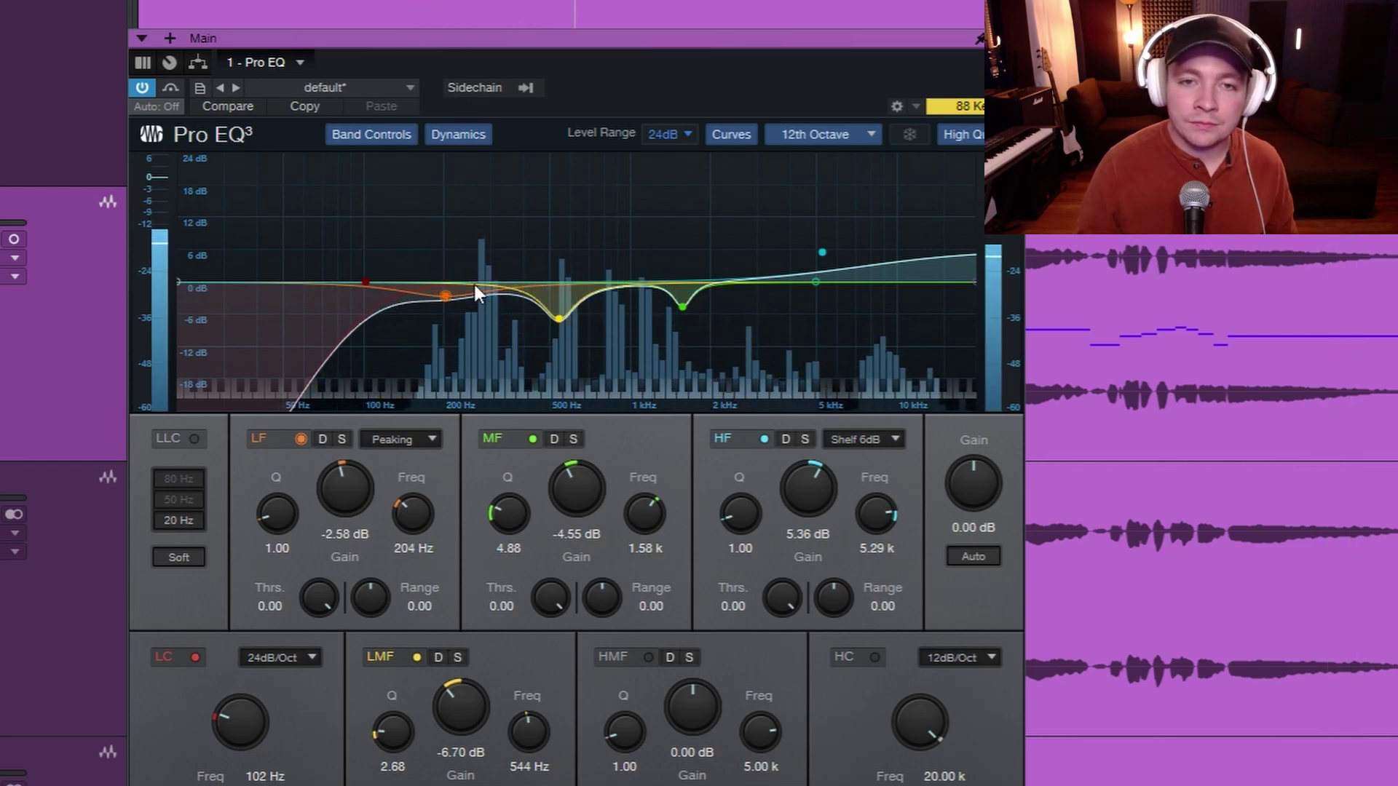
pyautogui.click(979, 38)
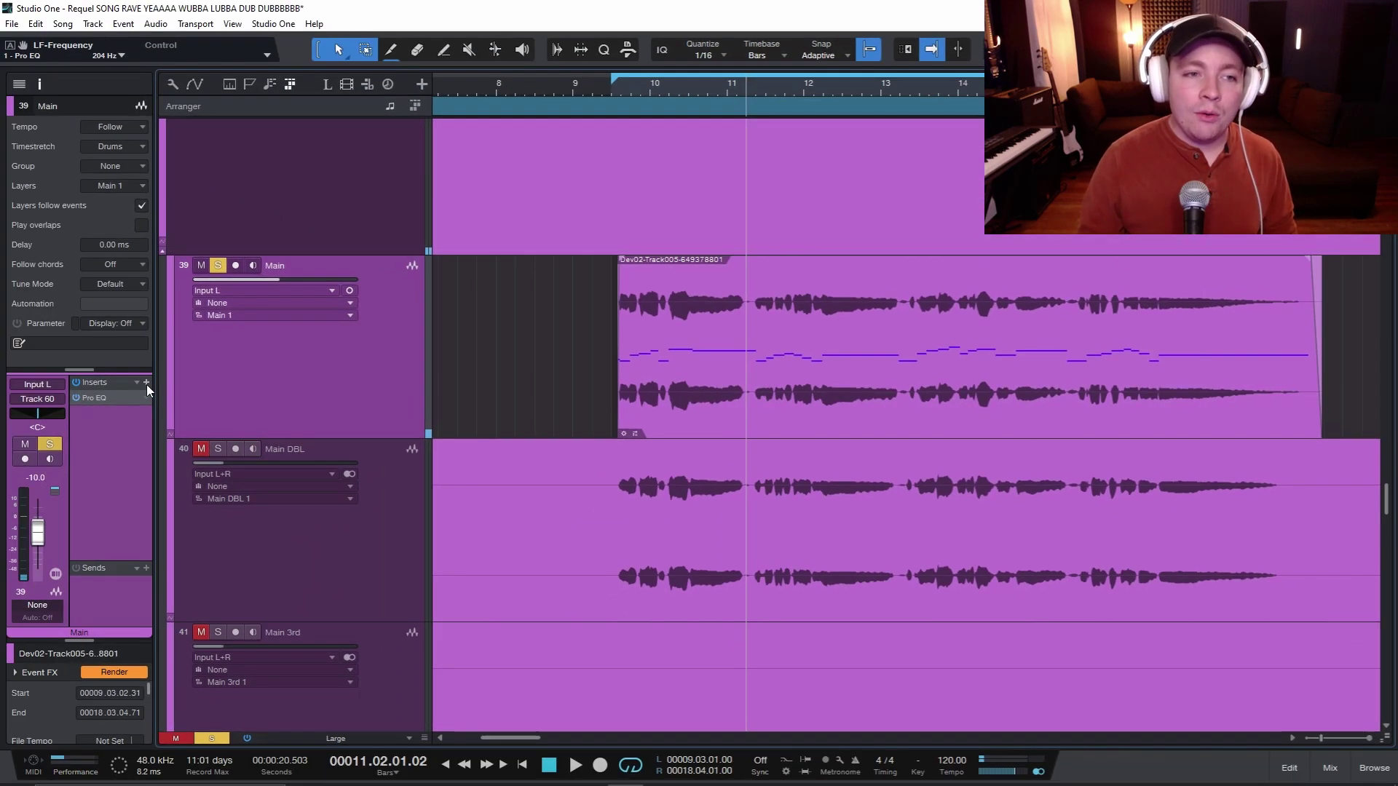
# Step: Insert a Compressor after the Pro EQ and lower its threshold to -26.32 dB
pyautogui.click(146, 383)
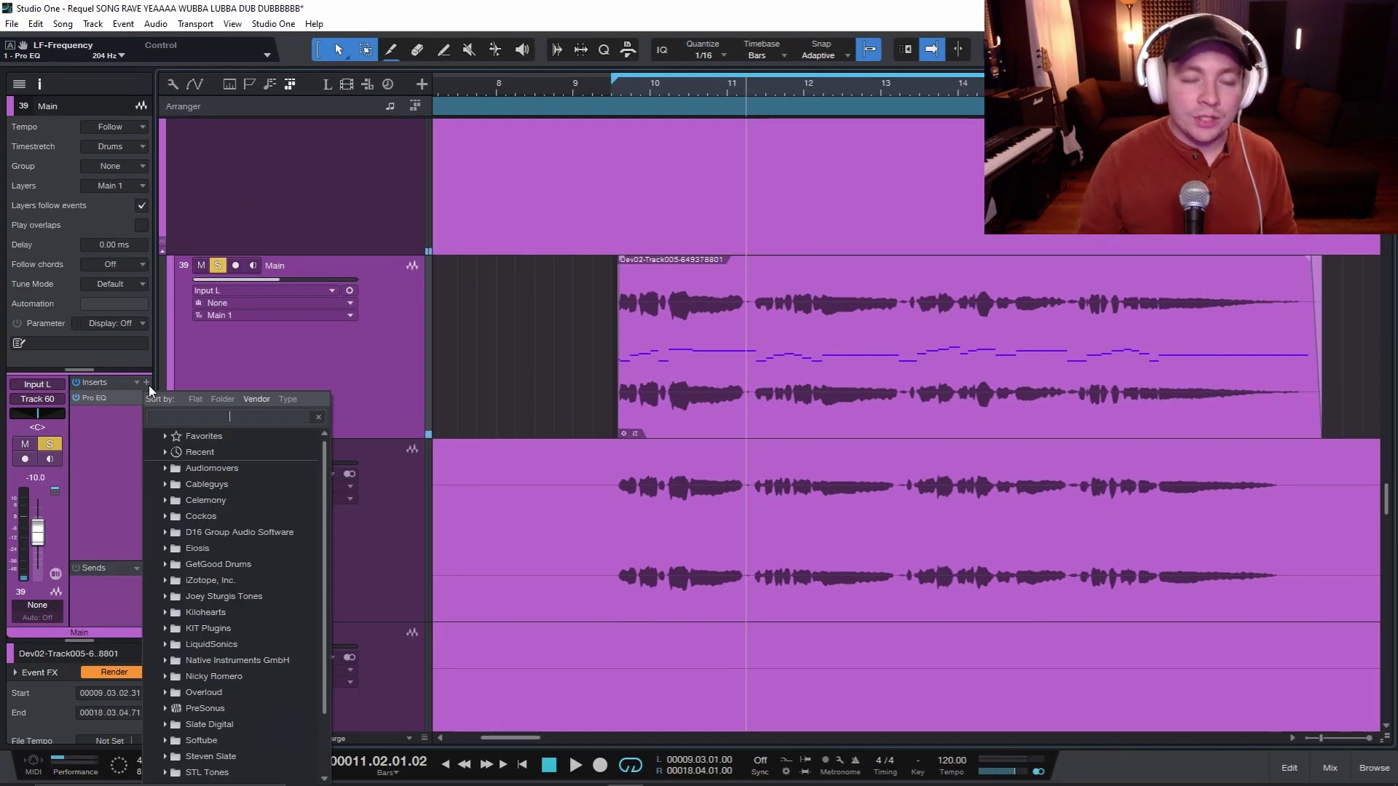
pyautogui.click(218, 467)
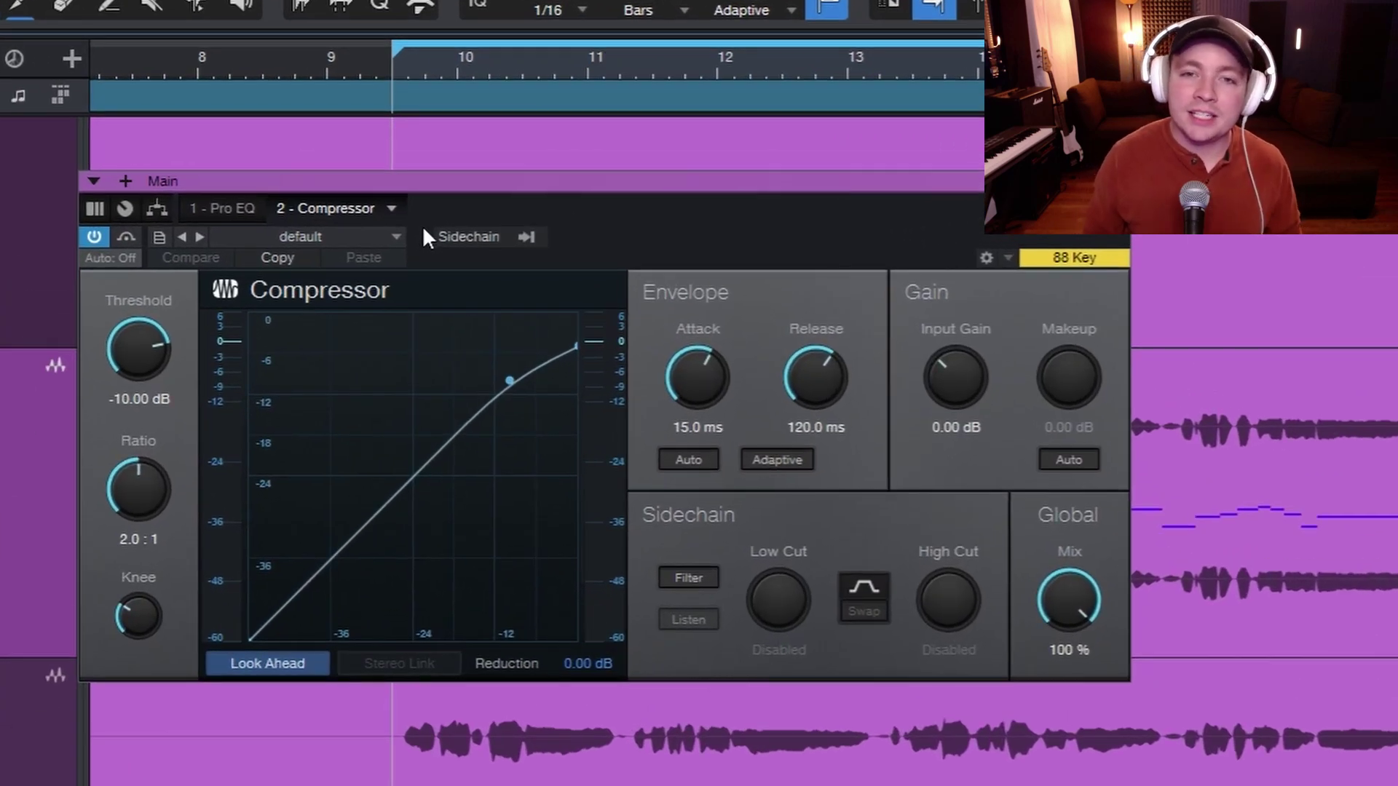
pyautogui.press('space')
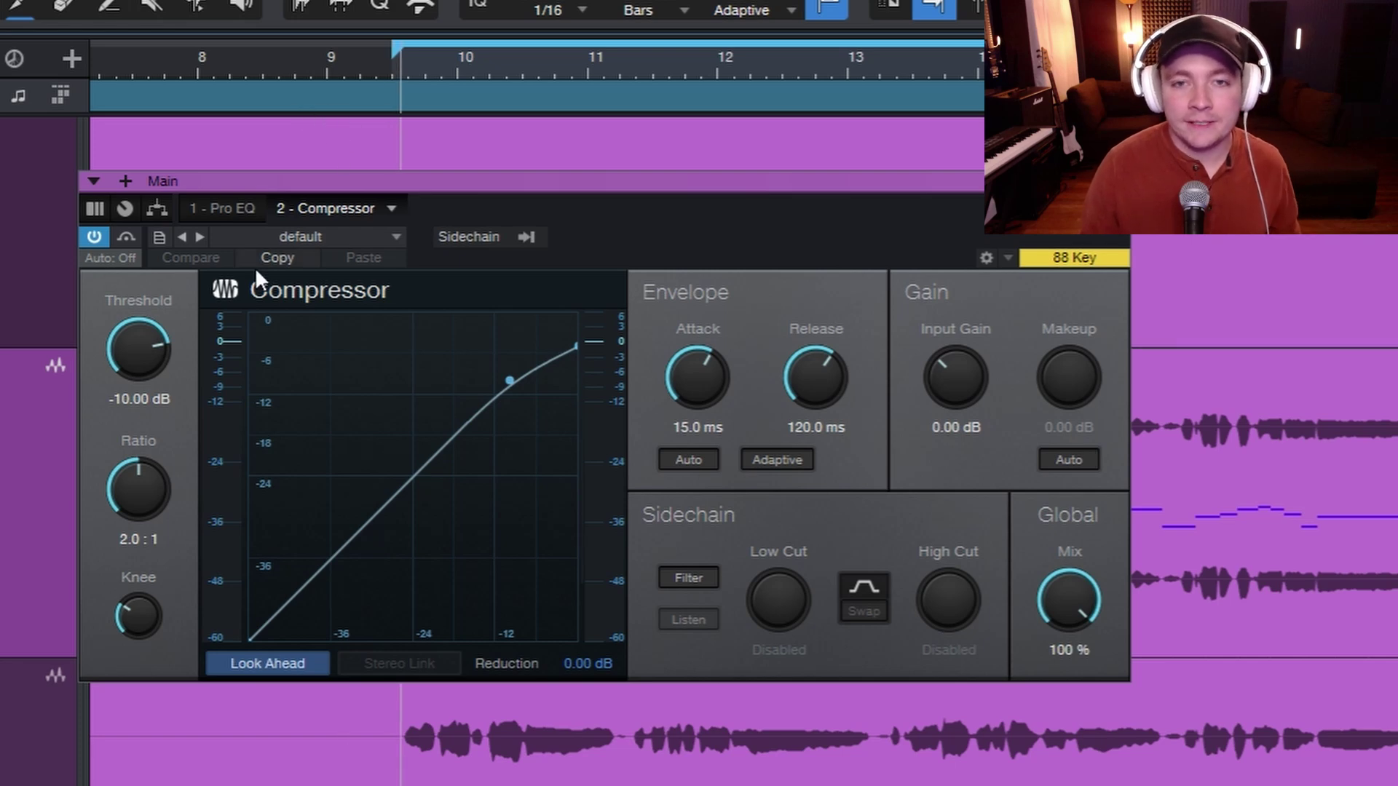
pyautogui.moveTo(163, 343); pyautogui.dragTo(133, 465)
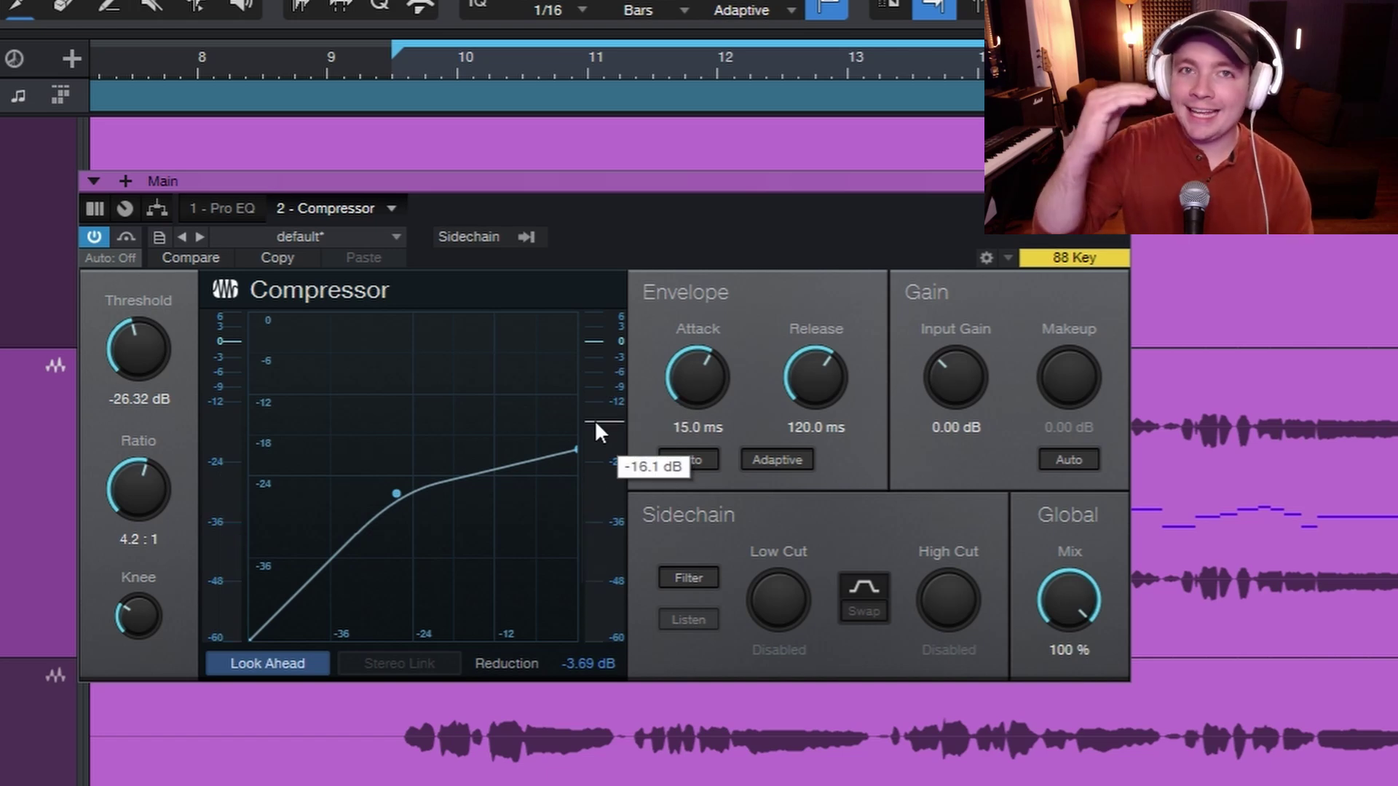
pyautogui.moveTo(650, 182); pyautogui.dragTo(783, 553)
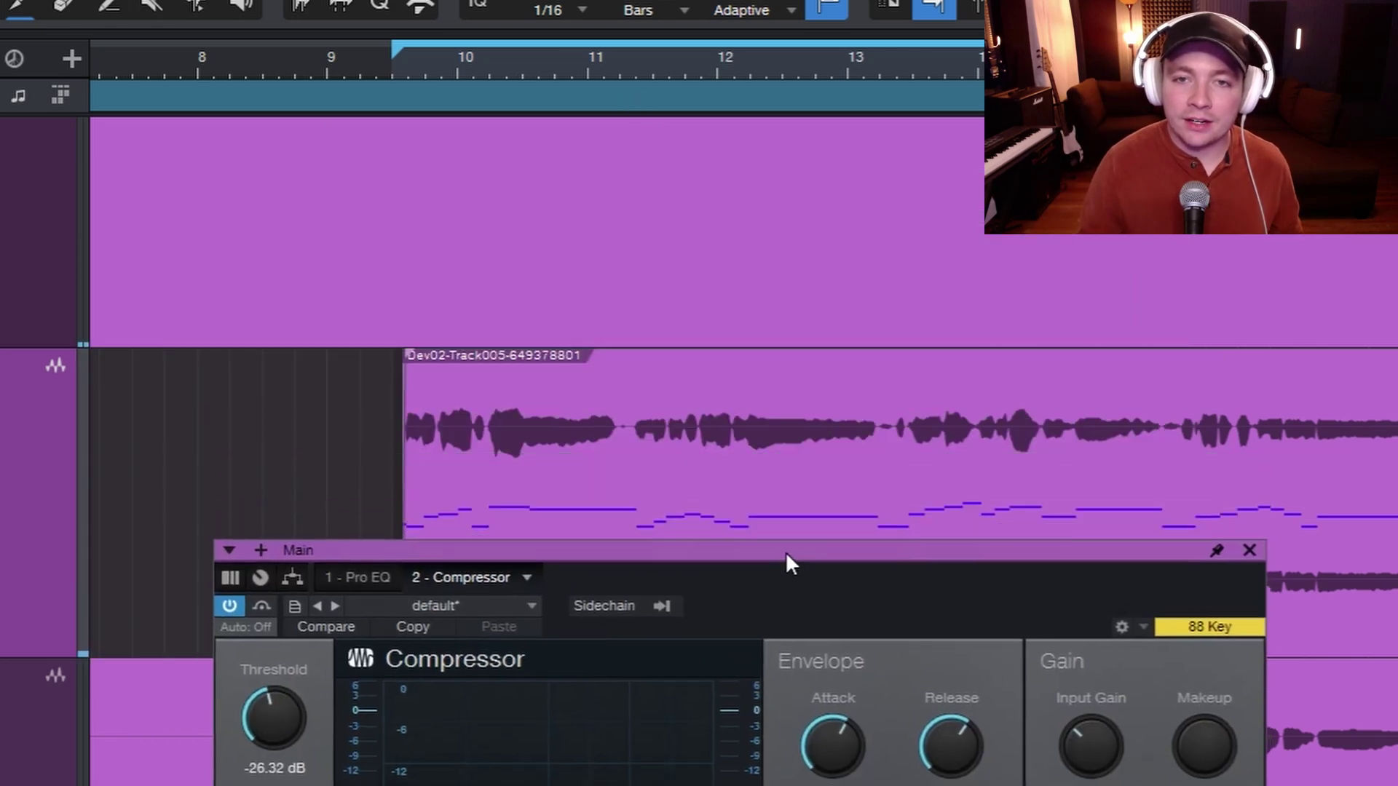
pyautogui.scroll(-3, 486, 266)
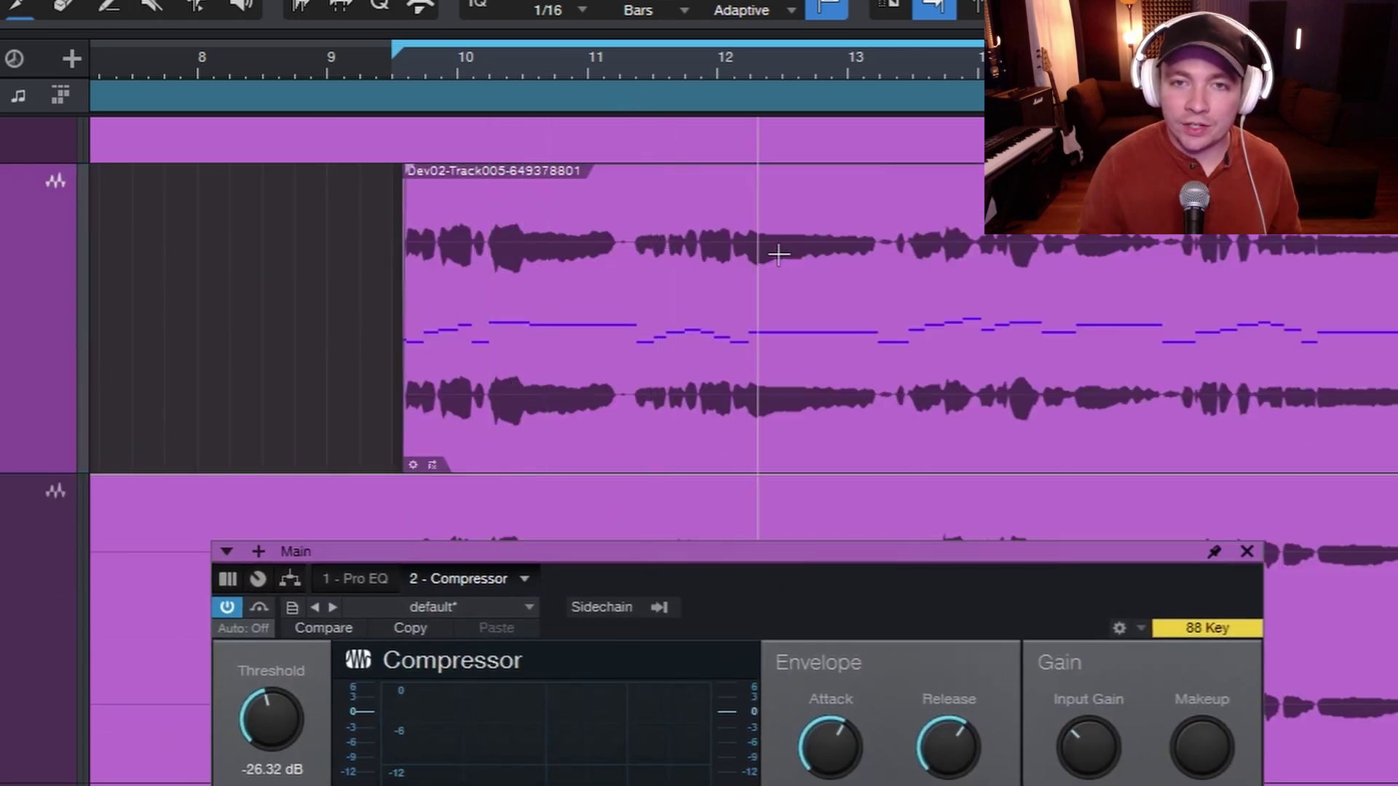
pyautogui.click(556, 244)
pyautogui.click(503, 233)
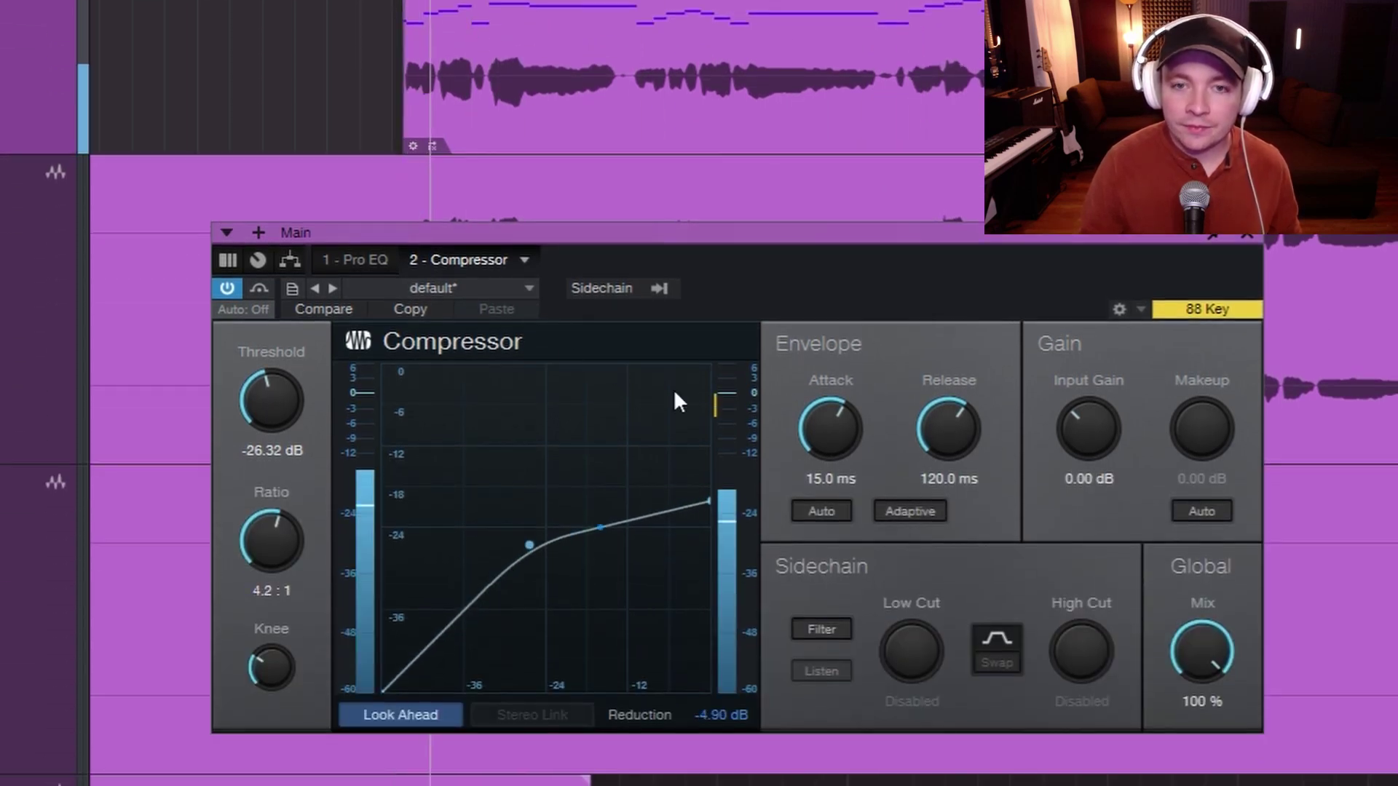
pyautogui.moveTo(737, 428)
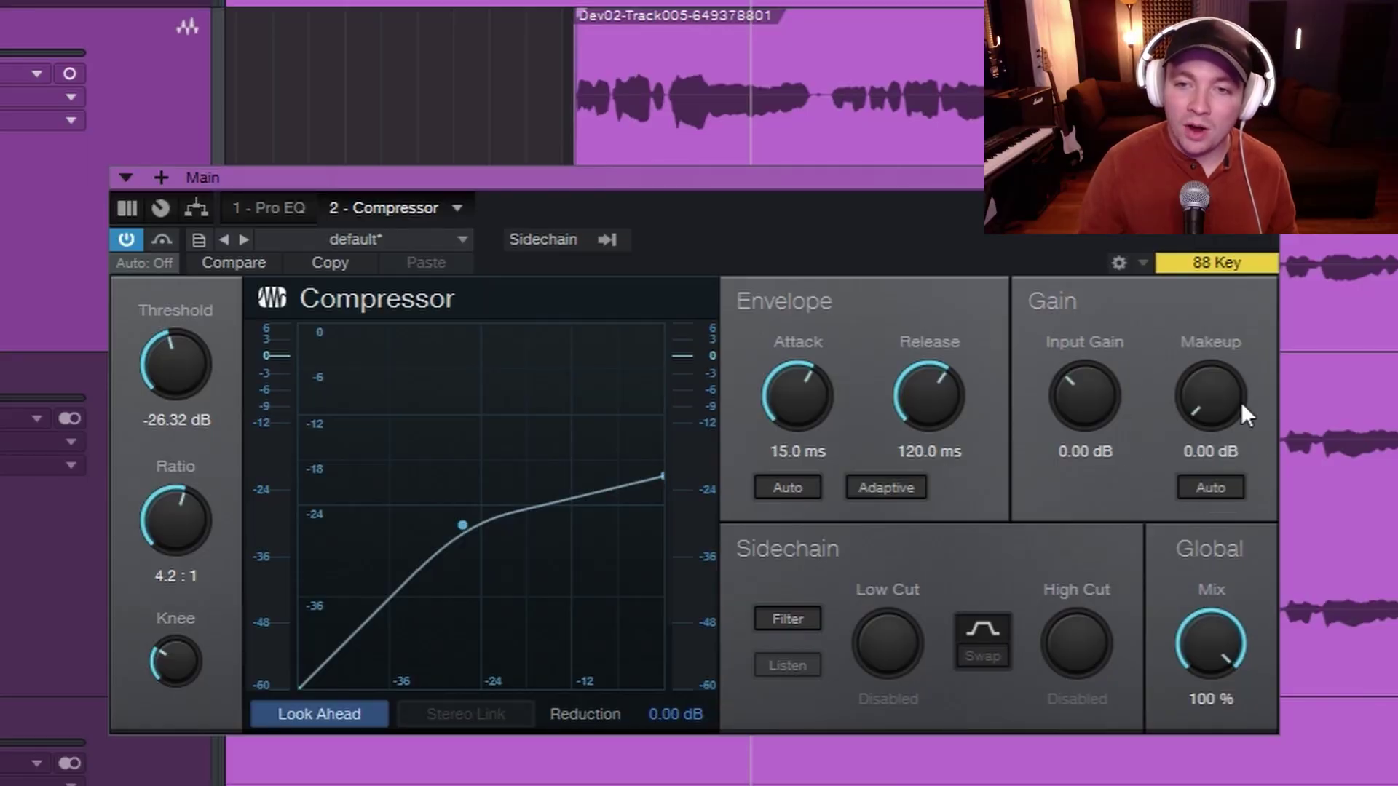
# Step: Turn off auto makeup and set the compressor's makeup gain to 6 dB
pyautogui.moveTo(1244, 412); pyautogui.dragTo(1224, 380)
pyautogui.click(1210, 452)
pyautogui.write('6')
pyautogui.press('Return')
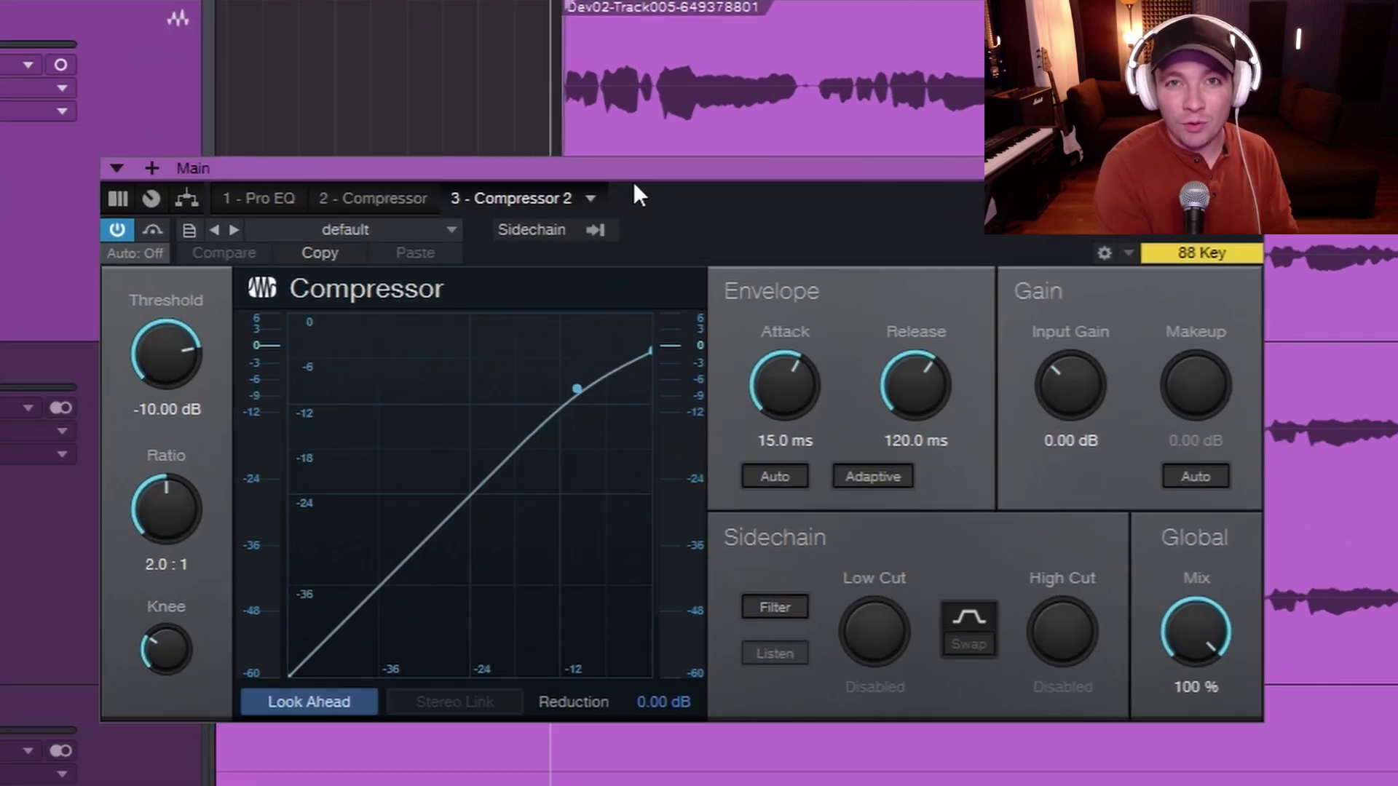
# Step: Set the second compressor to 20:1, -22 dB threshold, 16.6 ms release and 3 dB makeup
pyautogui.moveTo(171, 523); pyautogui.dragTo(169, 486)
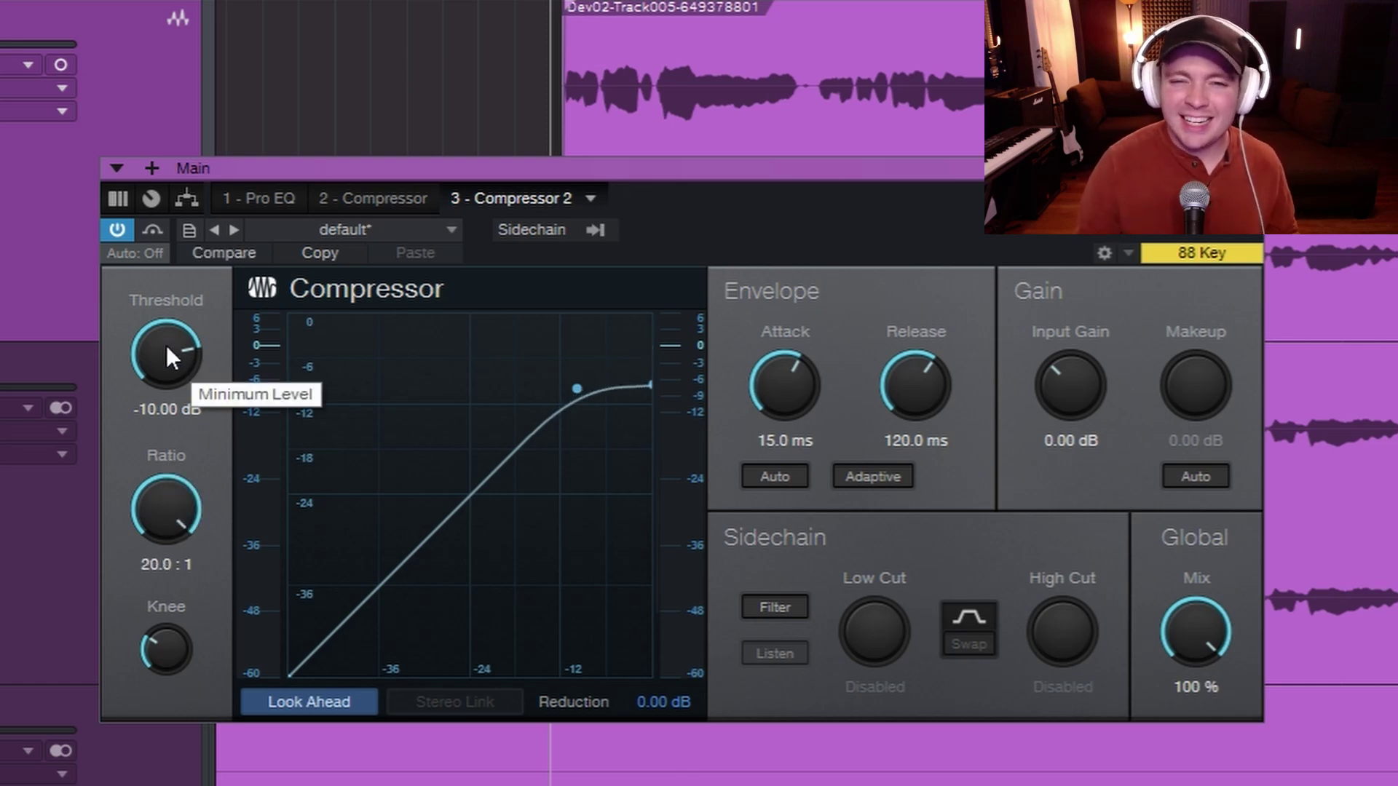
pyautogui.press('space')
pyautogui.moveTo(171, 355); pyautogui.dragTo(182, 434)
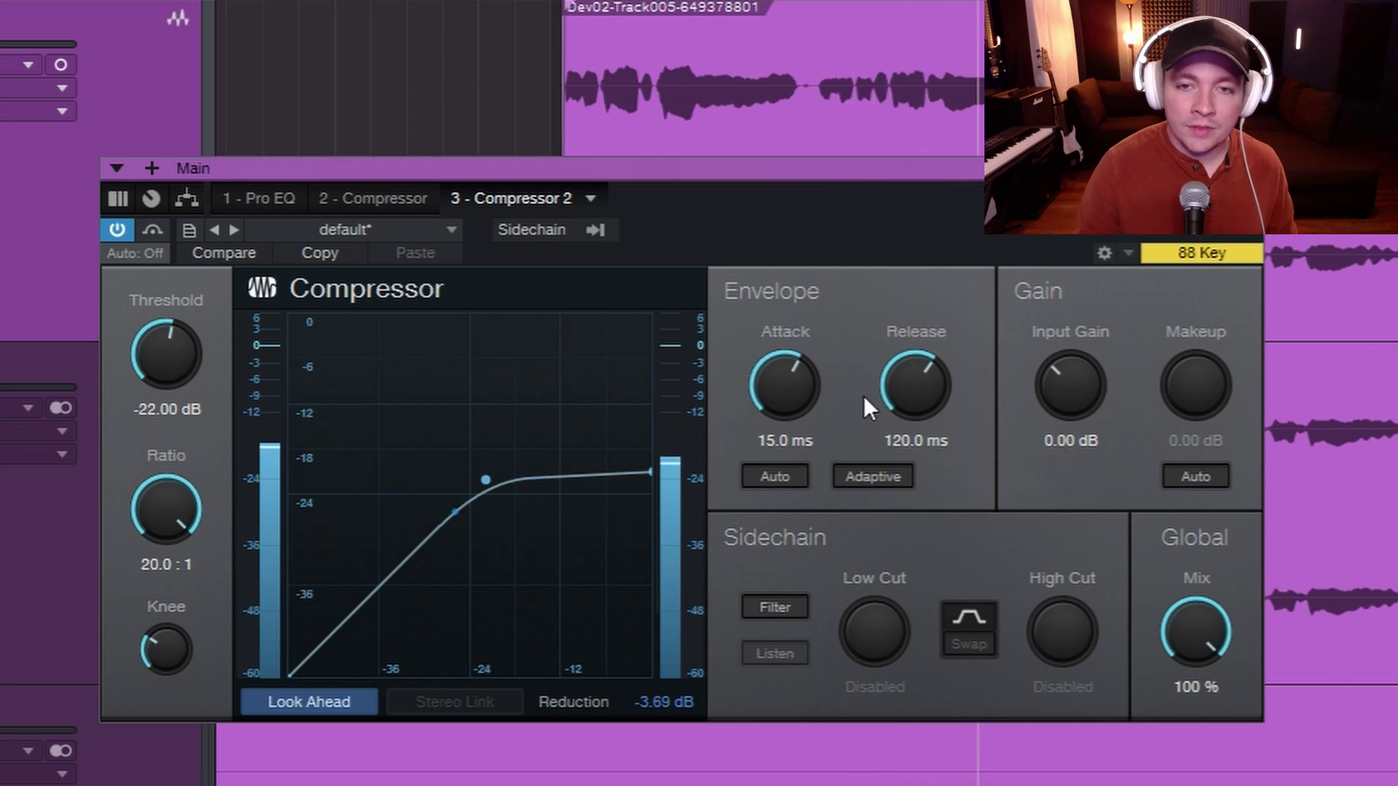
pyautogui.moveTo(921, 400); pyautogui.dragTo(924, 436)
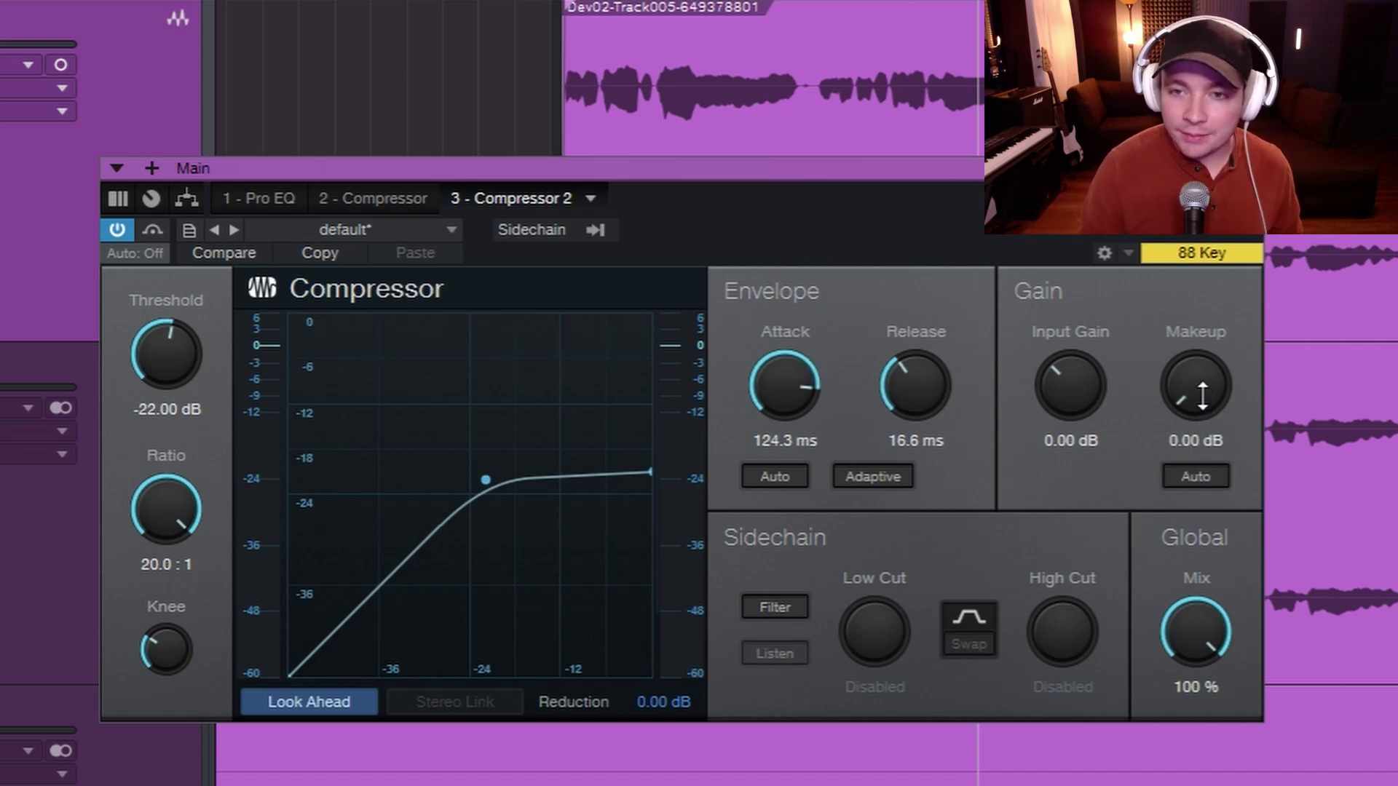
pyautogui.moveTo(1202, 395)
pyautogui.mouseDown()
pyautogui.moveTo(1201, 366)
pyautogui.moveTo(1201, 393)
pyautogui.mouseUp()
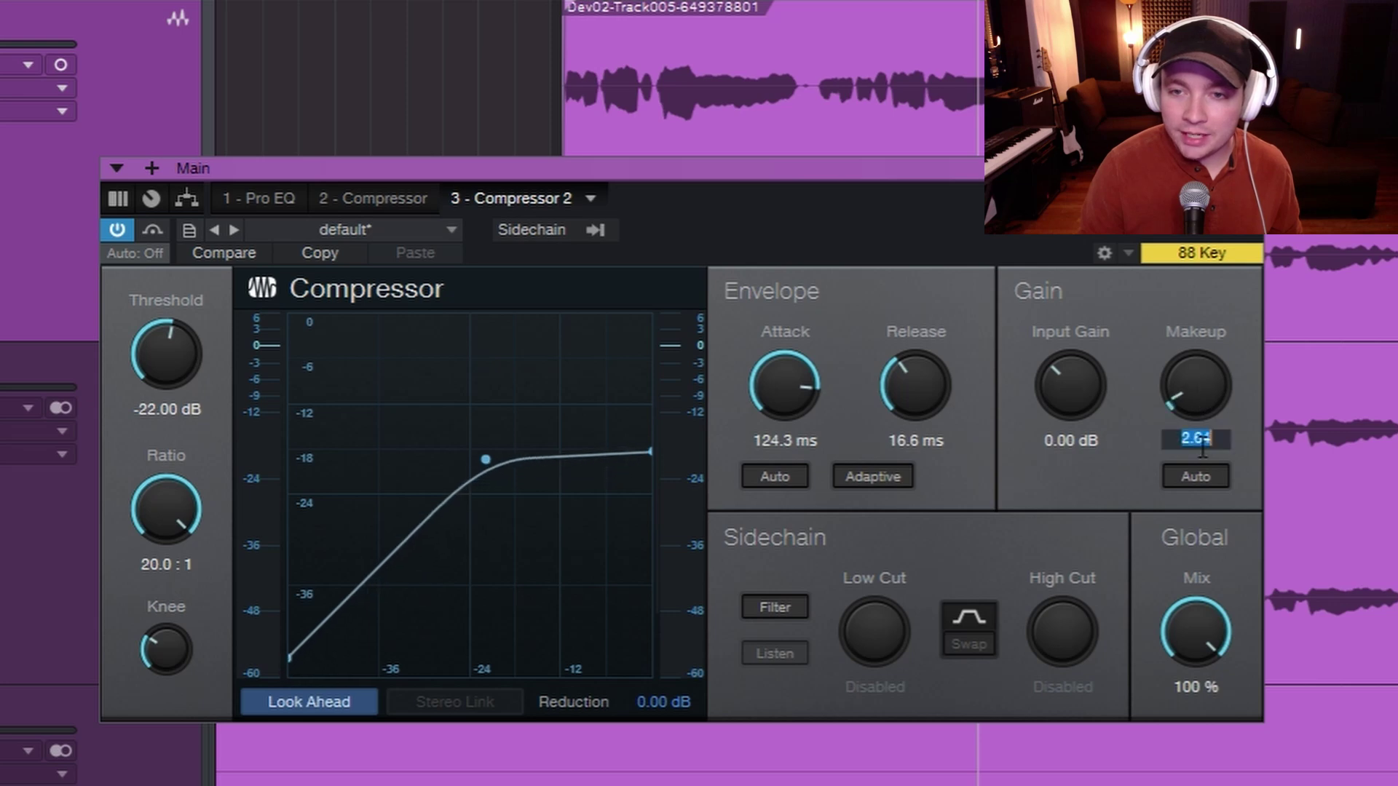
pyautogui.press('Return')
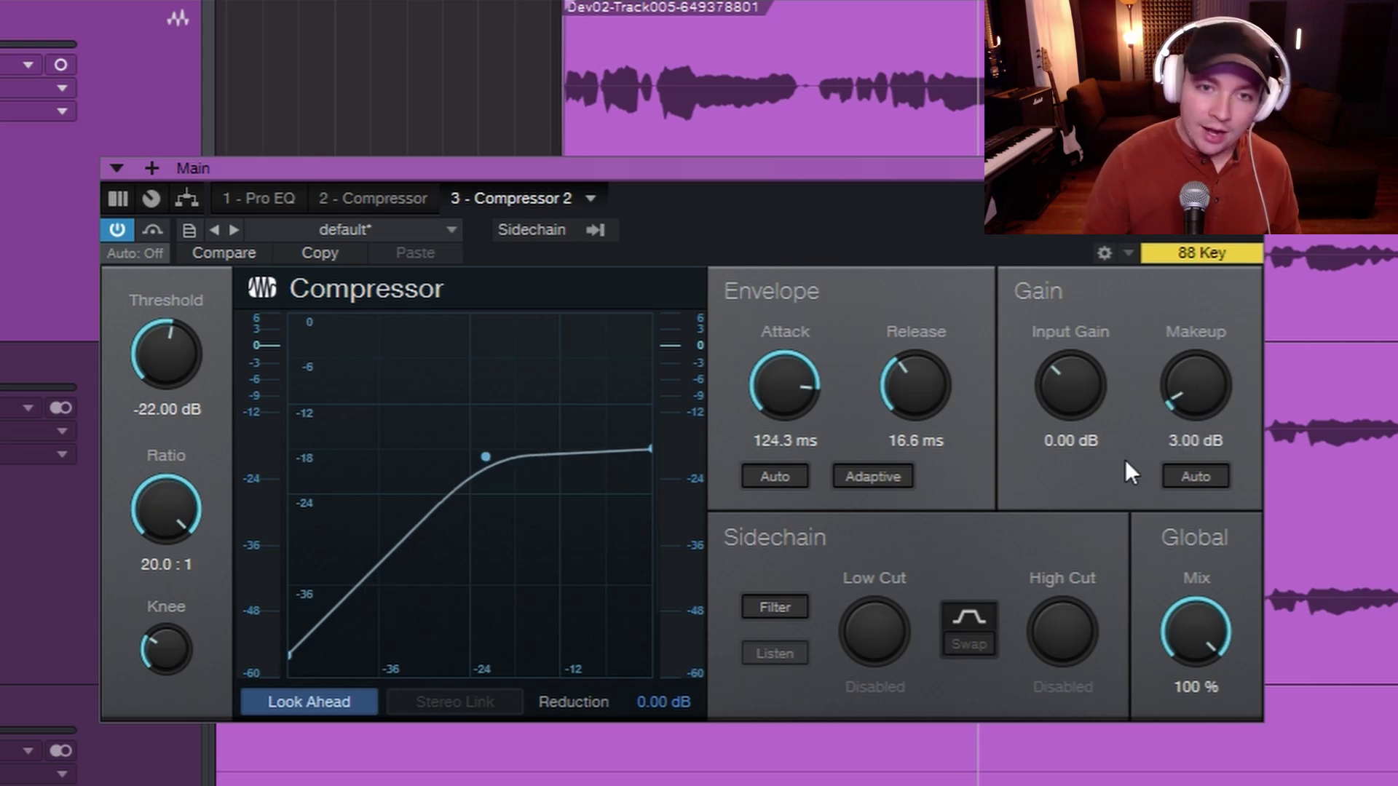
# Step: Play the vocal and compare the second compressor against the first, bypassing and switching between them
pyautogui.press('space')
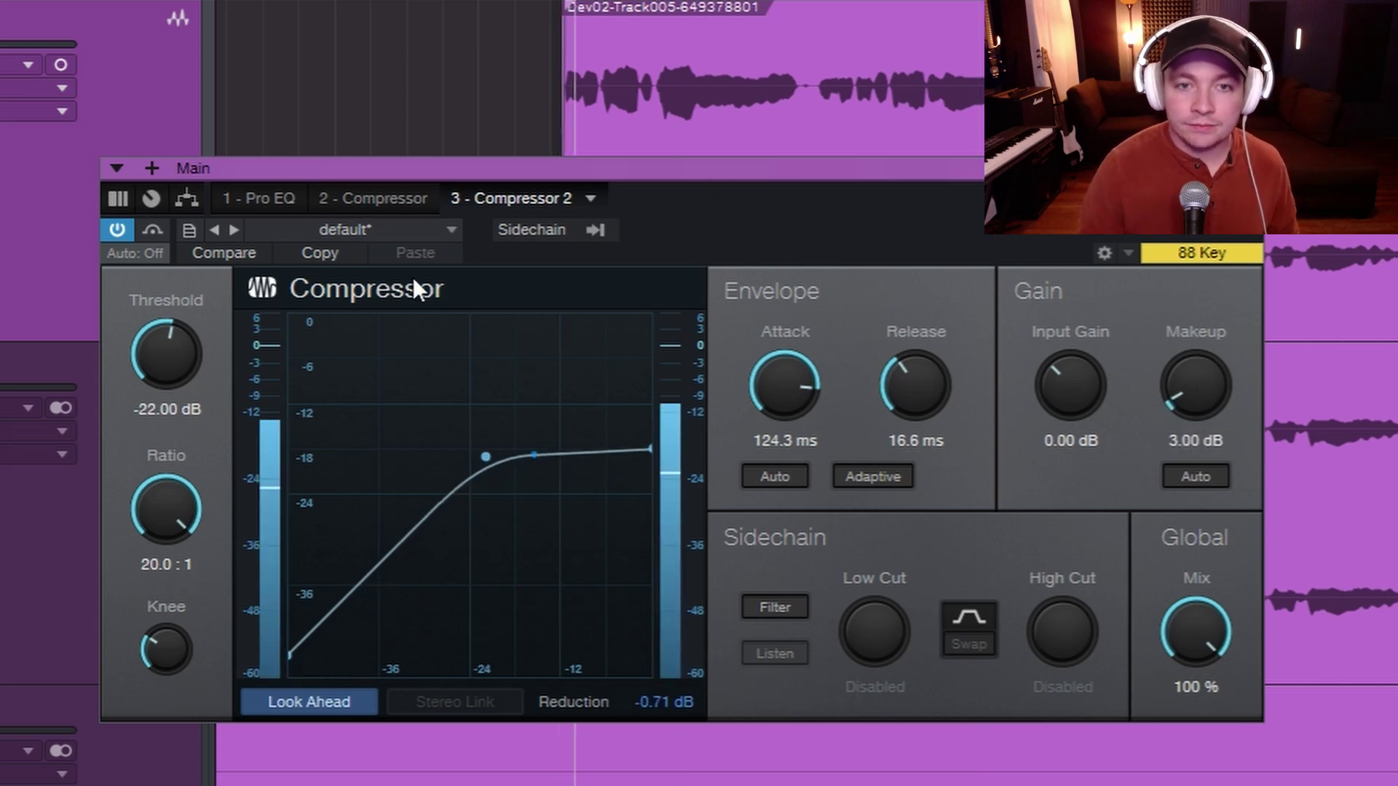
pyautogui.click(154, 230)
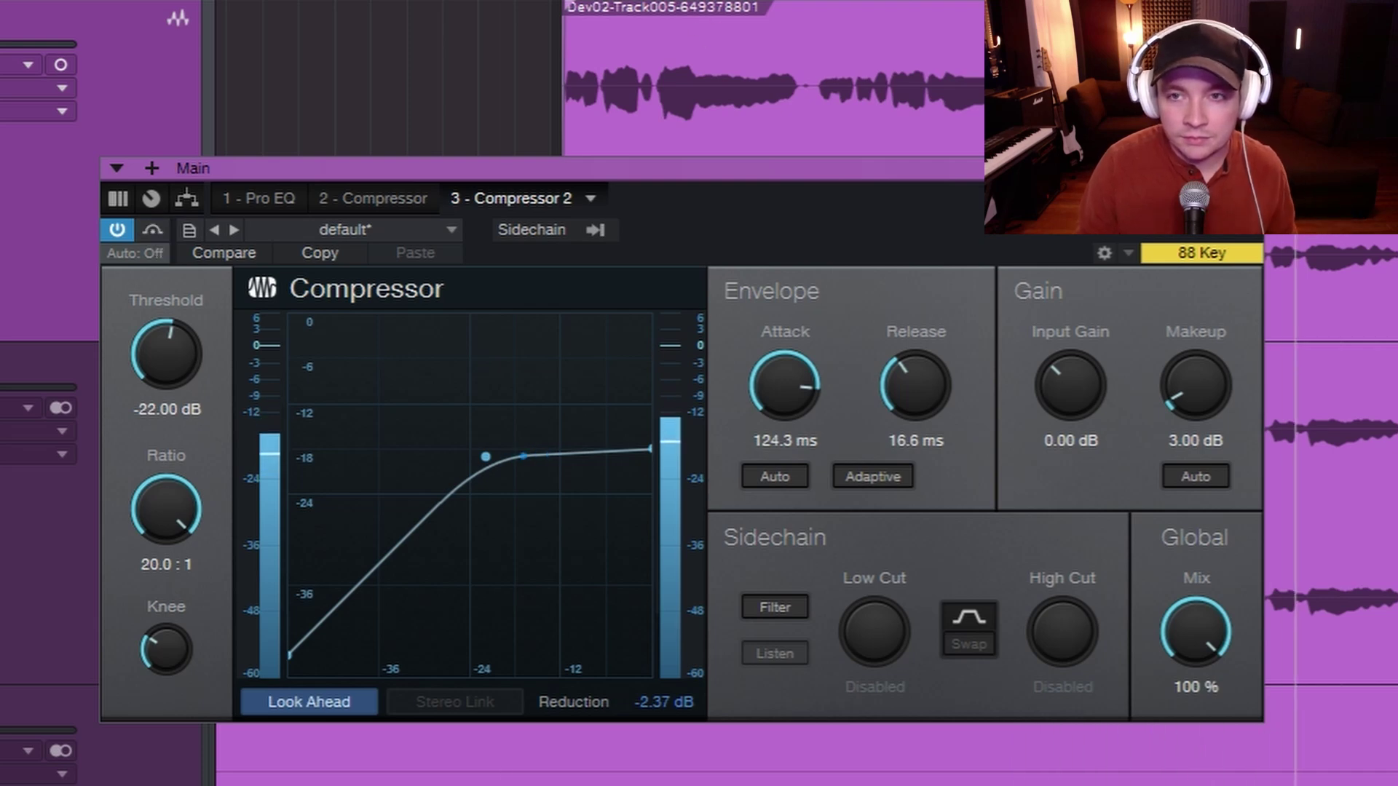
pyautogui.moveTo(264, 364)
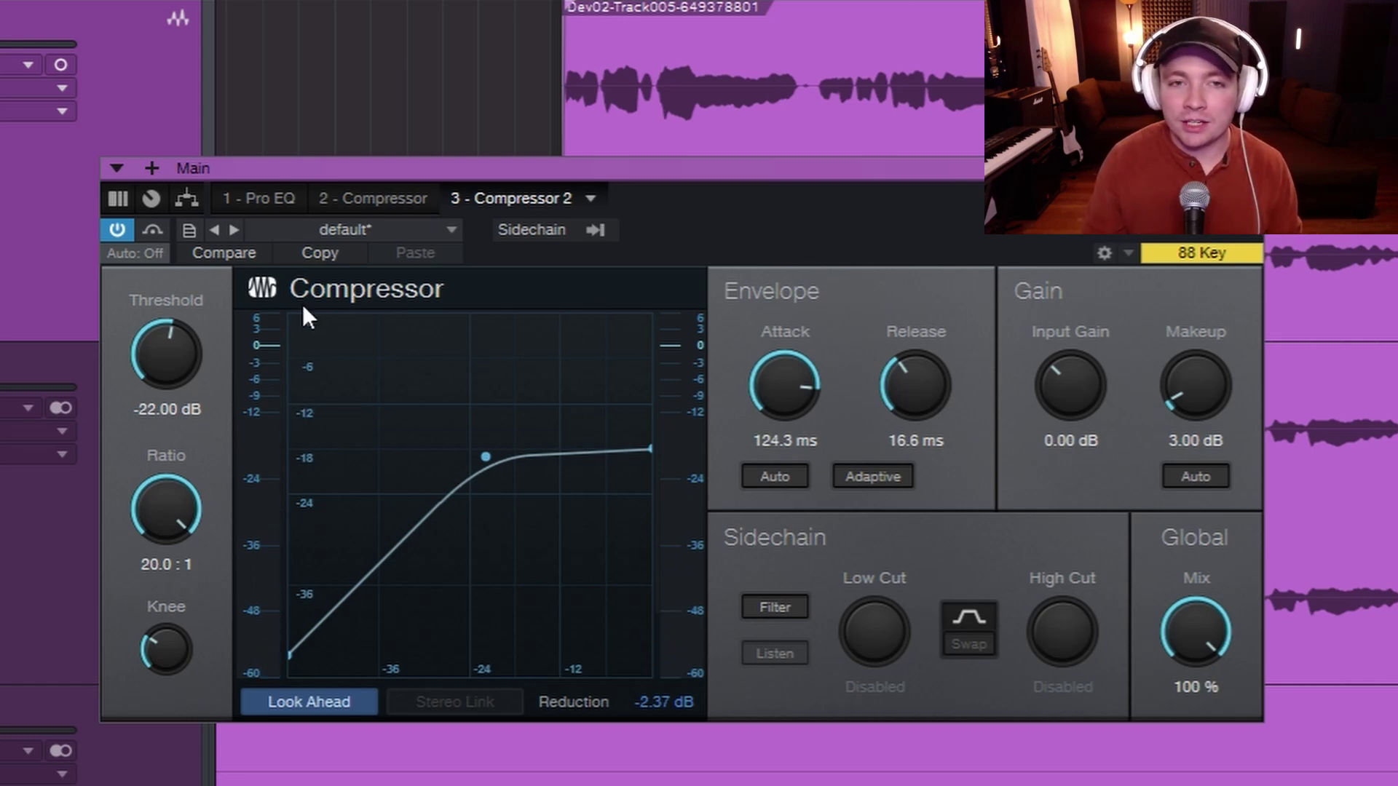
pyautogui.click(366, 202)
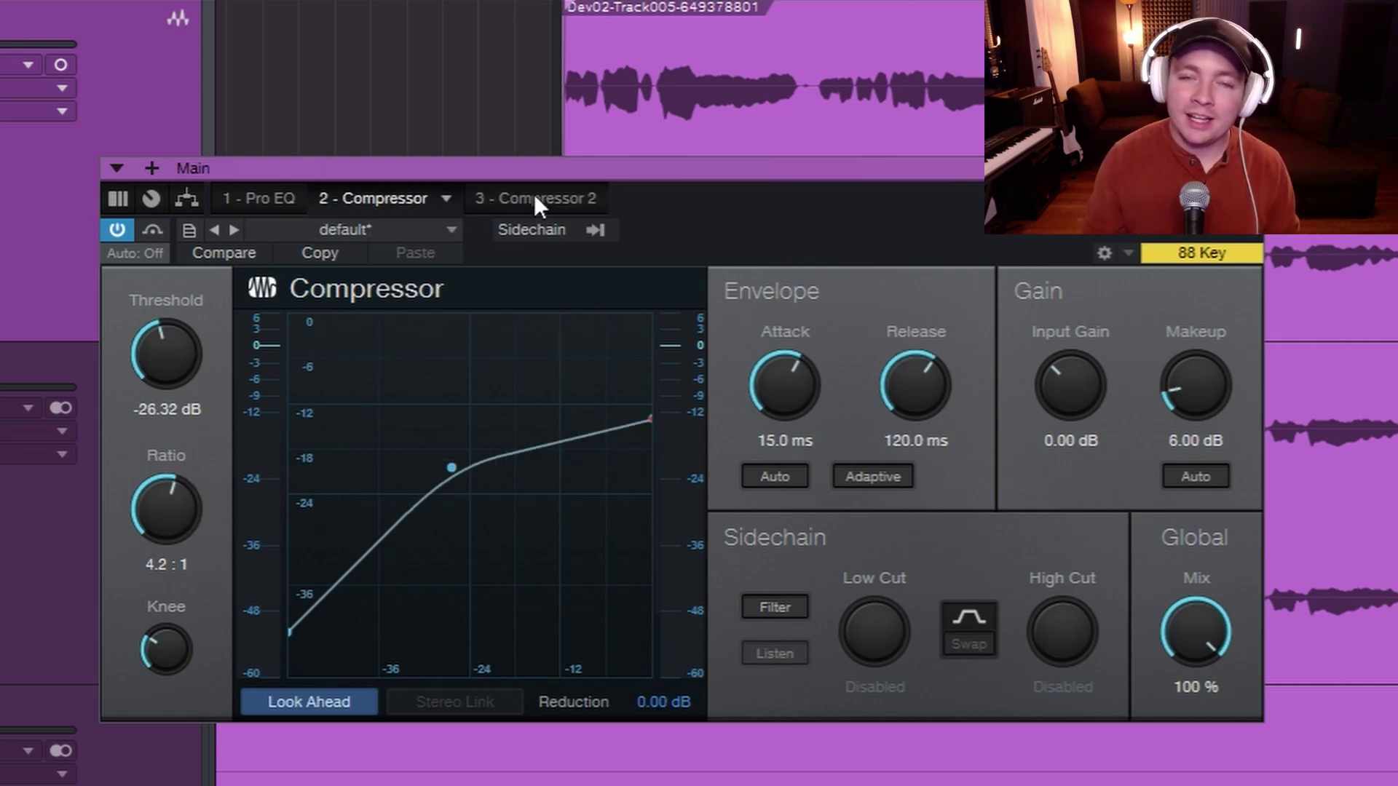
pyautogui.click(534, 196)
pyautogui.click(365, 200)
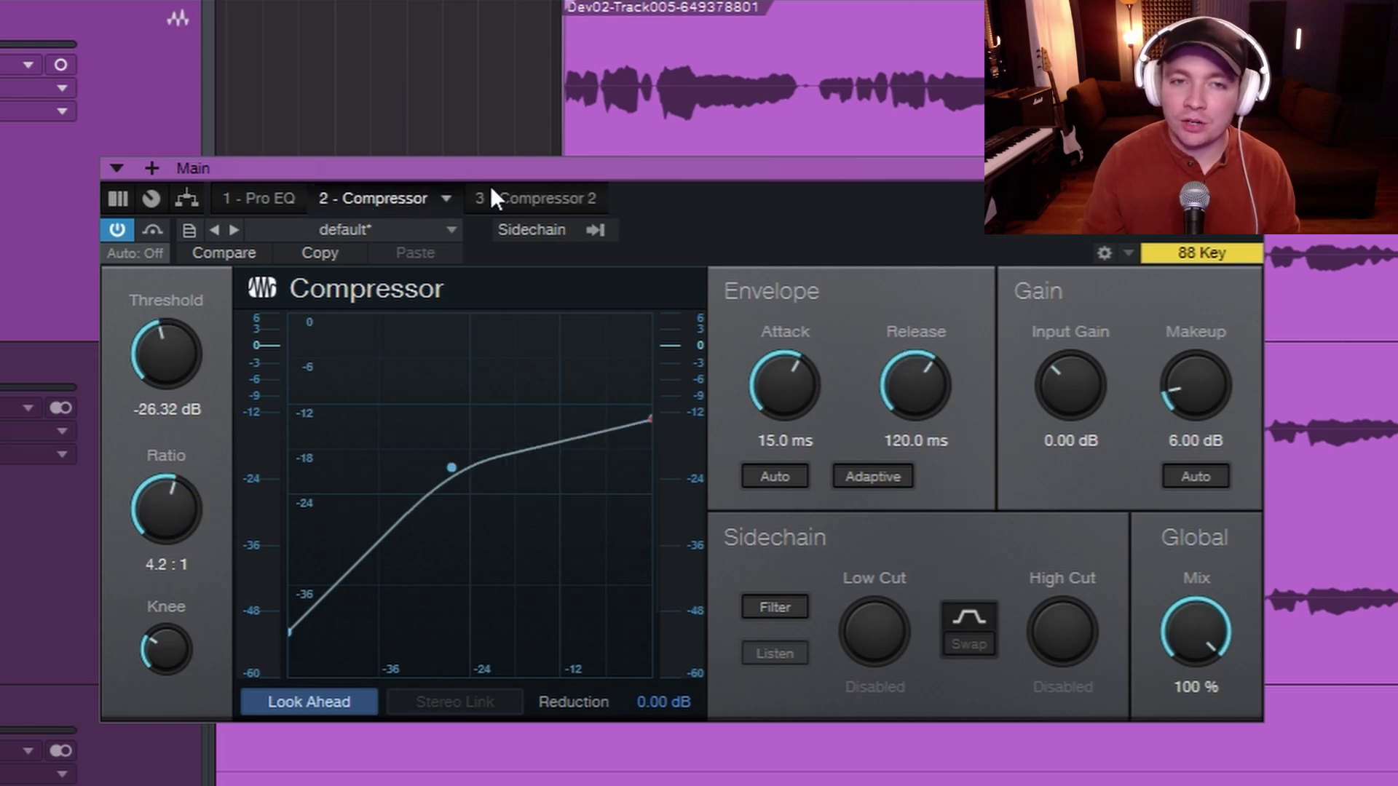
pyautogui.click(503, 195)
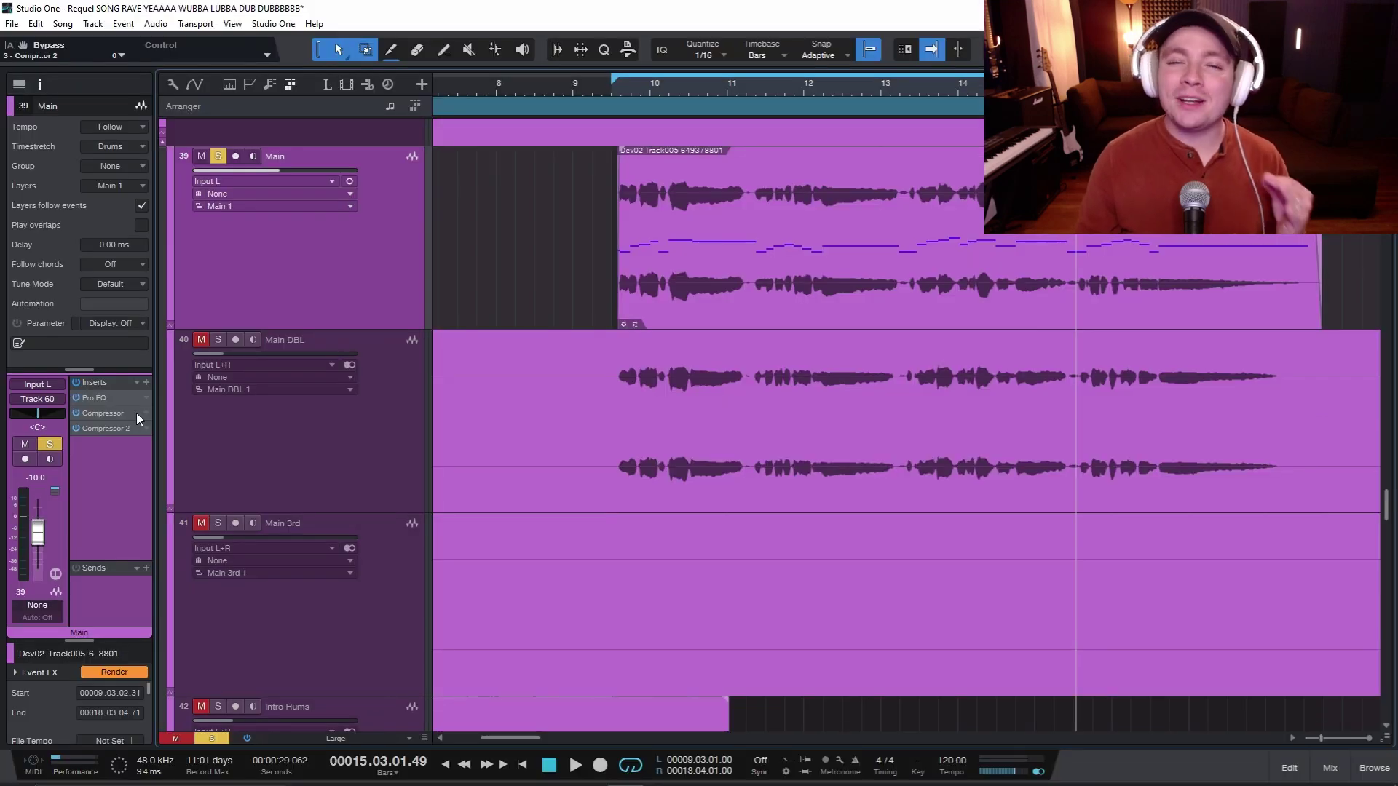
# Step: Add a RedlightDist saturation insert after the Main vocal's compressors and start playback
pyautogui.click(146, 383)
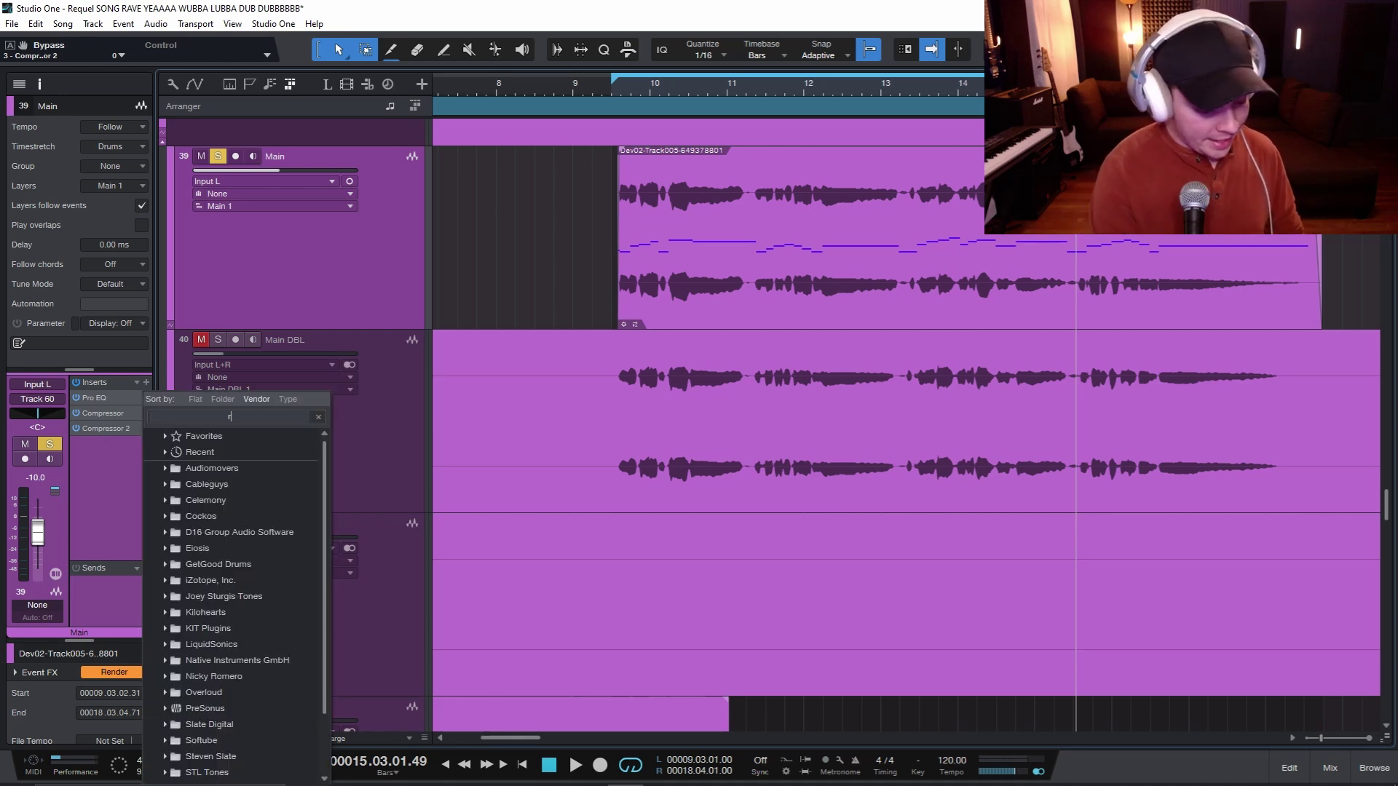
pyautogui.write('red')
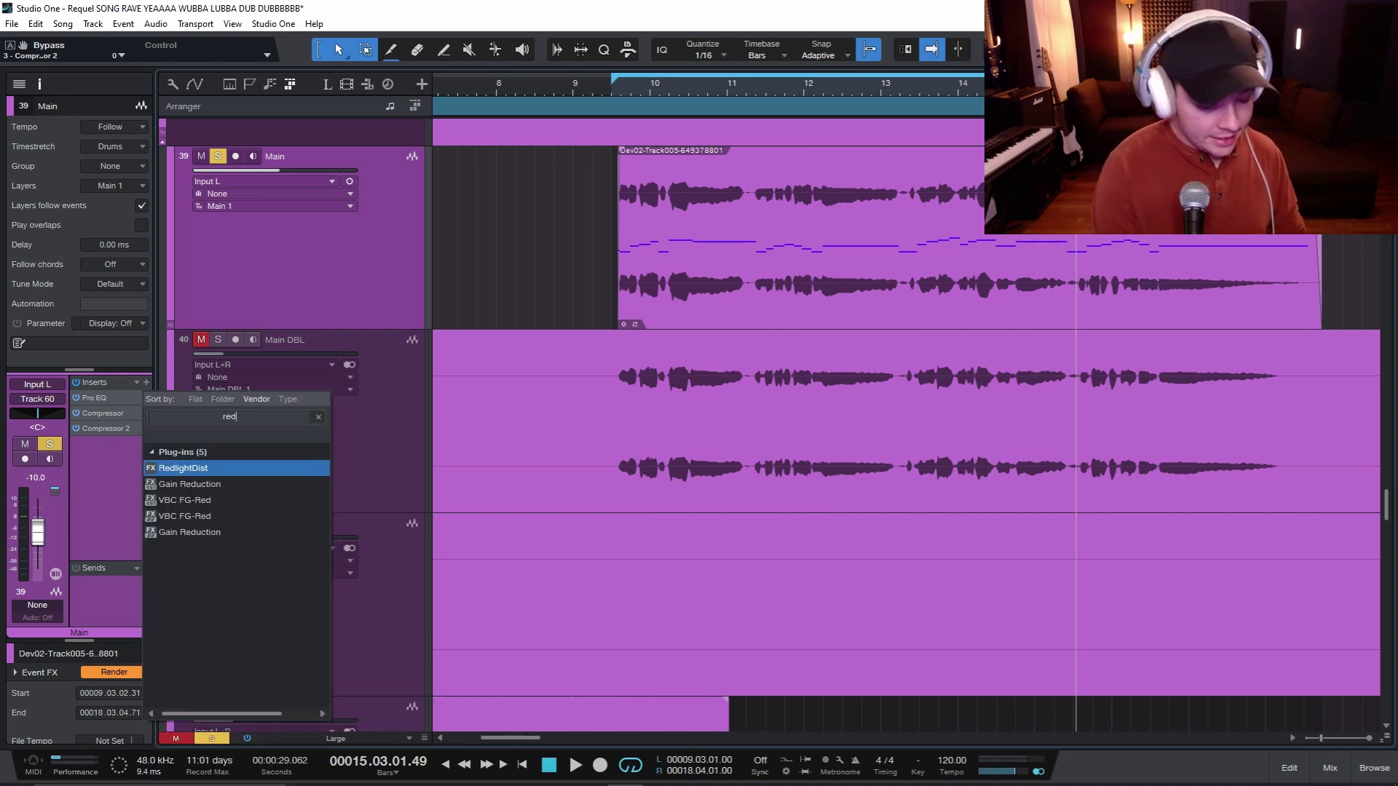
pyautogui.click(288, 466)
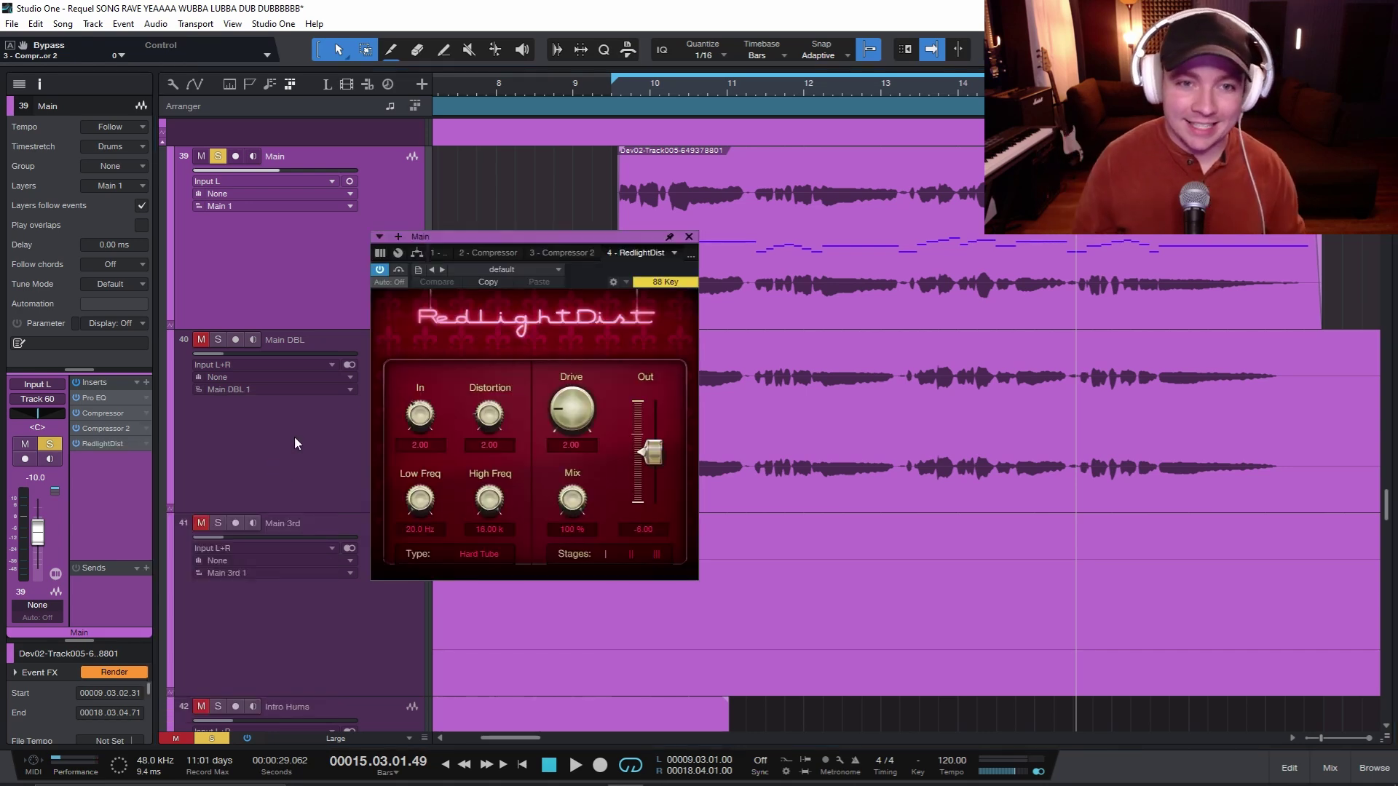
pyautogui.press('space')
pyautogui.moveTo(595, 236); pyautogui.dragTo(904, 280)
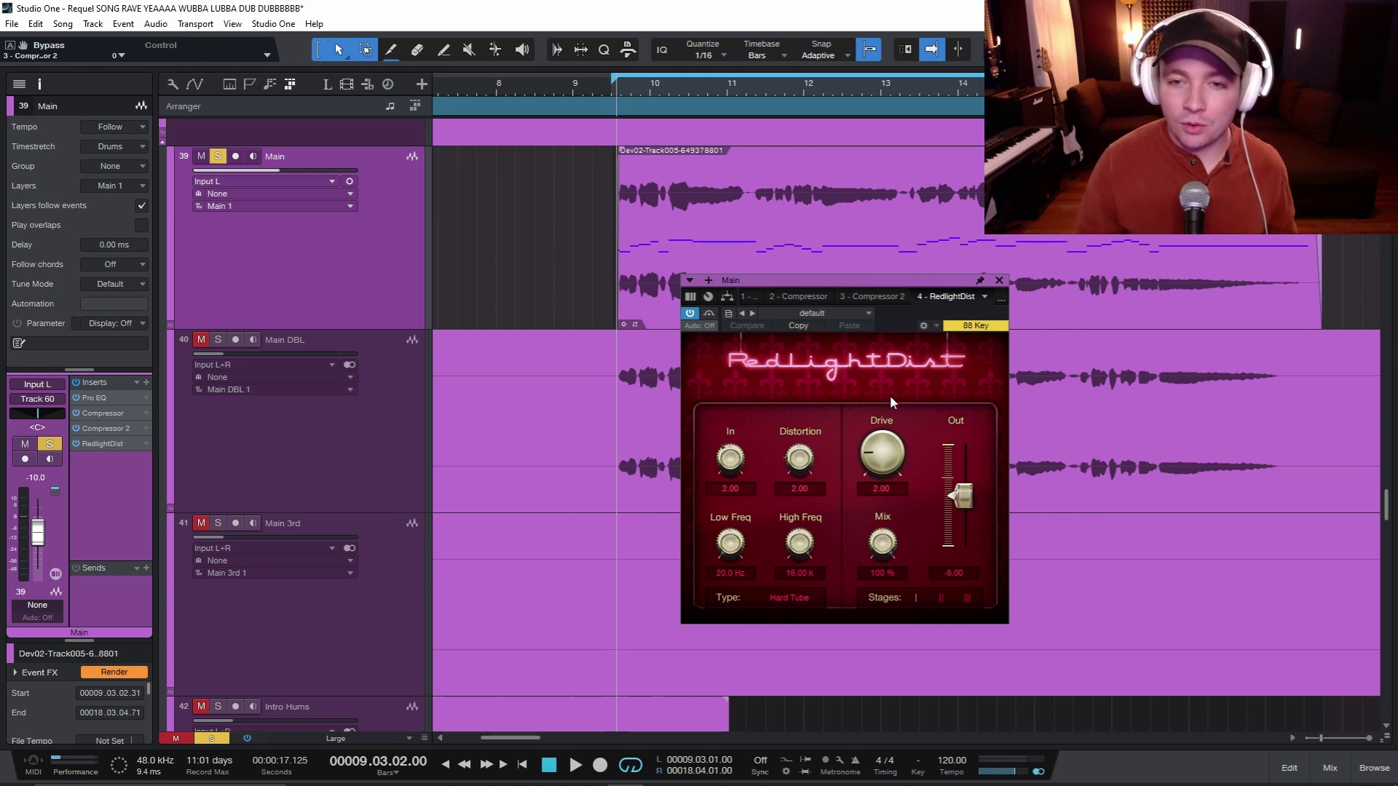
pyautogui.press('space')
# Step: Lower RedlightDist Distortion from 2.00 to 1.00 and Drive to 1.51, then A/B with bypass
pyautogui.moveTo(798, 450); pyautogui.dragTo(799, 455)
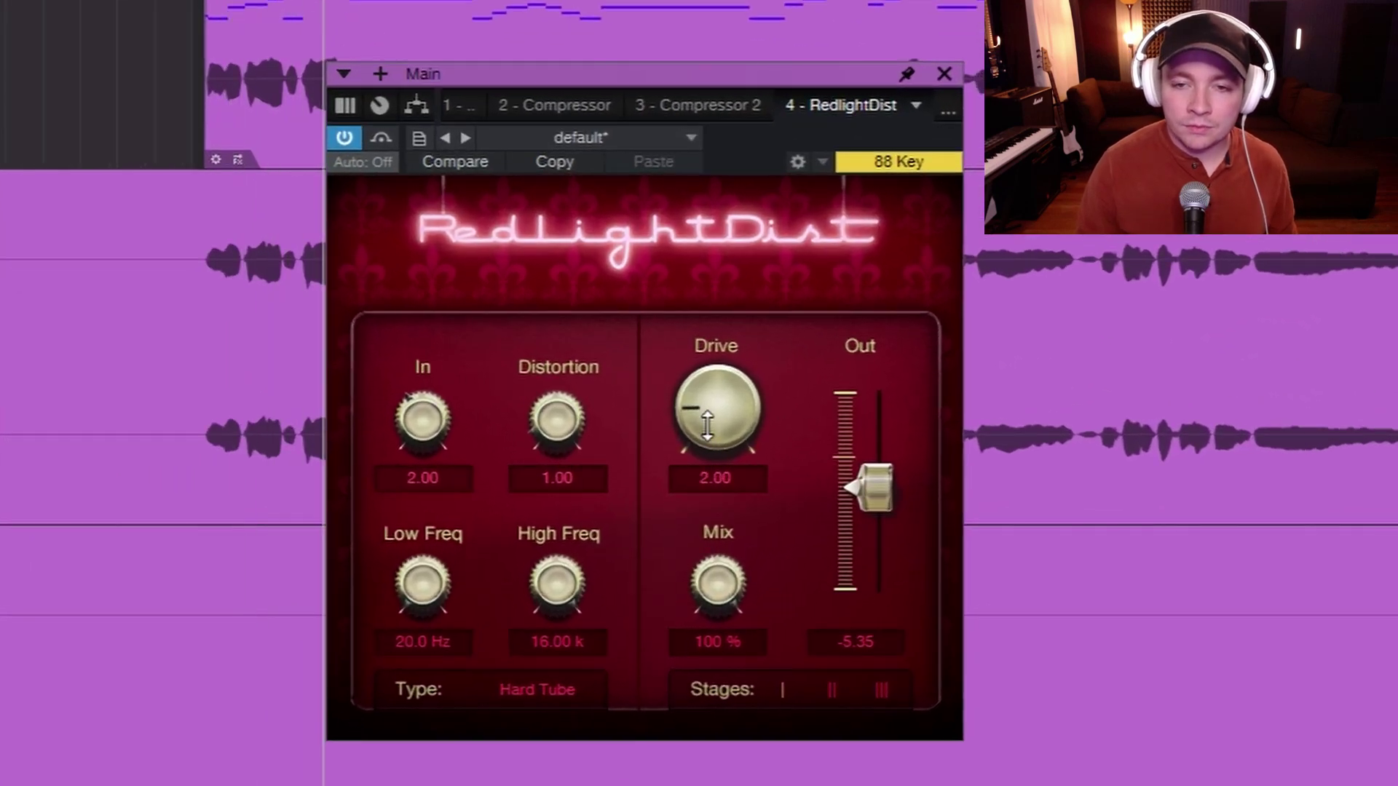
pyautogui.moveTo(707, 426); pyautogui.dragTo(704, 425)
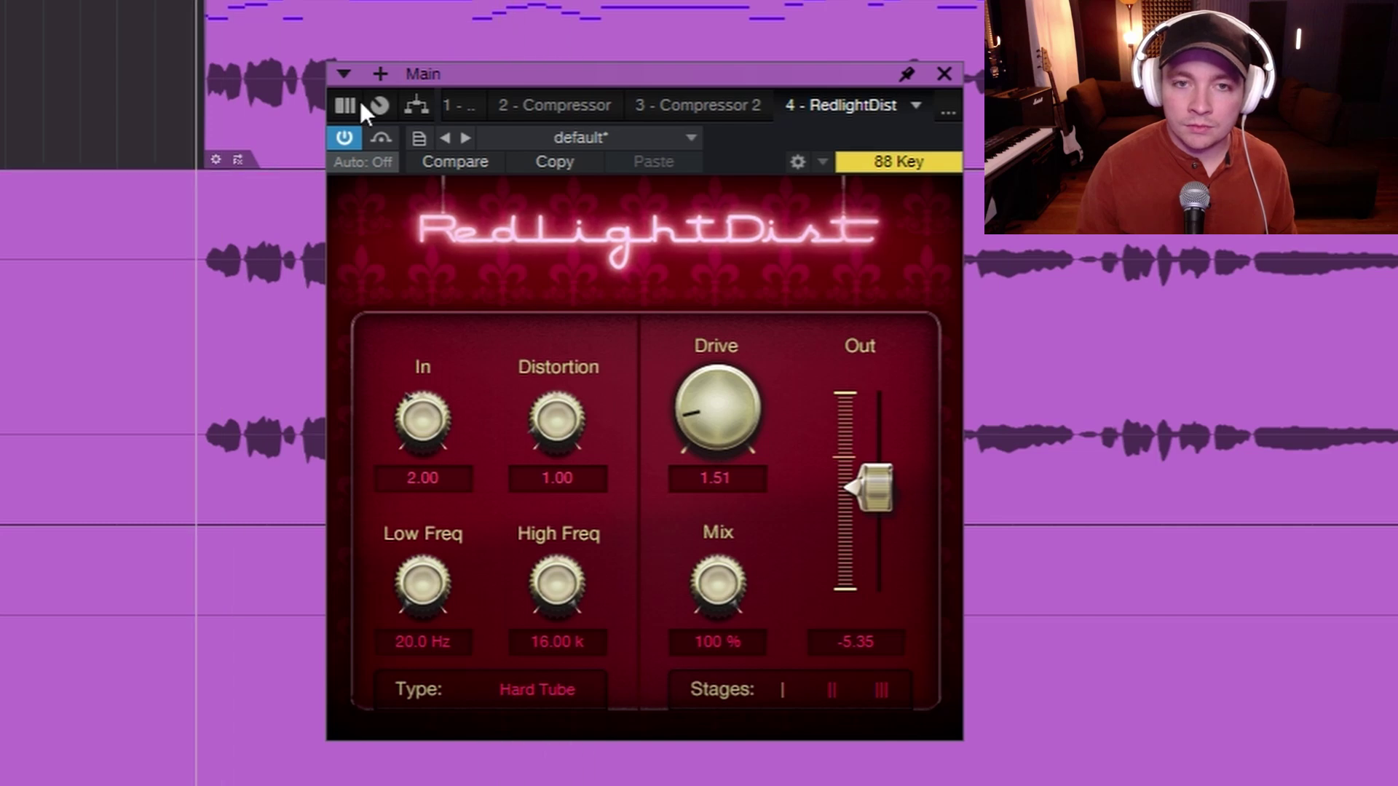
pyautogui.click(378, 141)
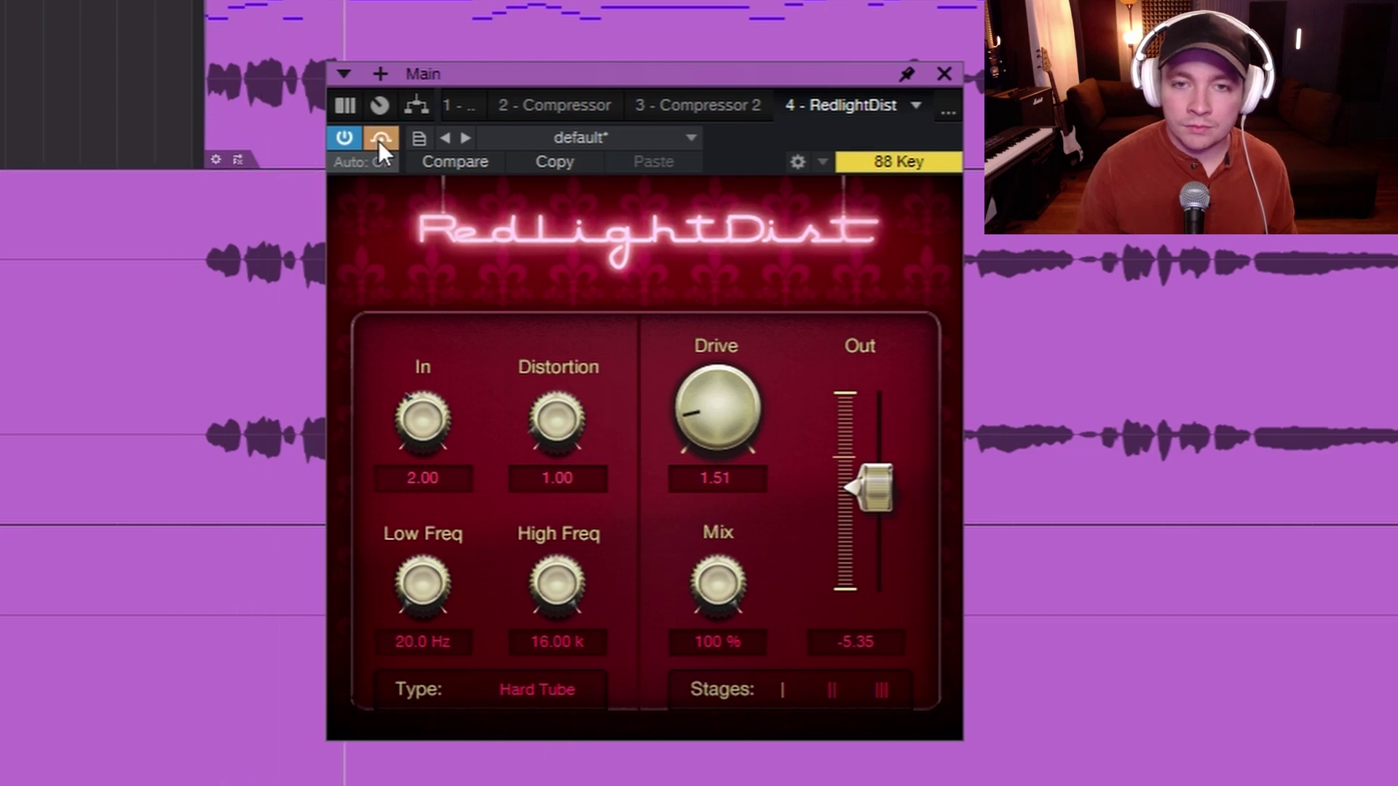
pyautogui.click(379, 141)
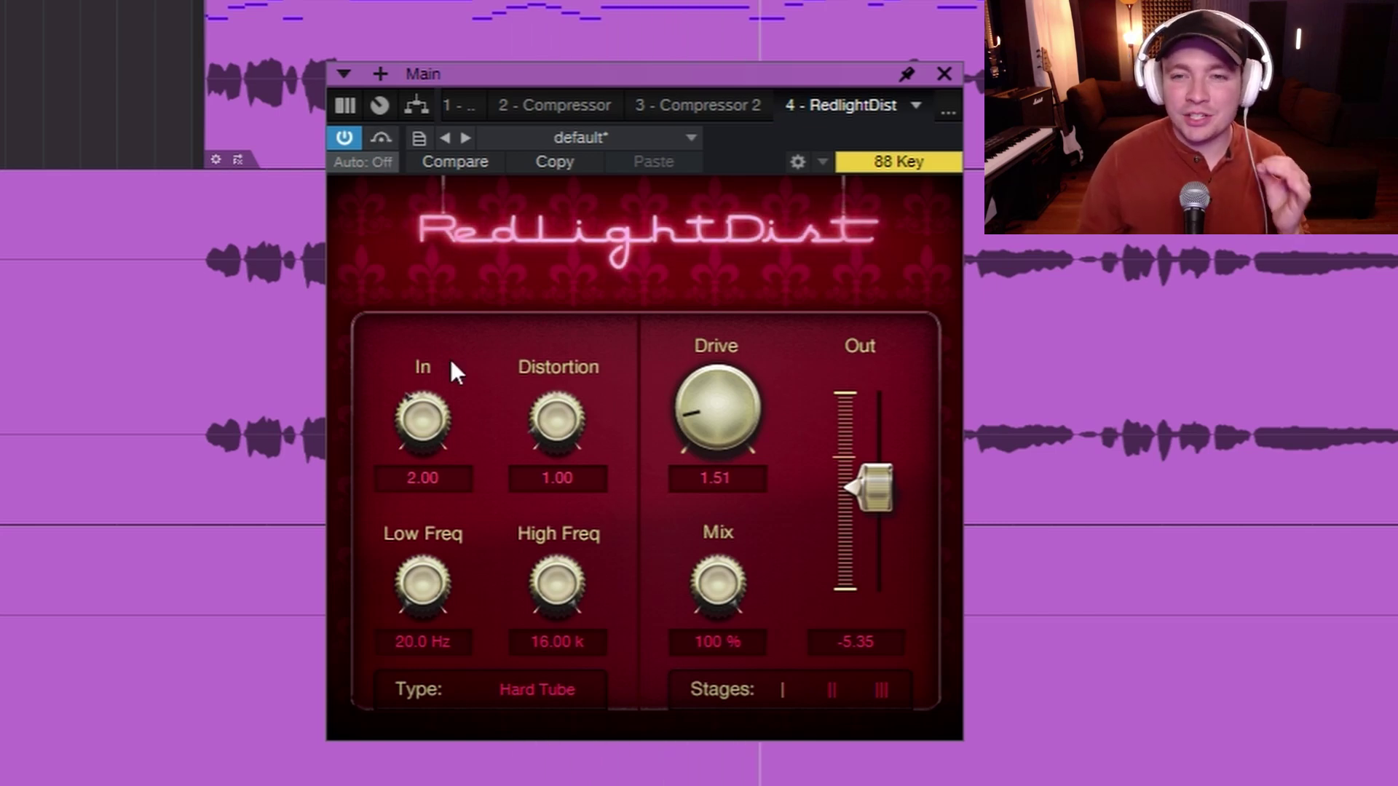
# Step: Switch the saturation type to Soft Tube with Drive at 2.00, compare against dry, and close the window
pyautogui.click(558, 691)
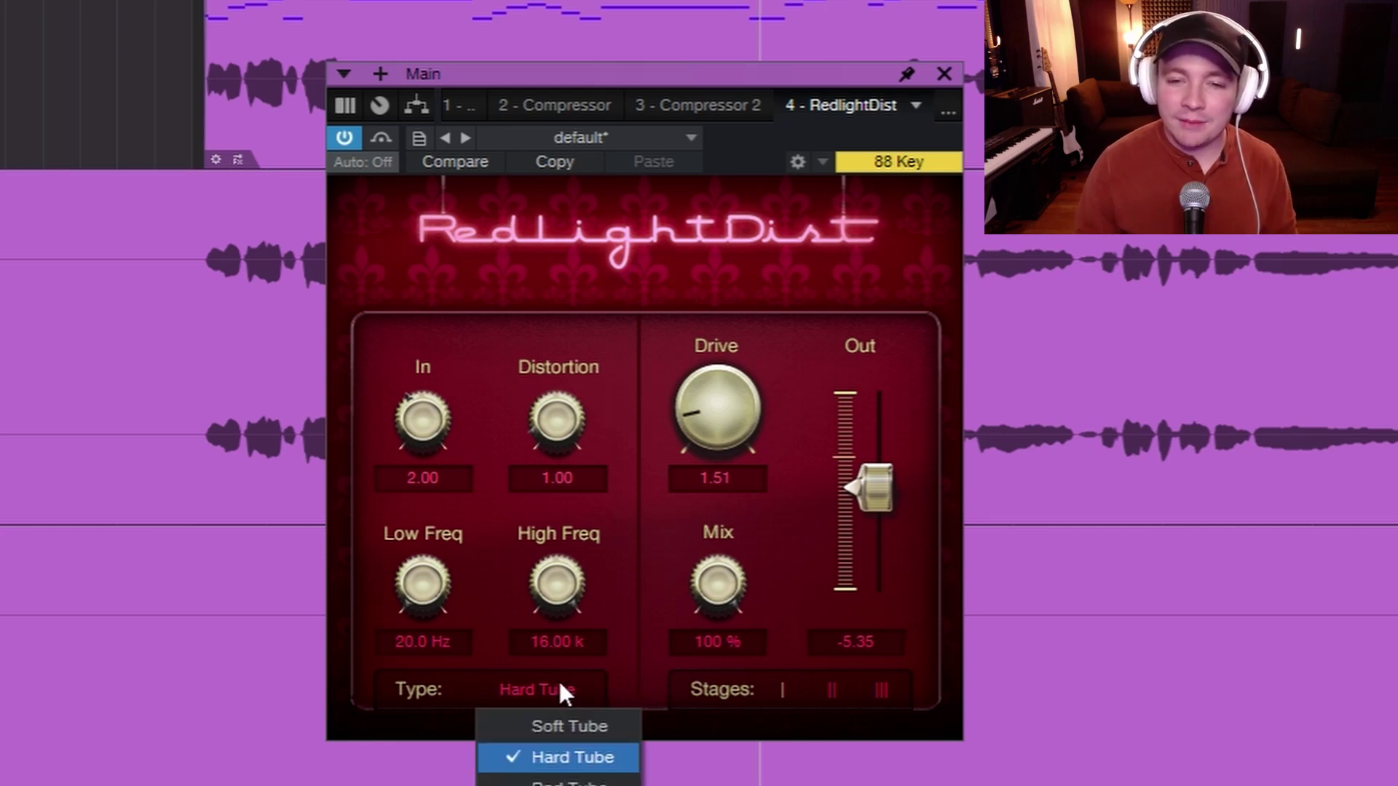
pyautogui.click(591, 722)
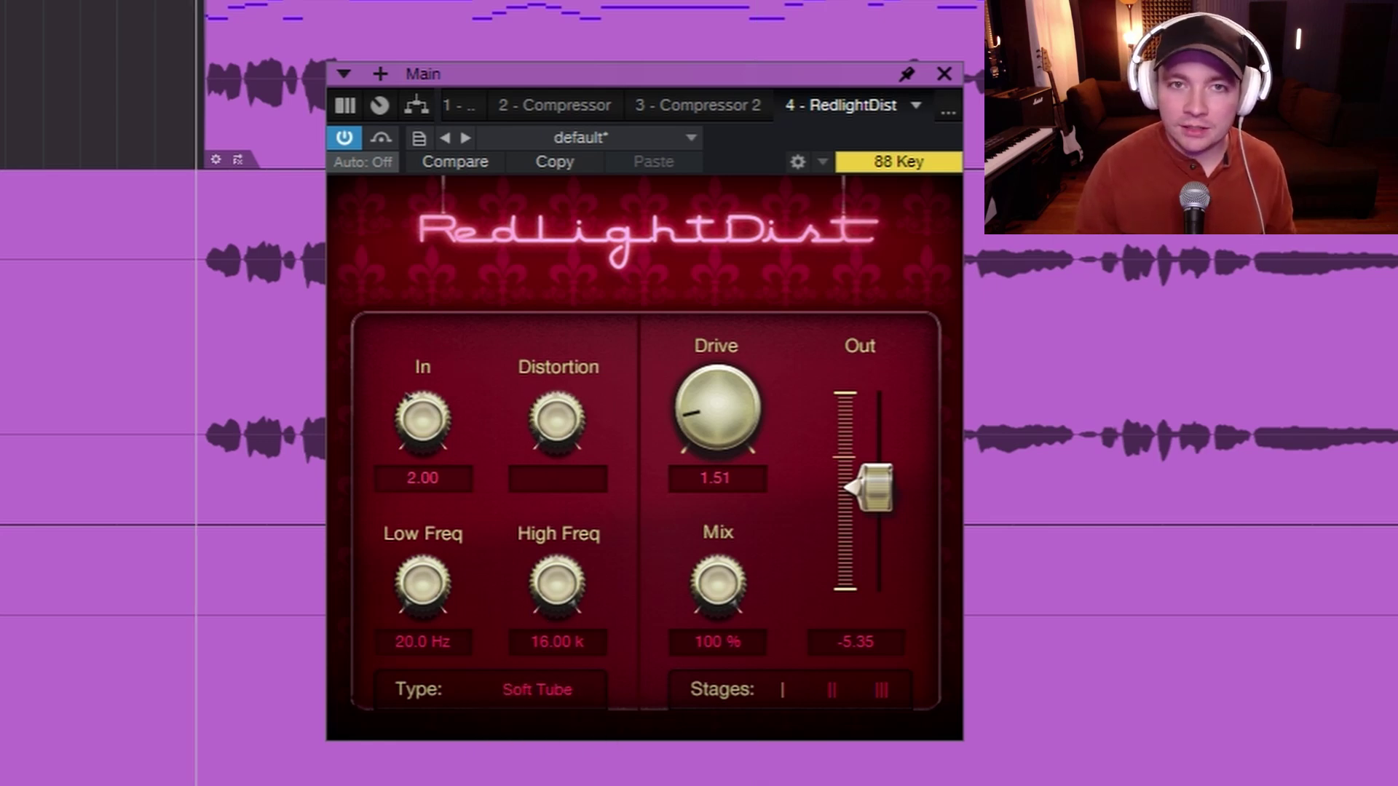
pyautogui.moveTo(739, 404); pyautogui.dragTo(742, 327)
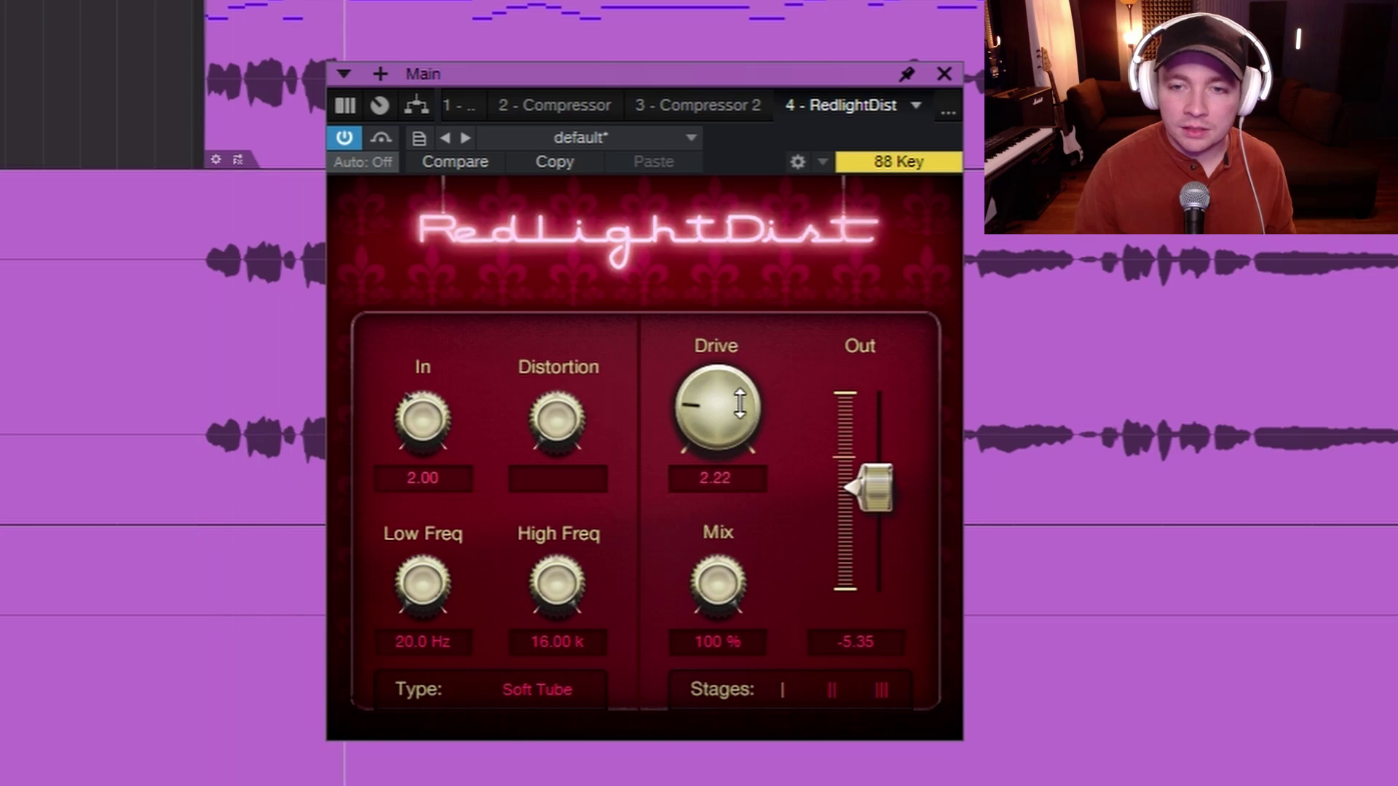
pyautogui.moveTo(739, 405); pyautogui.dragTo(736, 412)
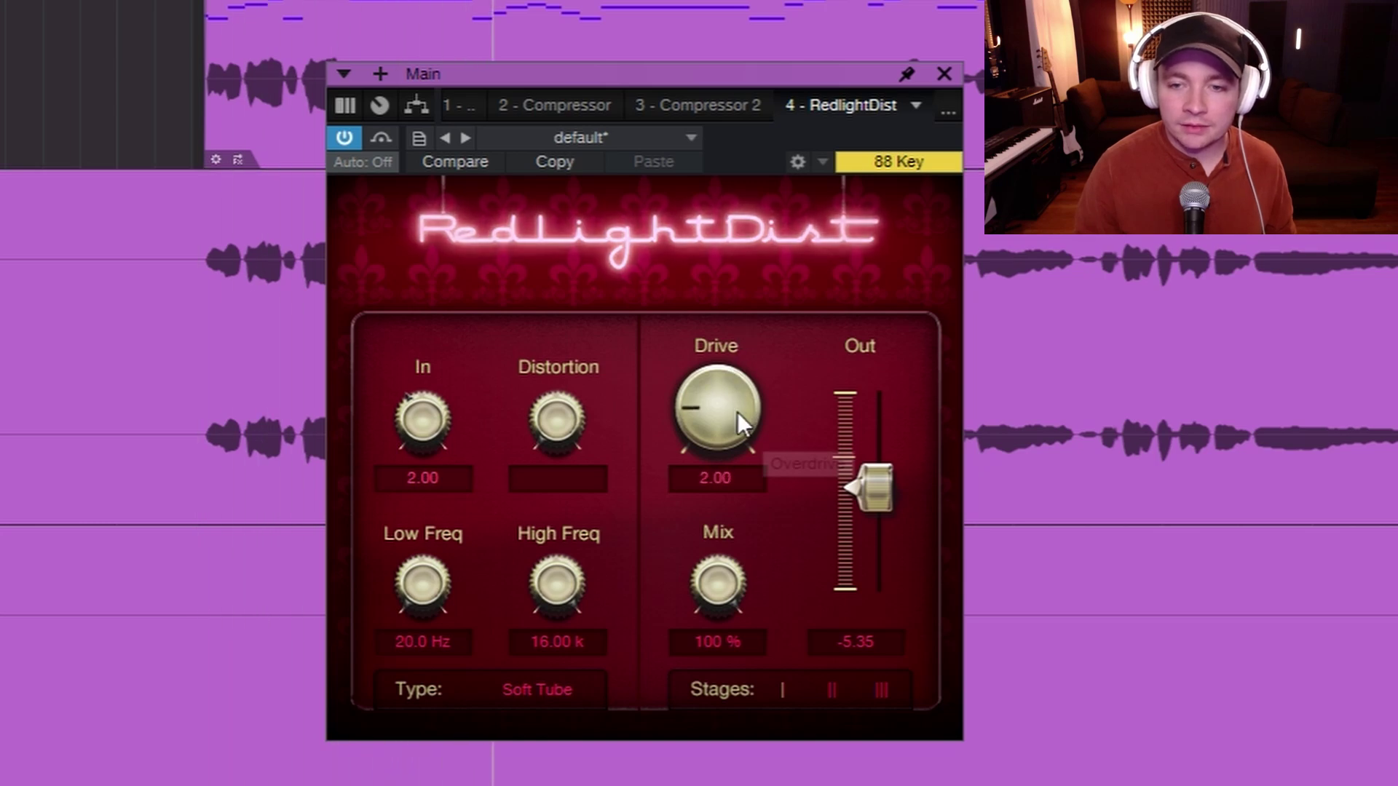
pyautogui.click(380, 138)
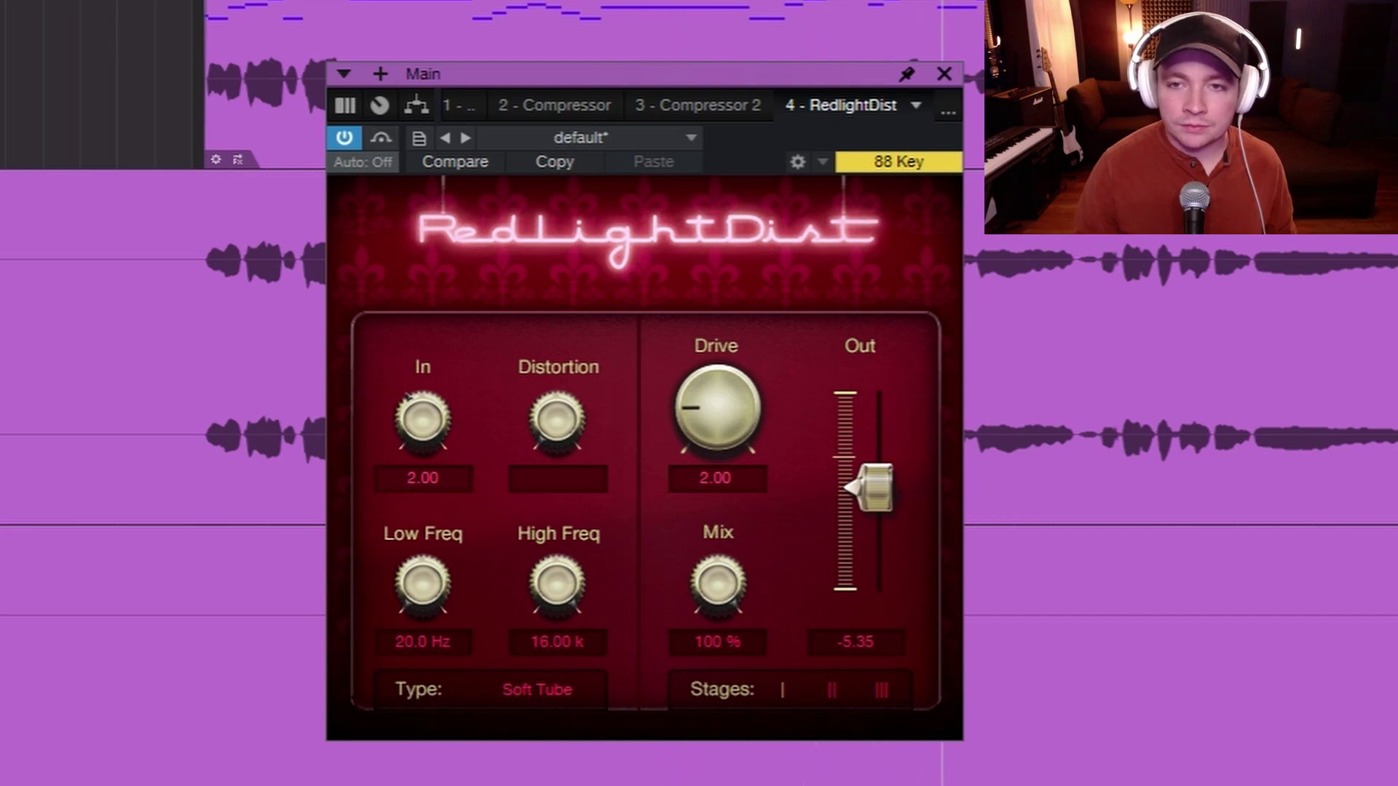
pyautogui.click(944, 74)
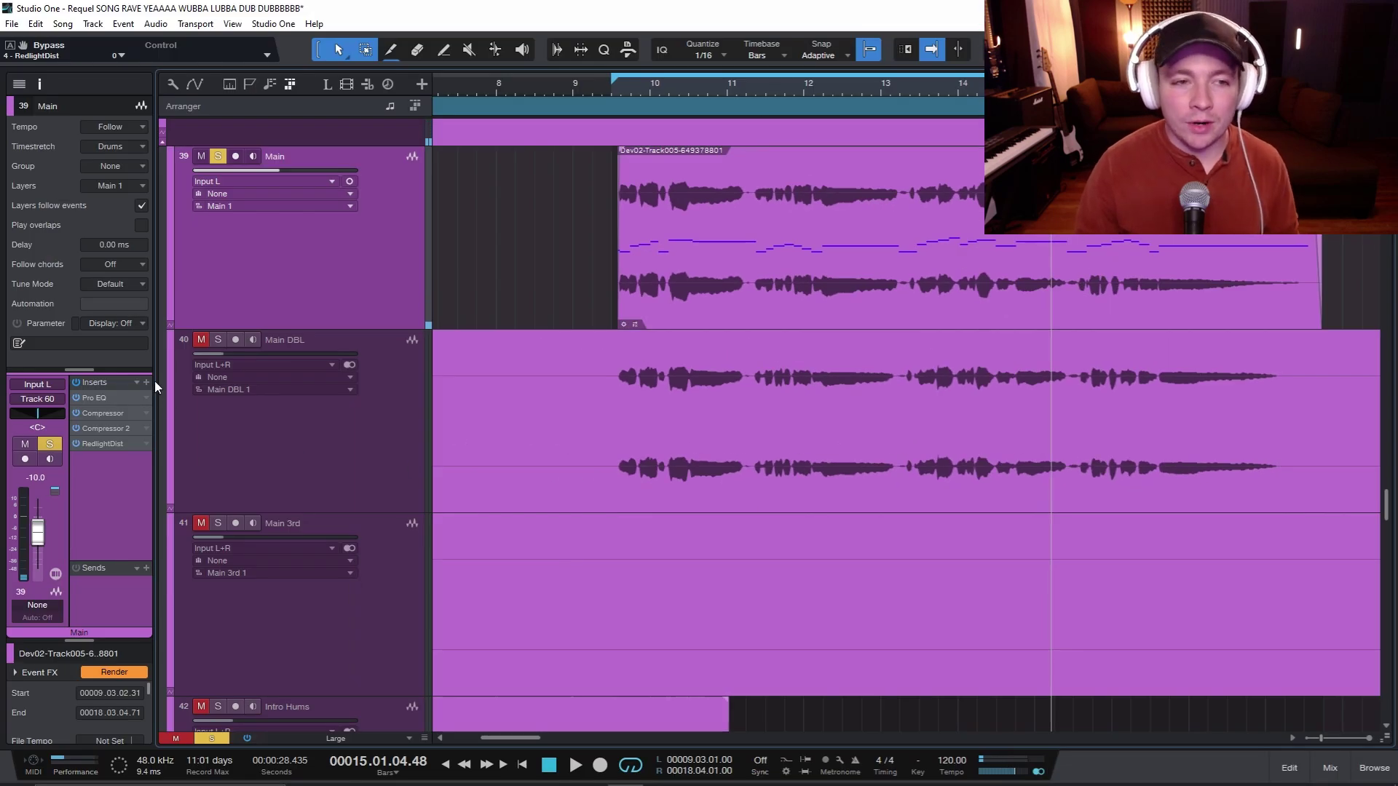
# Step: Load the PreSonus De-Esser as a new insert on the Main vocal via 'de-ess'
pyautogui.click(146, 383)
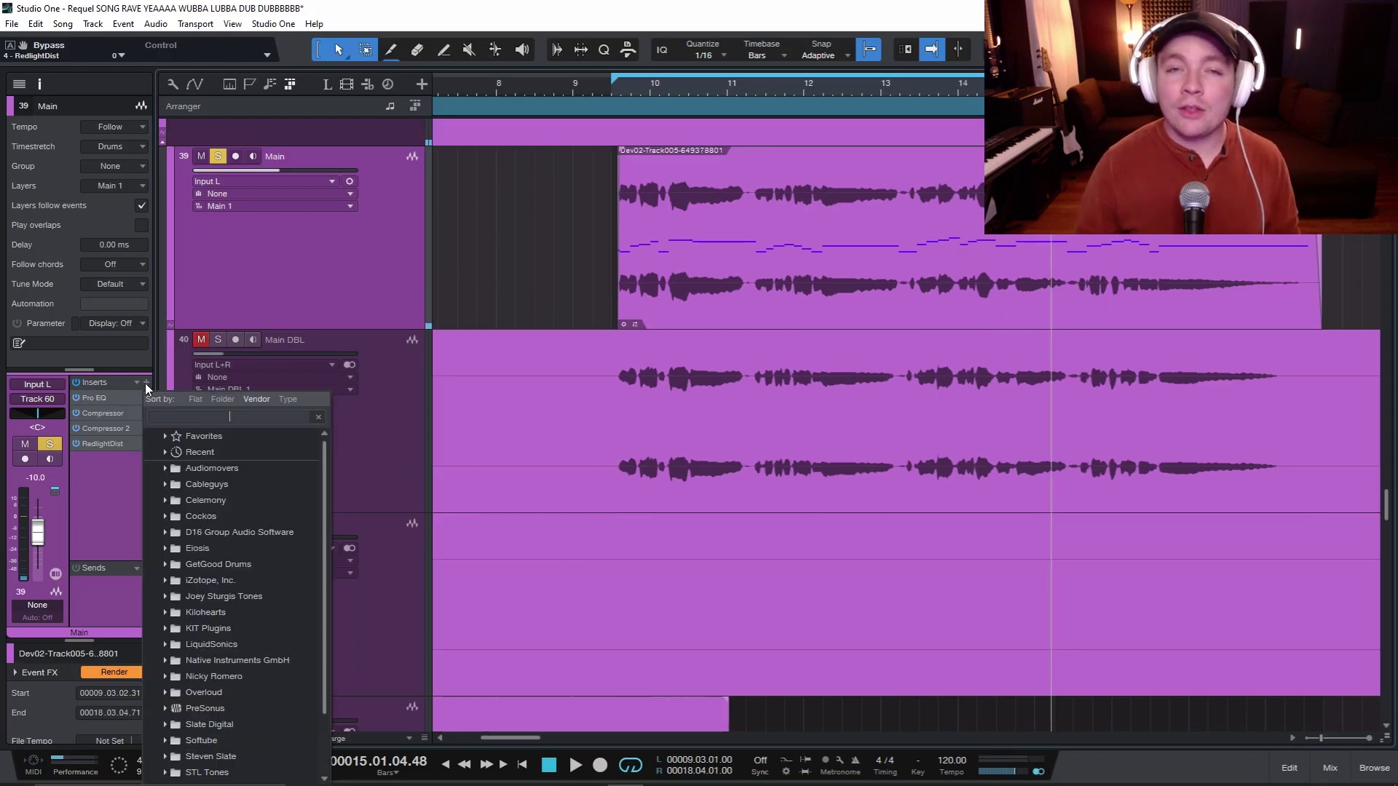
pyautogui.write('de-ess')
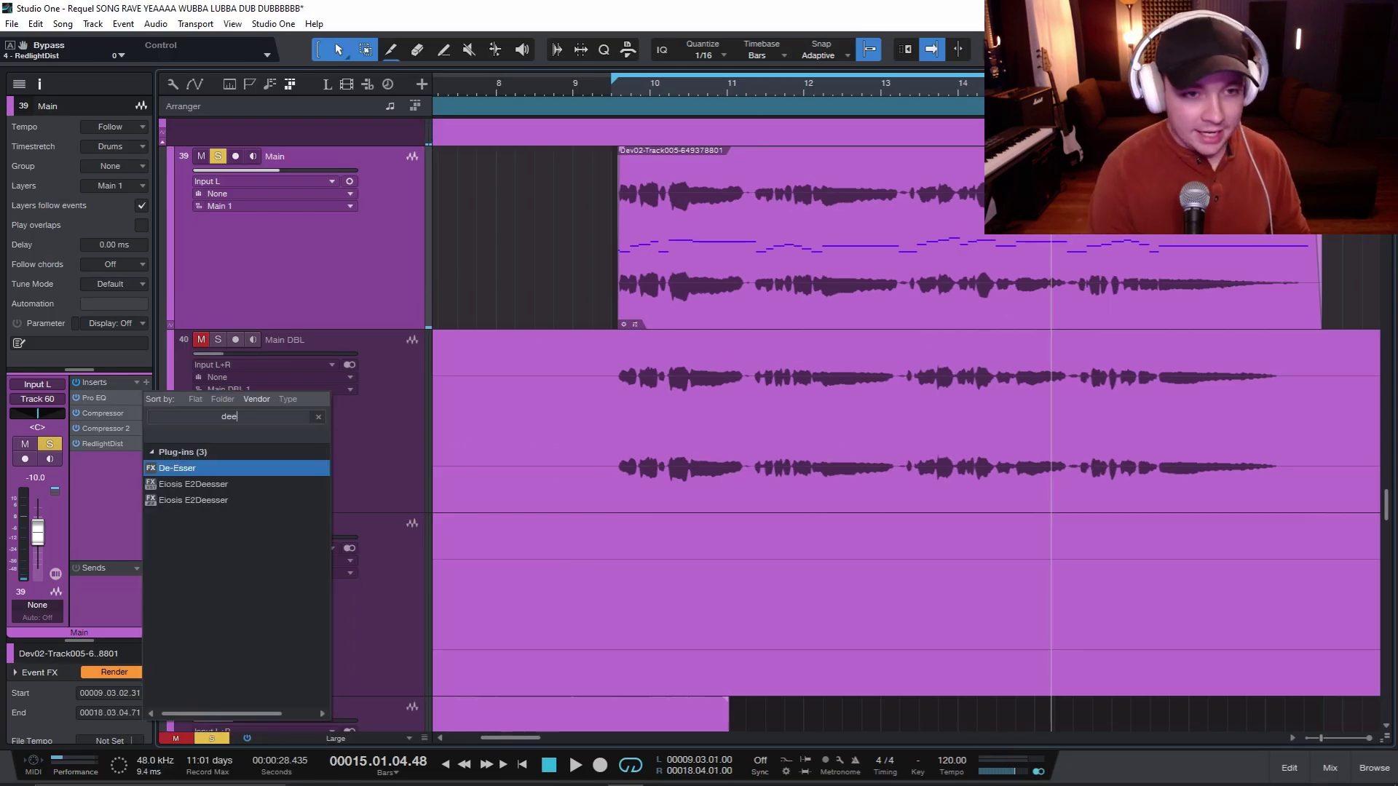
pyautogui.press('Return')
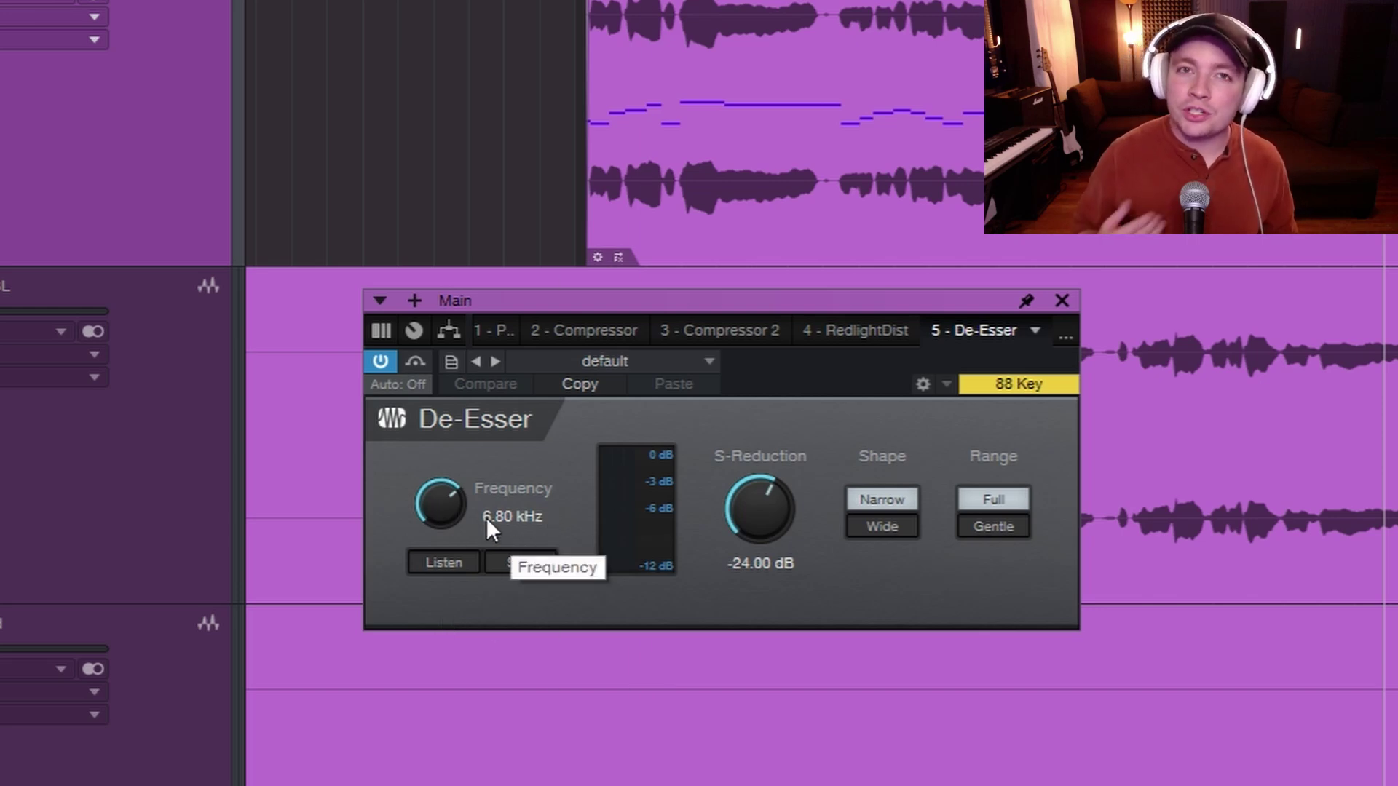
# Step: Audition the De-Esser at its default 6.80 kHz and -24 dB during playback, then close its window
pyautogui.press('space')
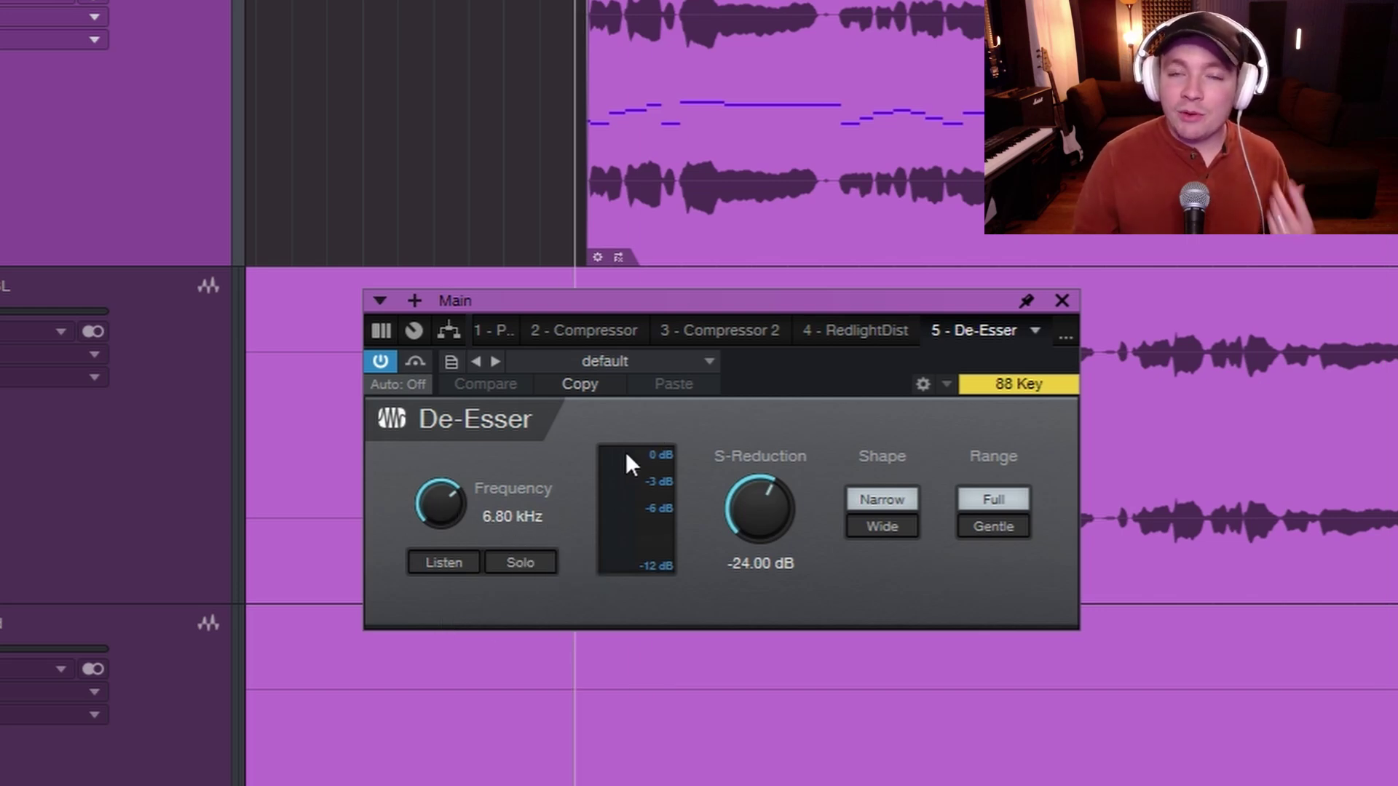
pyautogui.press('space')
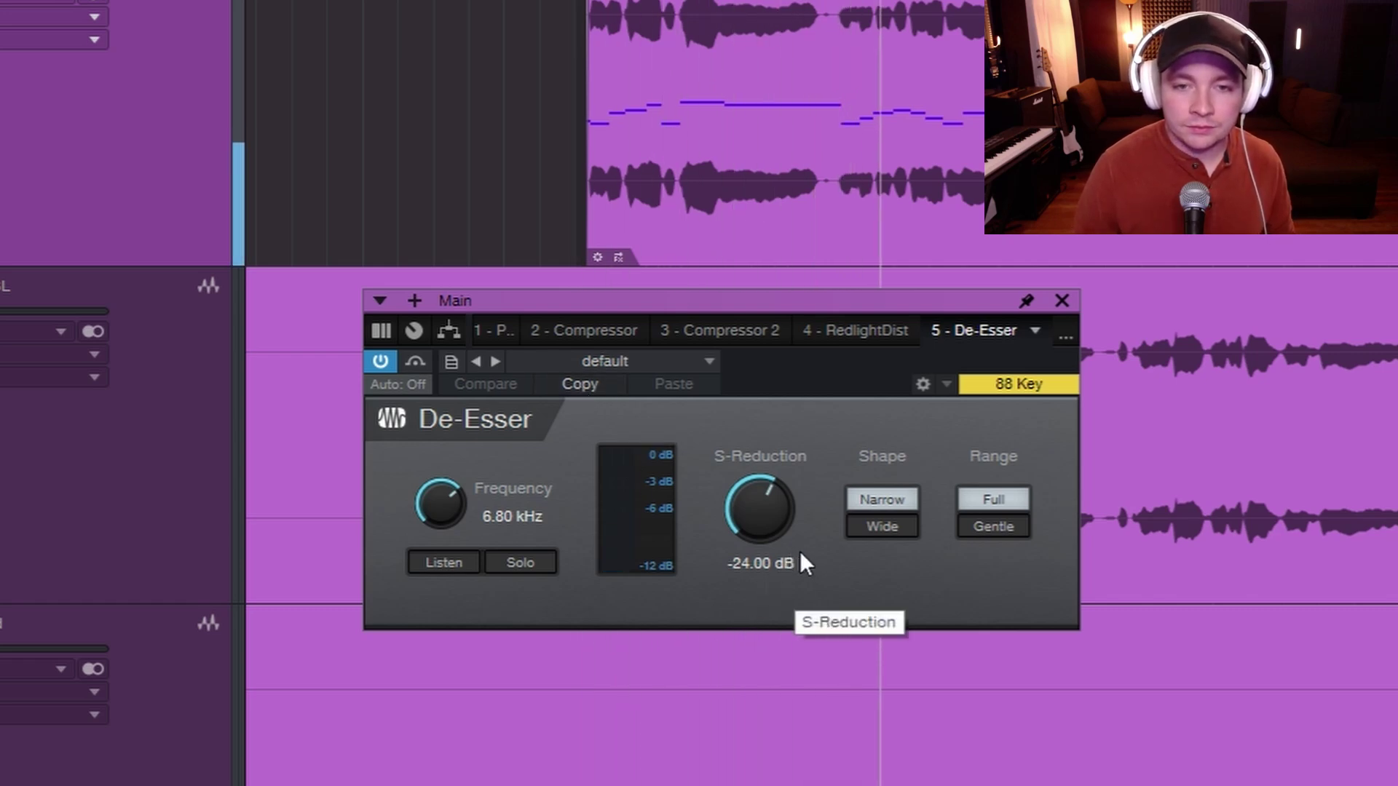
pyautogui.press('space')
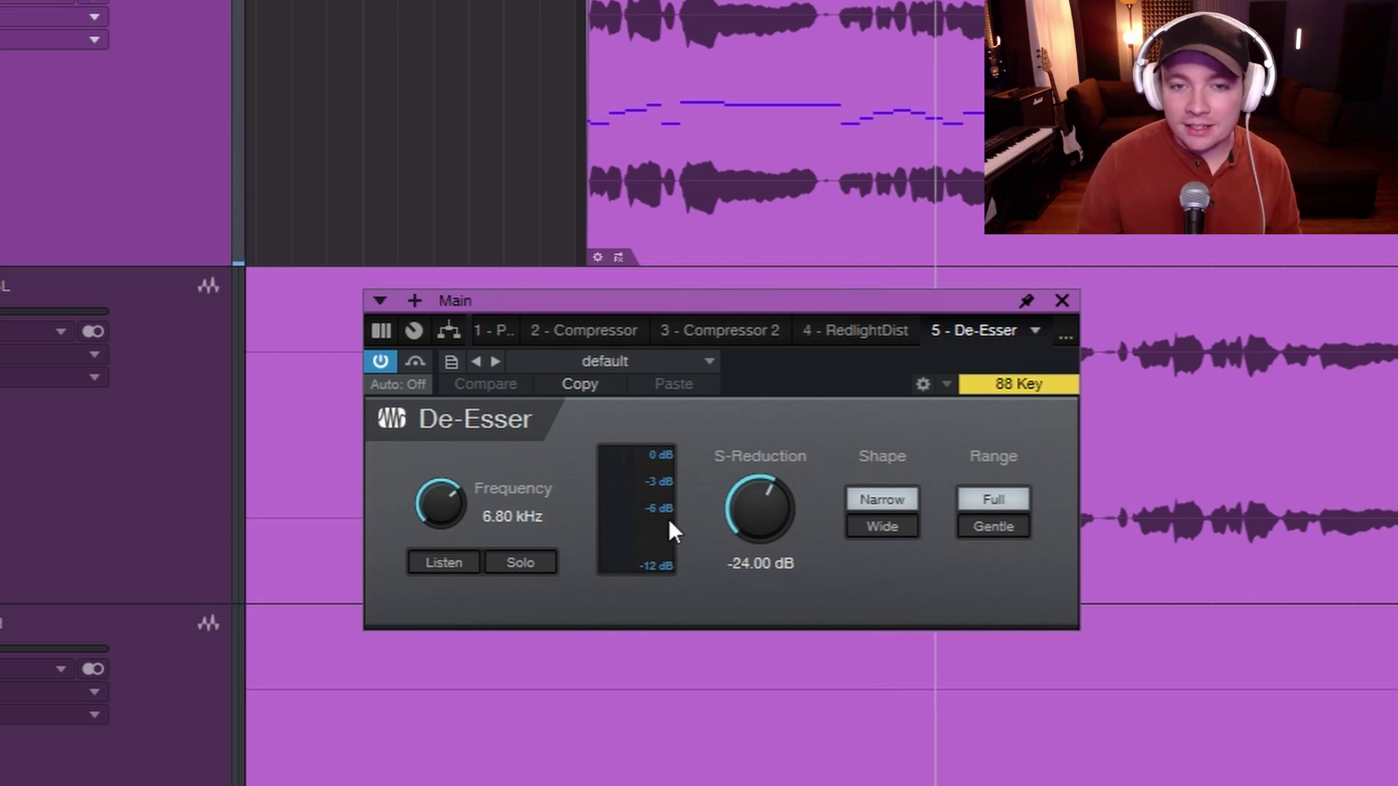
pyautogui.press('space')
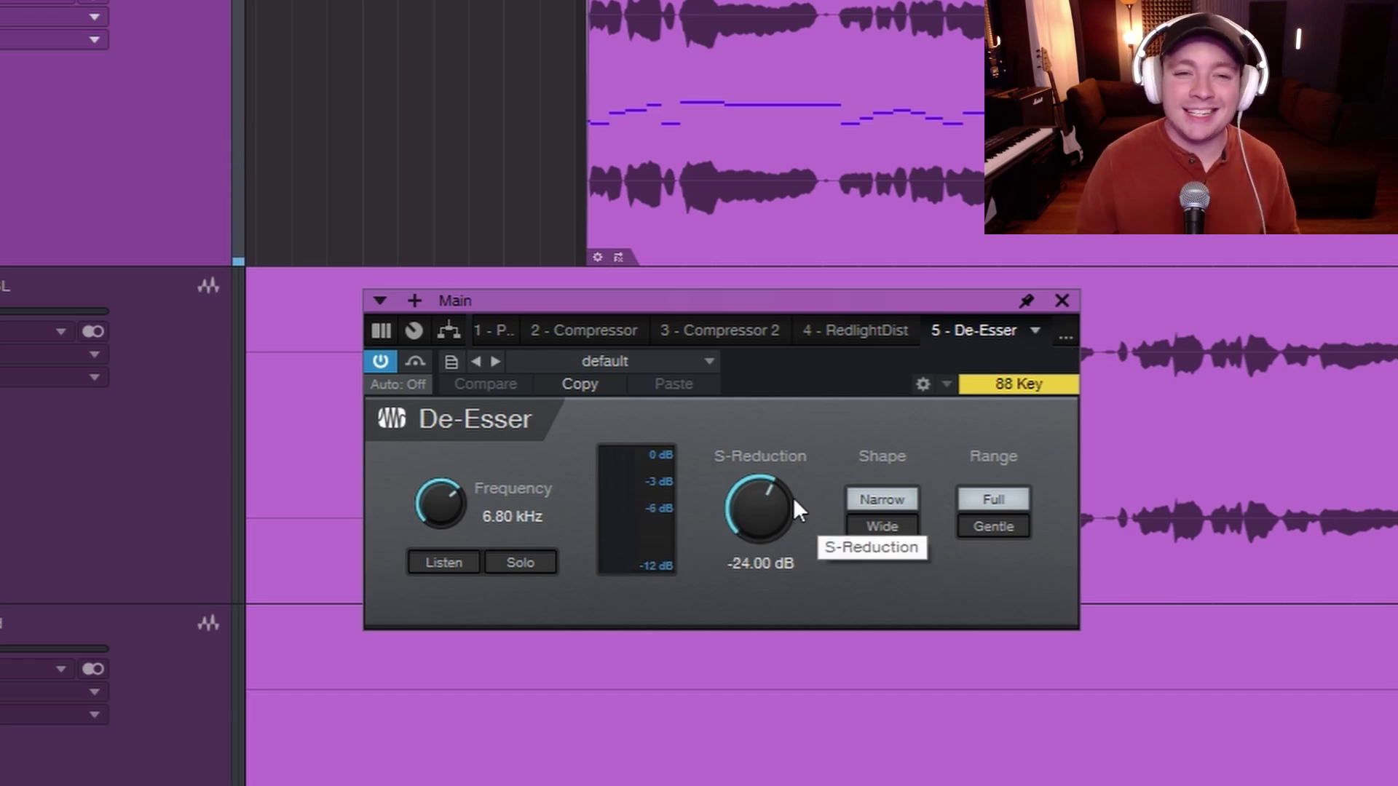
pyautogui.click(1062, 300)
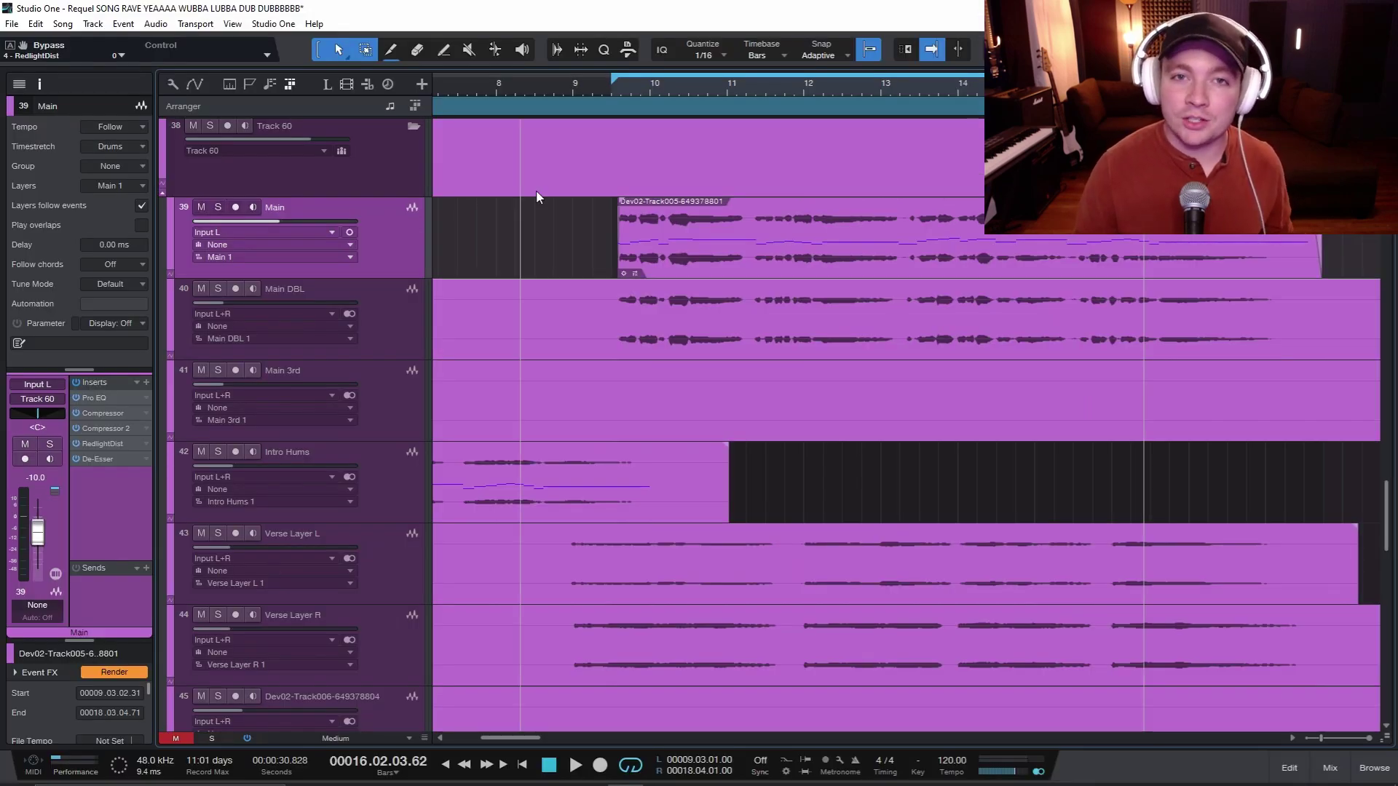
# Step: Play from bar 9 and bring Main's fader down to -10.3 dB
pyautogui.click(611, 93)
pyautogui.press('space')
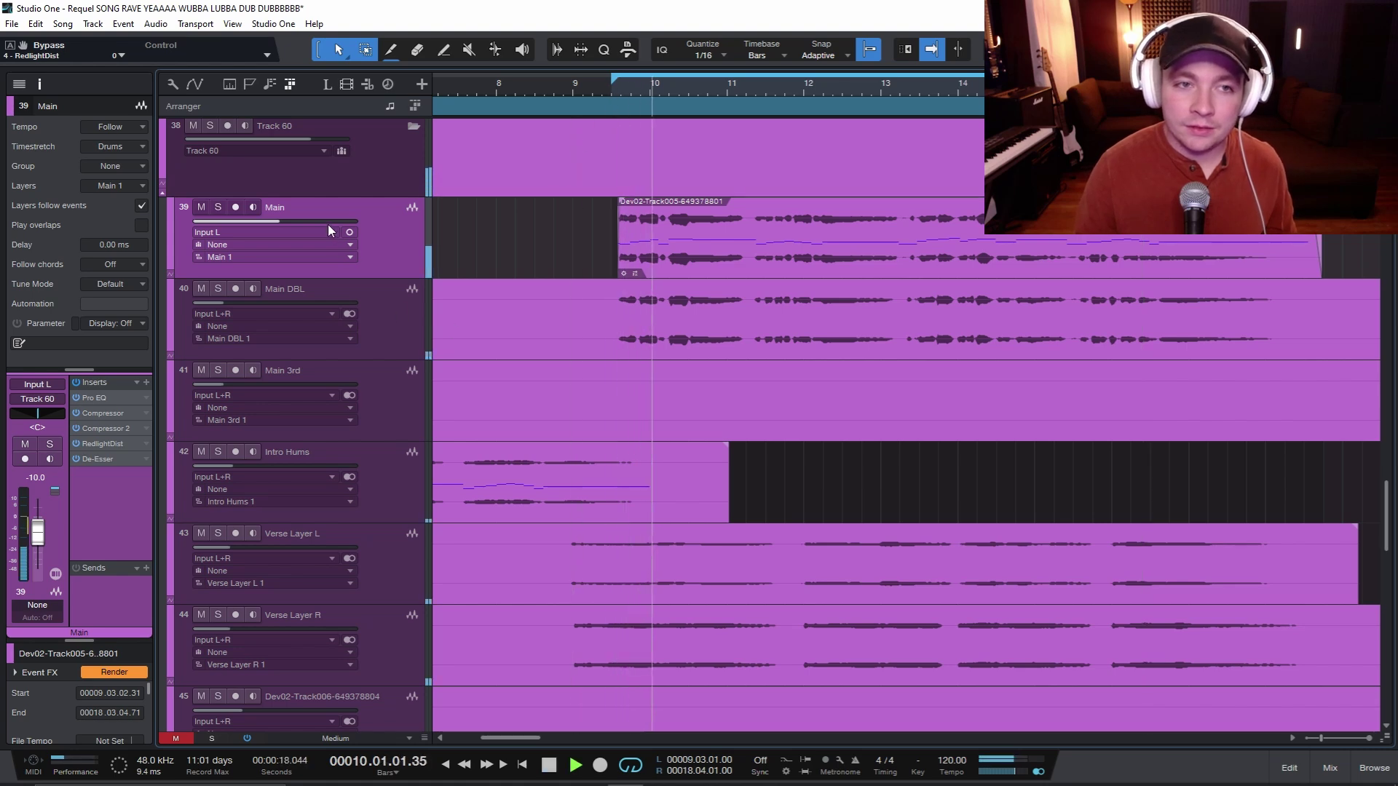
pyautogui.scroll(1, 326, 221)
pyautogui.scroll(1, 329, 196)
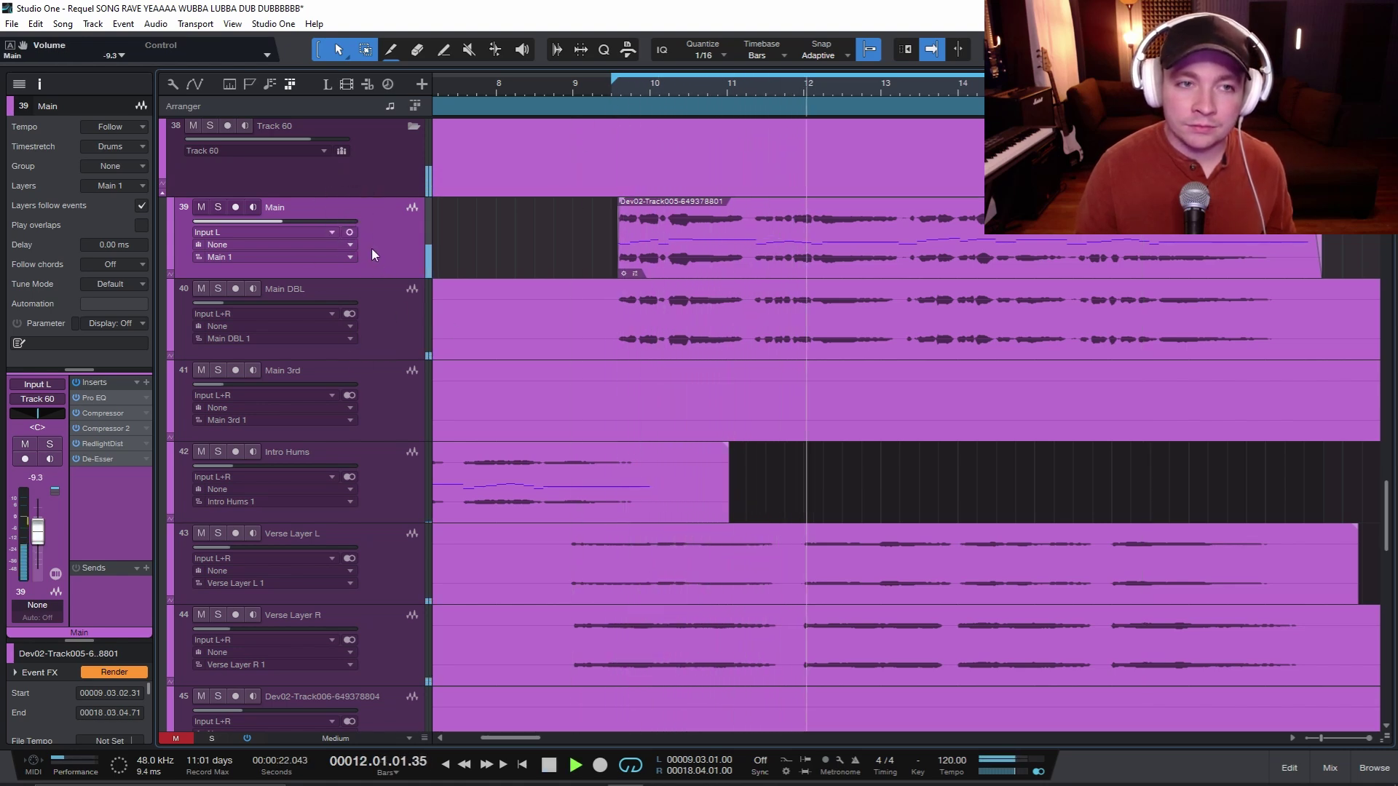
pyautogui.scroll(-3, 323, 217)
# Step: In the console, select vocal channels 40–53 and copy Main's five-plugin insert chain onto them
pyautogui.click(318, 288)
pyautogui.press('F3')
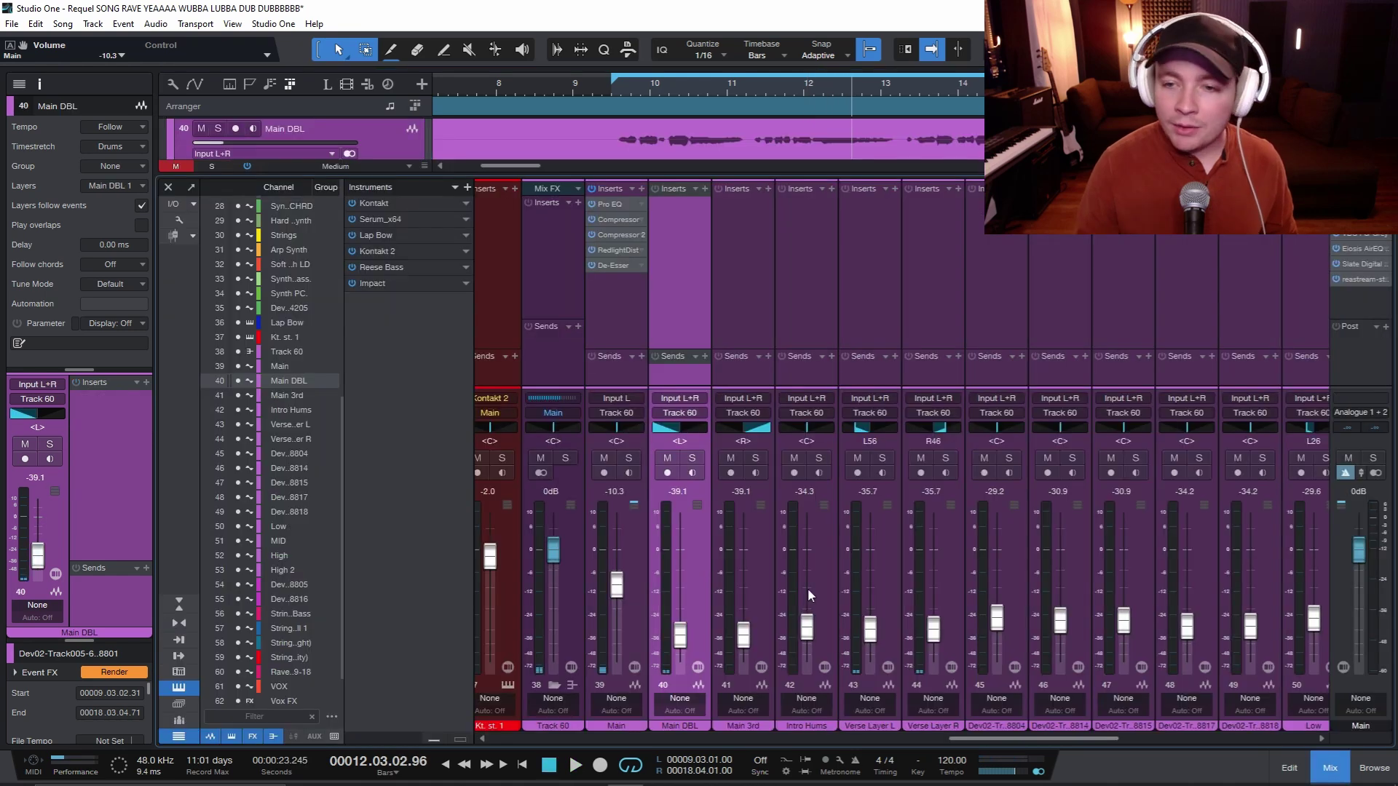
pyautogui.moveTo(980, 739); pyautogui.dragTo(1081, 741)
pyautogui.keyDown('shift'); pyautogui.click(1139, 596); pyautogui.keyUp('shift')
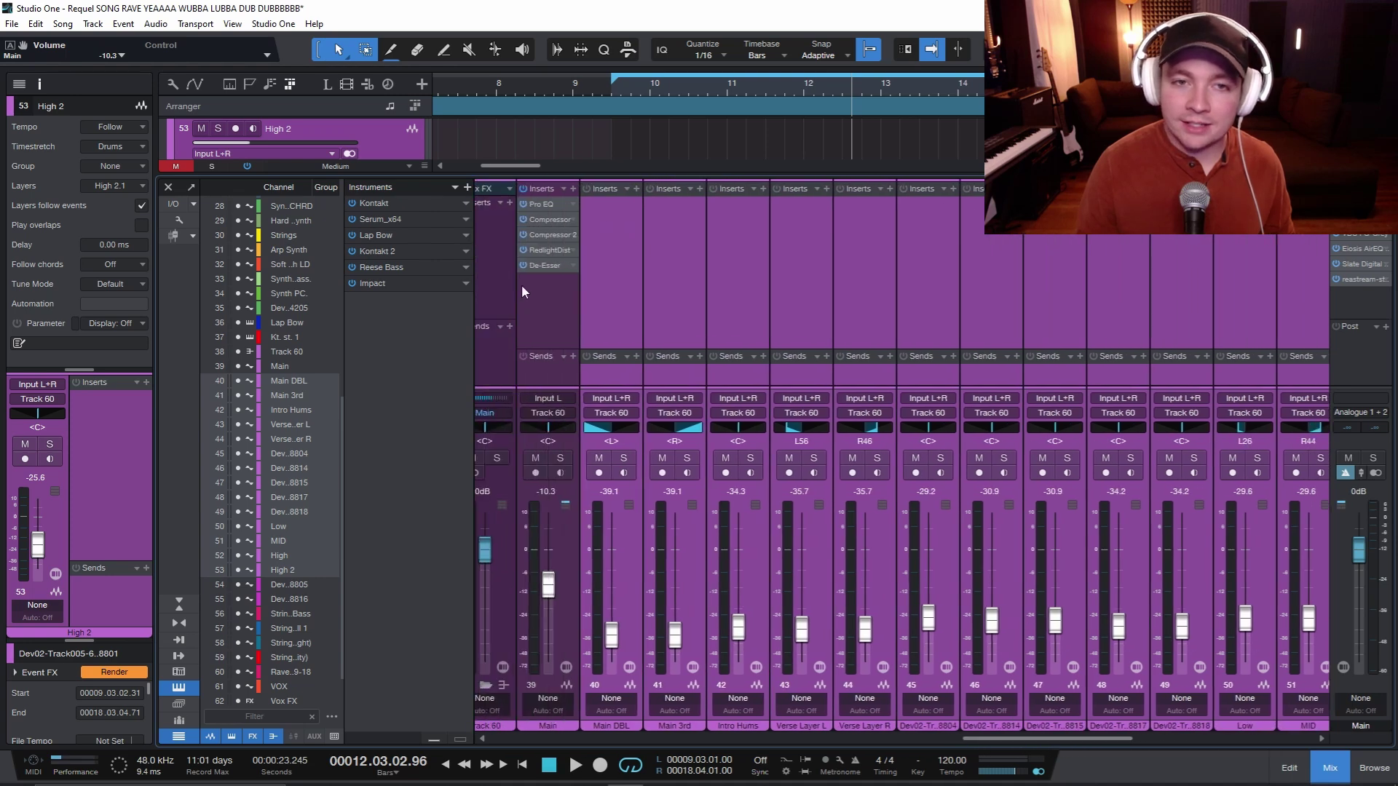
pyautogui.click(1098, 697)
pyautogui.hotkey('ctrl', 'z')
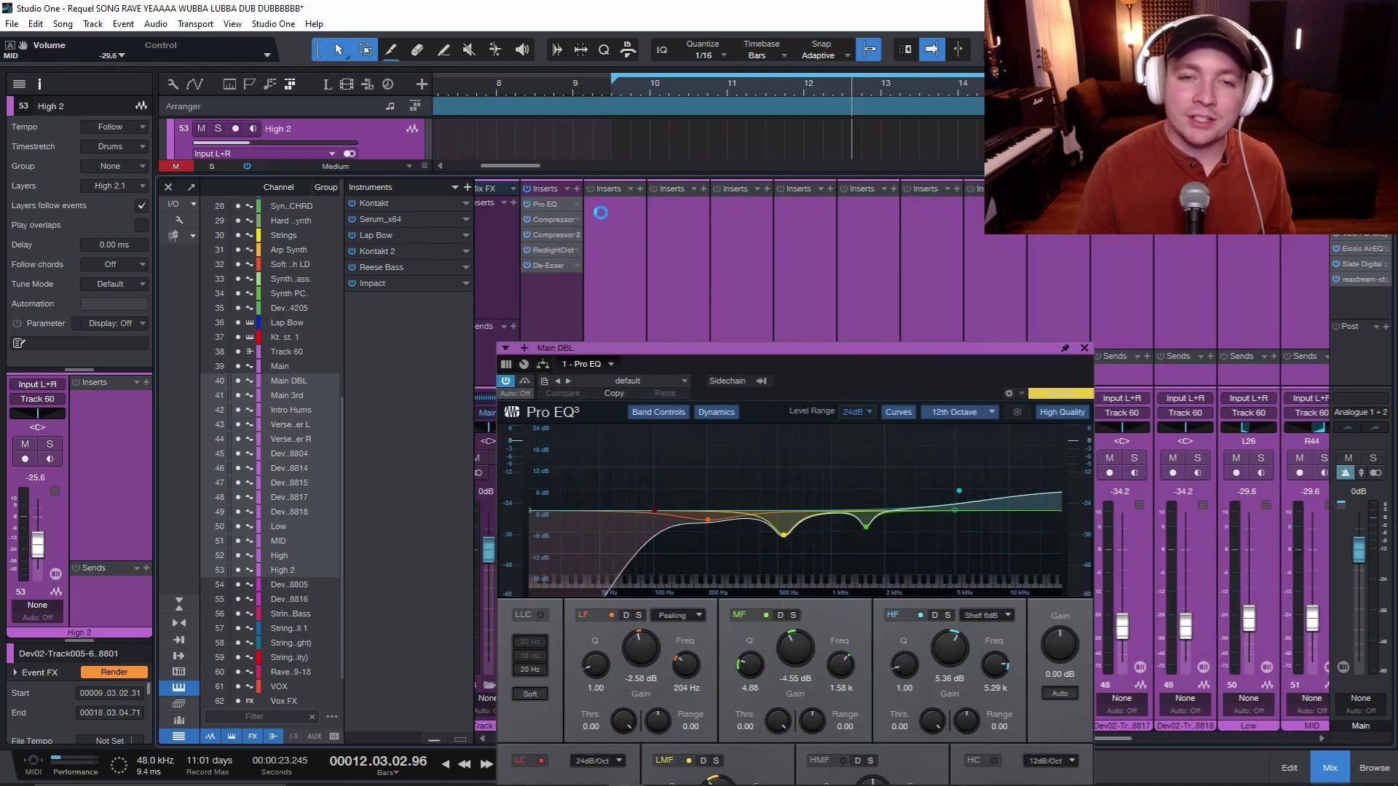
pyautogui.moveTo(551, 224); pyautogui.dragTo(609, 271)
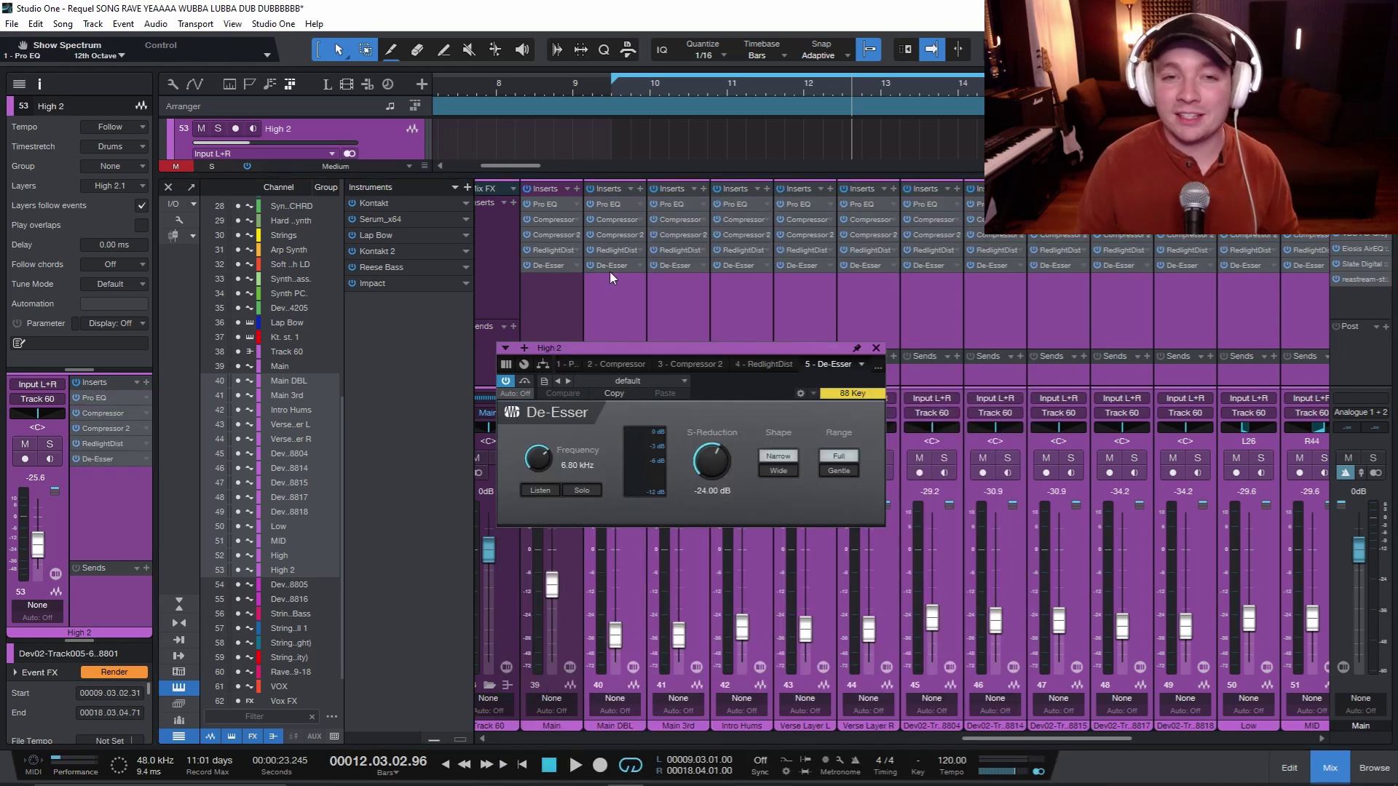
pyautogui.click(876, 348)
# Step: Return to the arrangement, play from bar 9 and solo the selected vocal tracks
pyautogui.press('F3')
pyautogui.press('space')
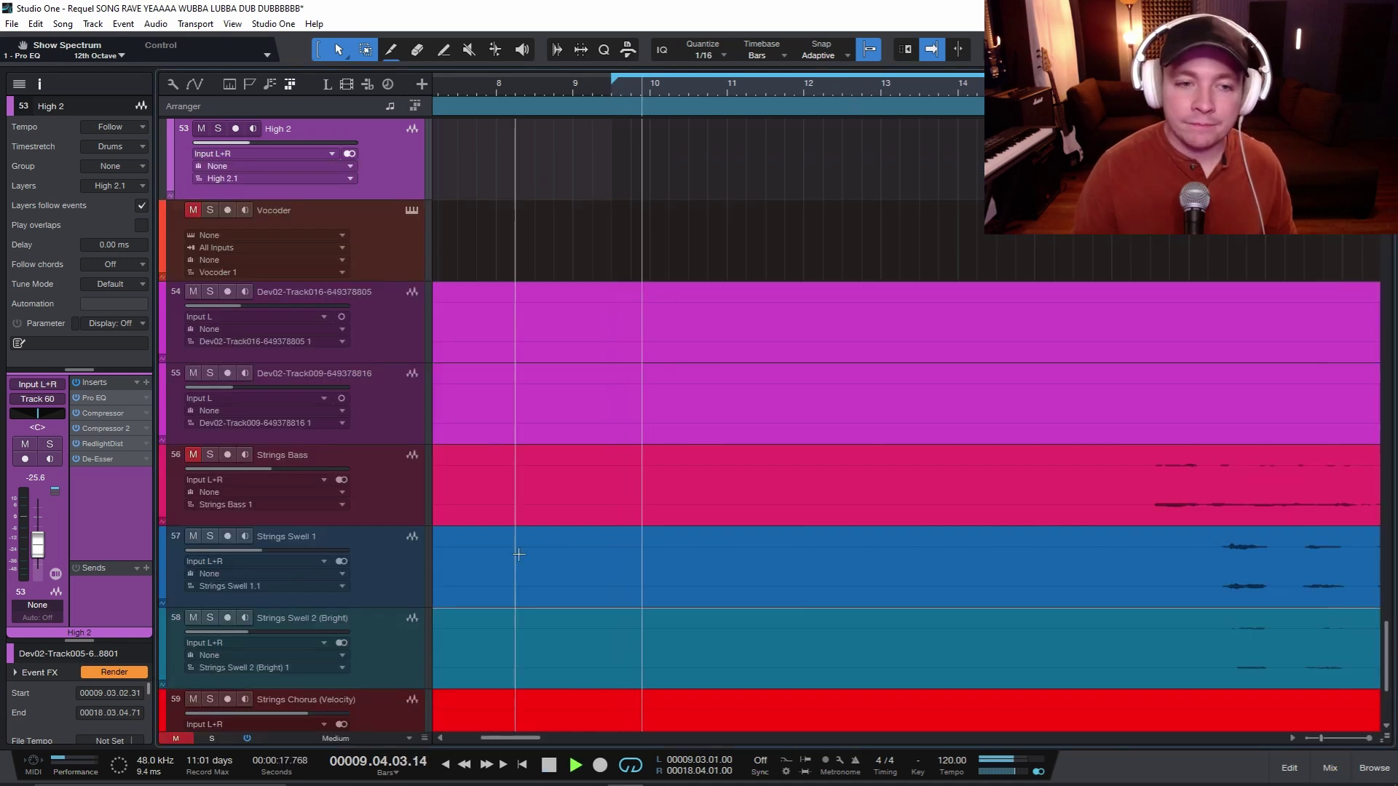
pyautogui.scroll(2, 556, 534)
pyautogui.scroll(8, 555, 524)
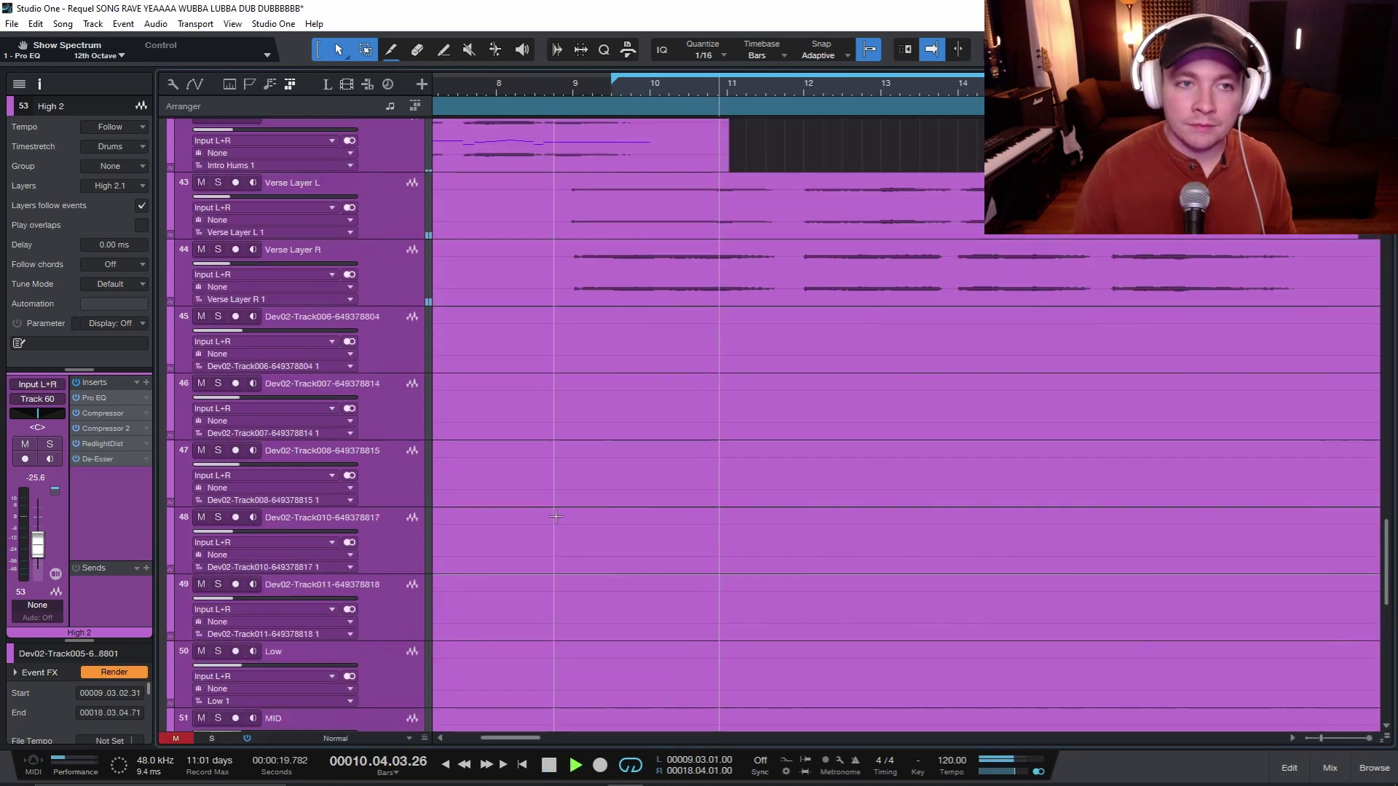
pyautogui.scroll(4, 556, 516)
pyautogui.scroll(1, 409, 326)
pyautogui.keyDown('shift'); pyautogui.click(210, 175); pyautogui.keyUp('shift')
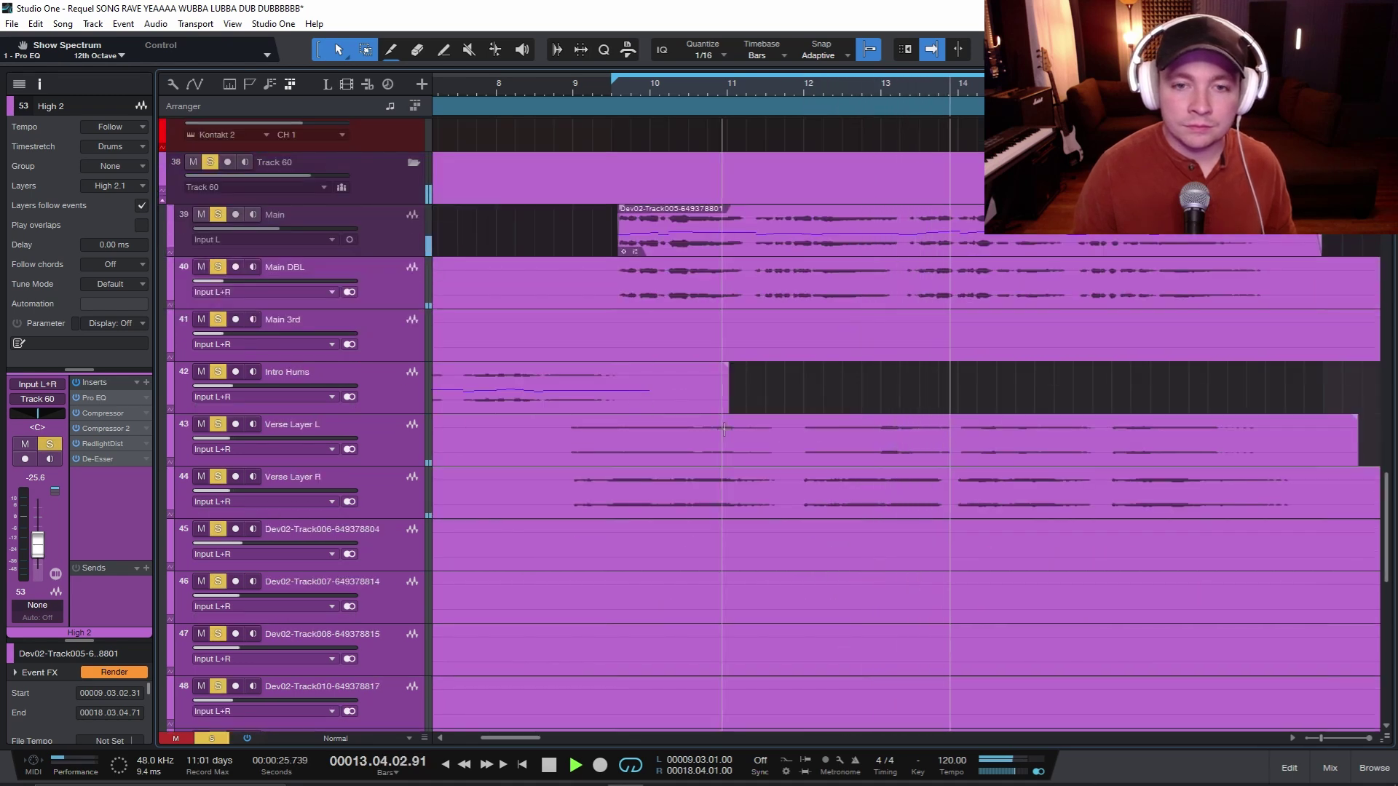
# Step: Select the Main vocal track, then the vocal folder track now named Vocals
pyautogui.scroll(-2, 723, 430)
pyautogui.scroll(-1, 721, 426)
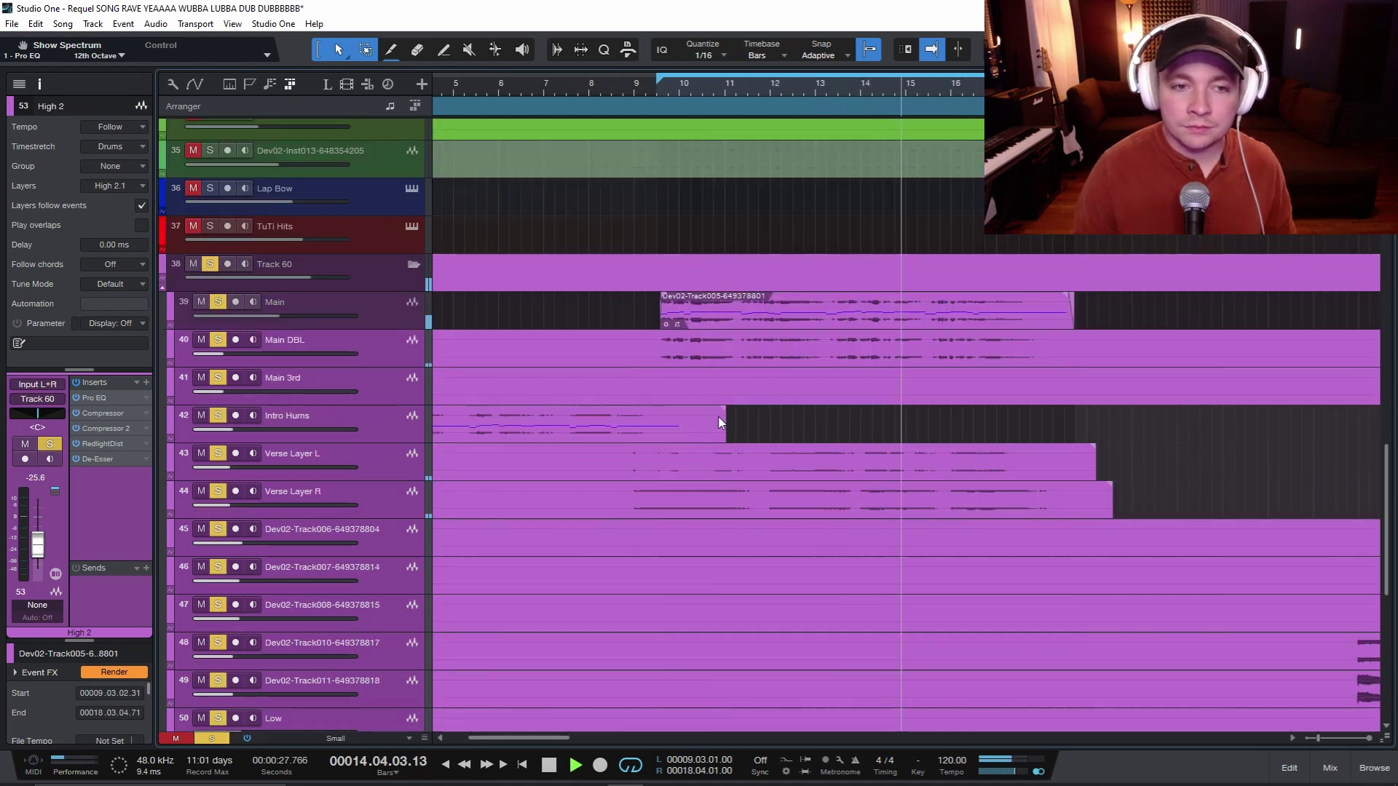
pyautogui.click(361, 313)
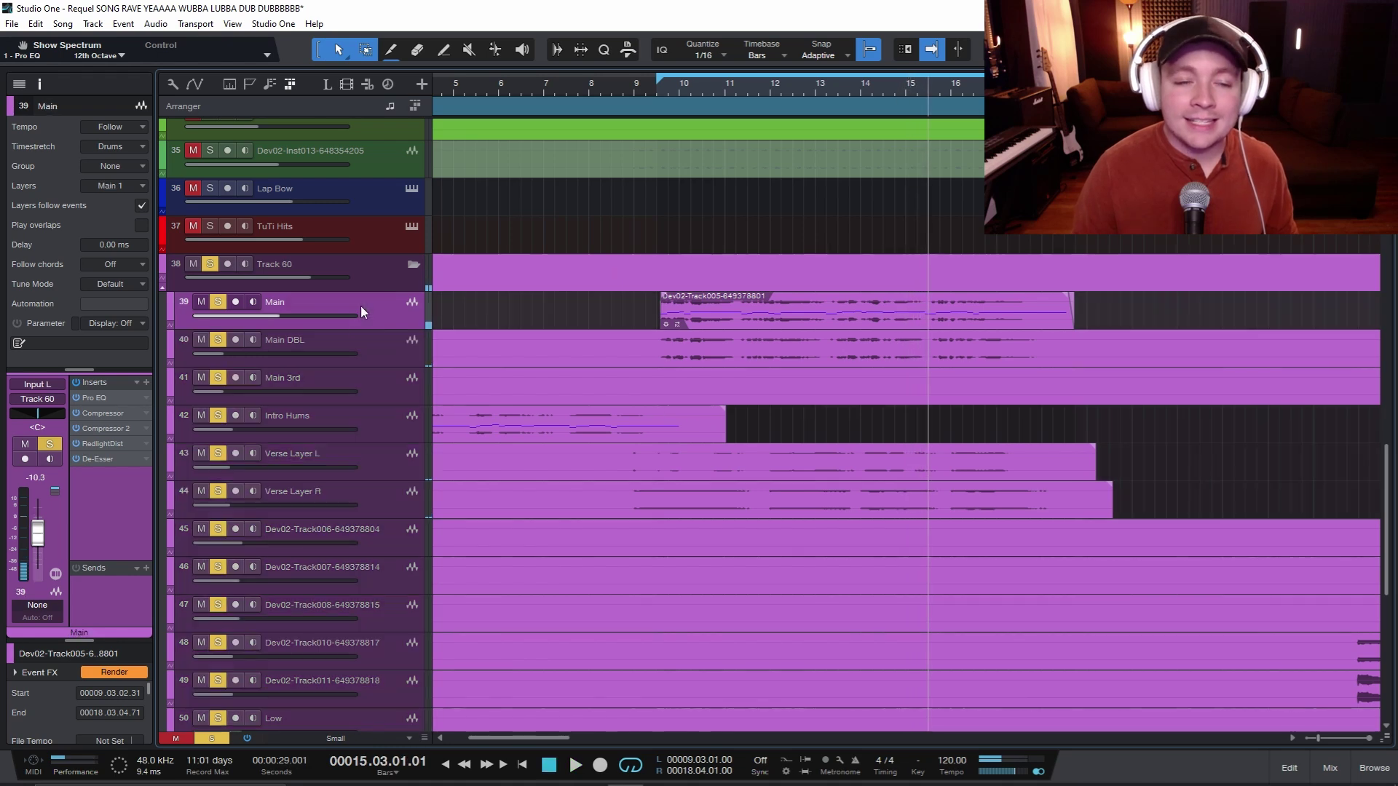
pyautogui.press('Up')
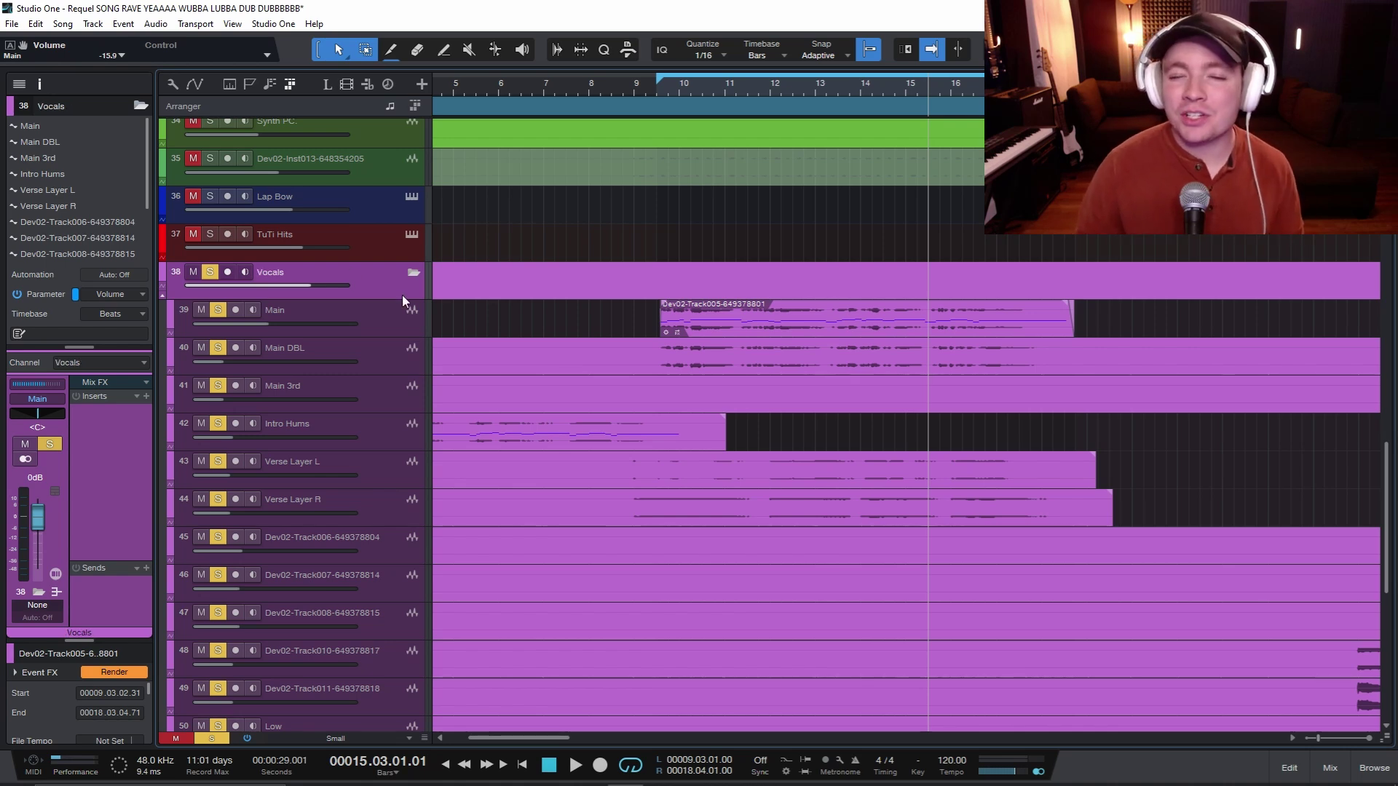
pyautogui.click(393, 321)
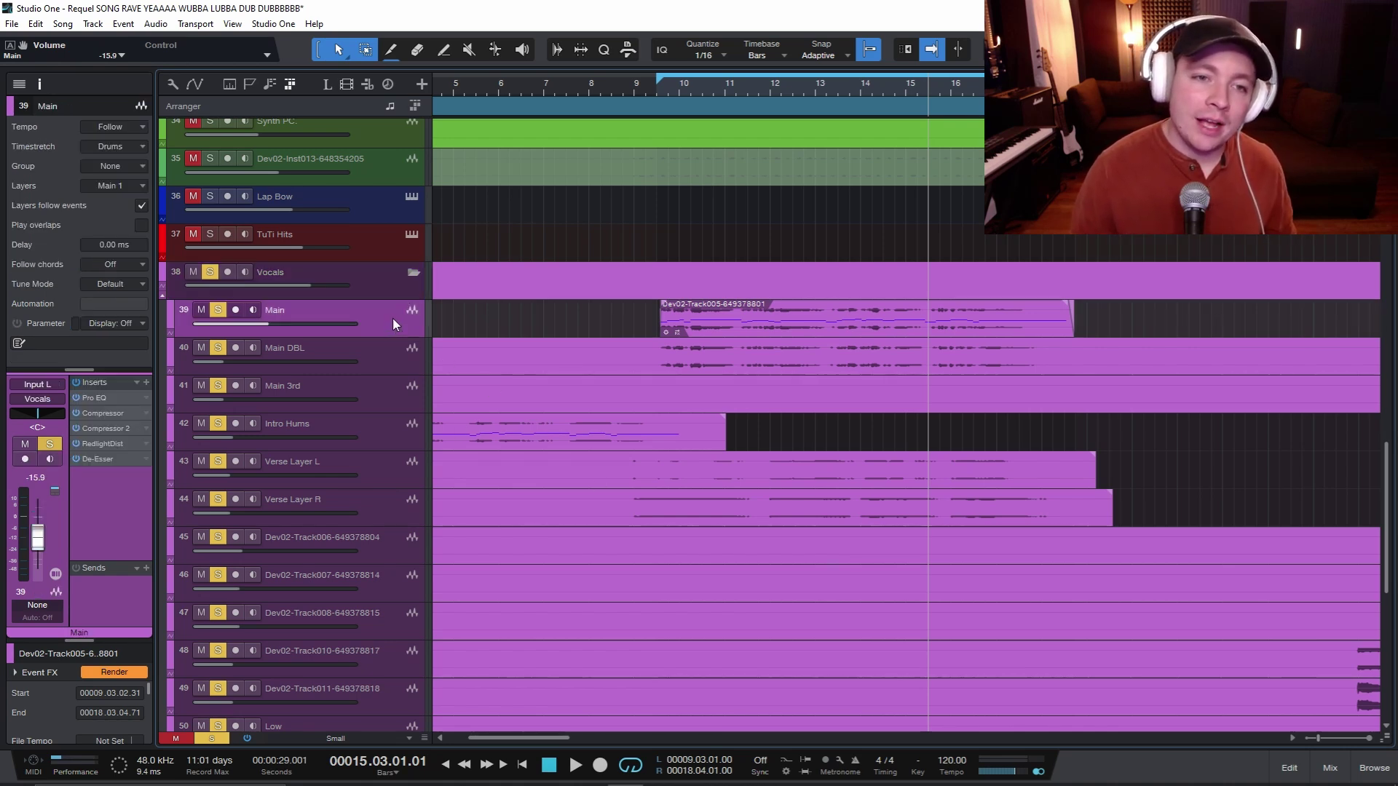
pyautogui.scroll(-5, 487, 478)
pyautogui.scroll(2, 476, 502)
pyautogui.click(377, 180)
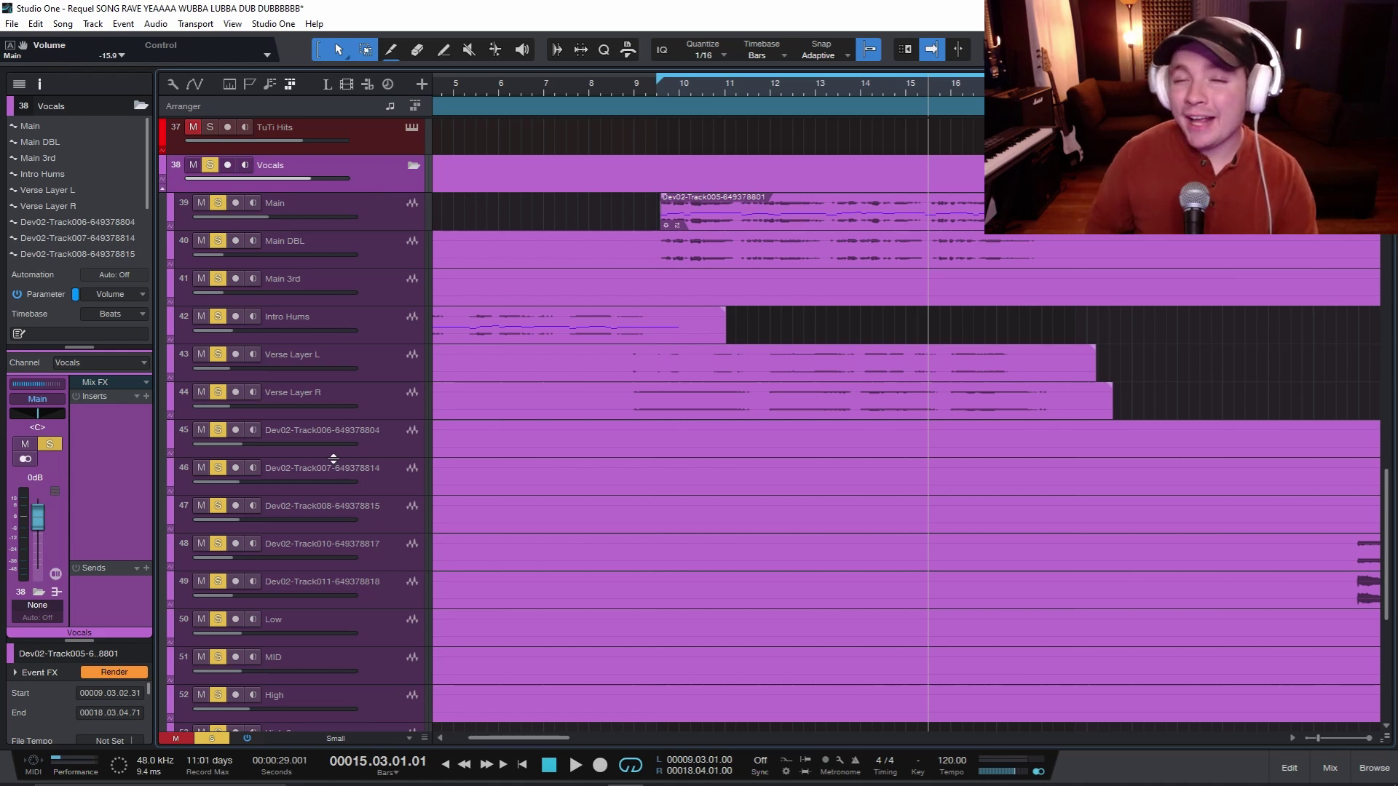
# Step: Add a Vocals send to a new FX 1 channel and load Room Reverb (L. Hall, 3.00 s) on it
pyautogui.click(146, 568)
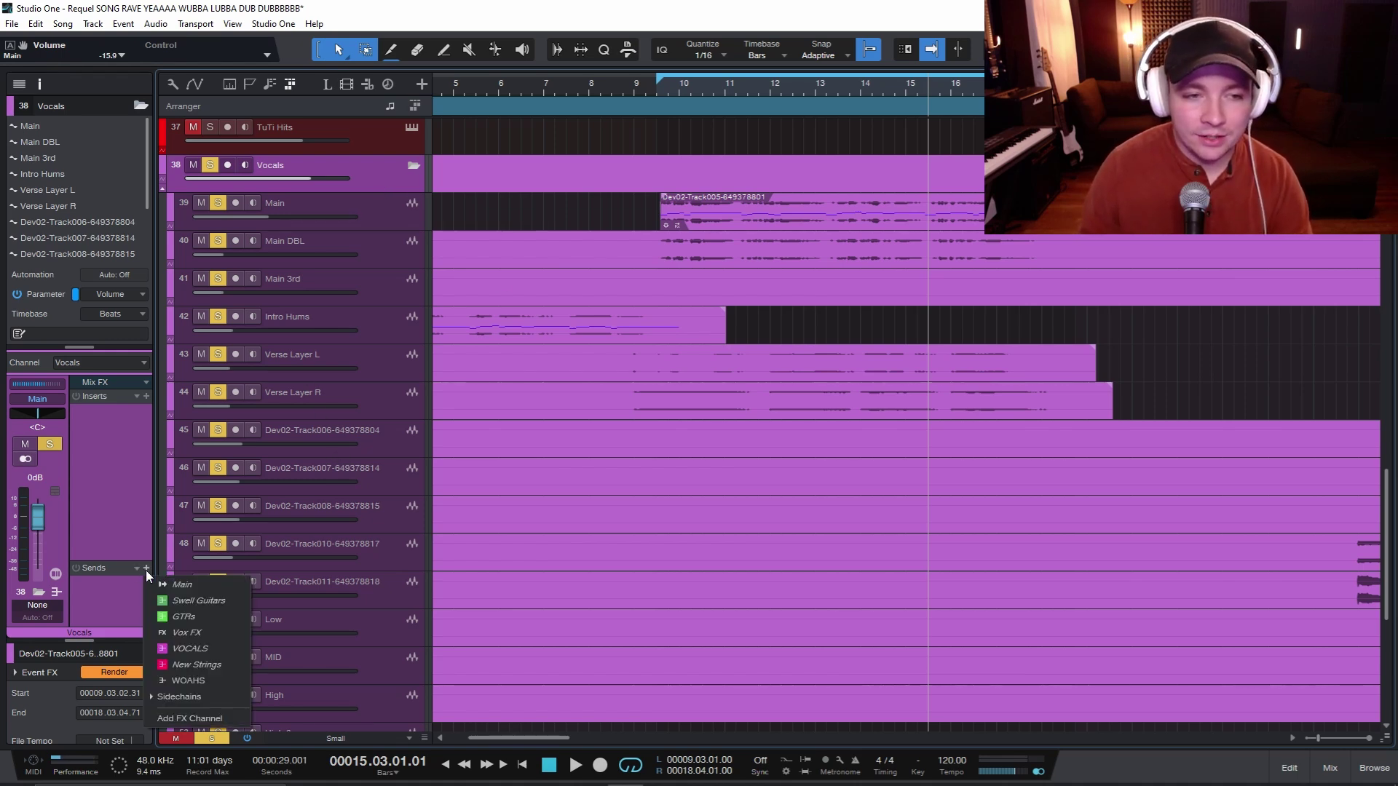
pyautogui.click(182, 718)
pyautogui.press('F3')
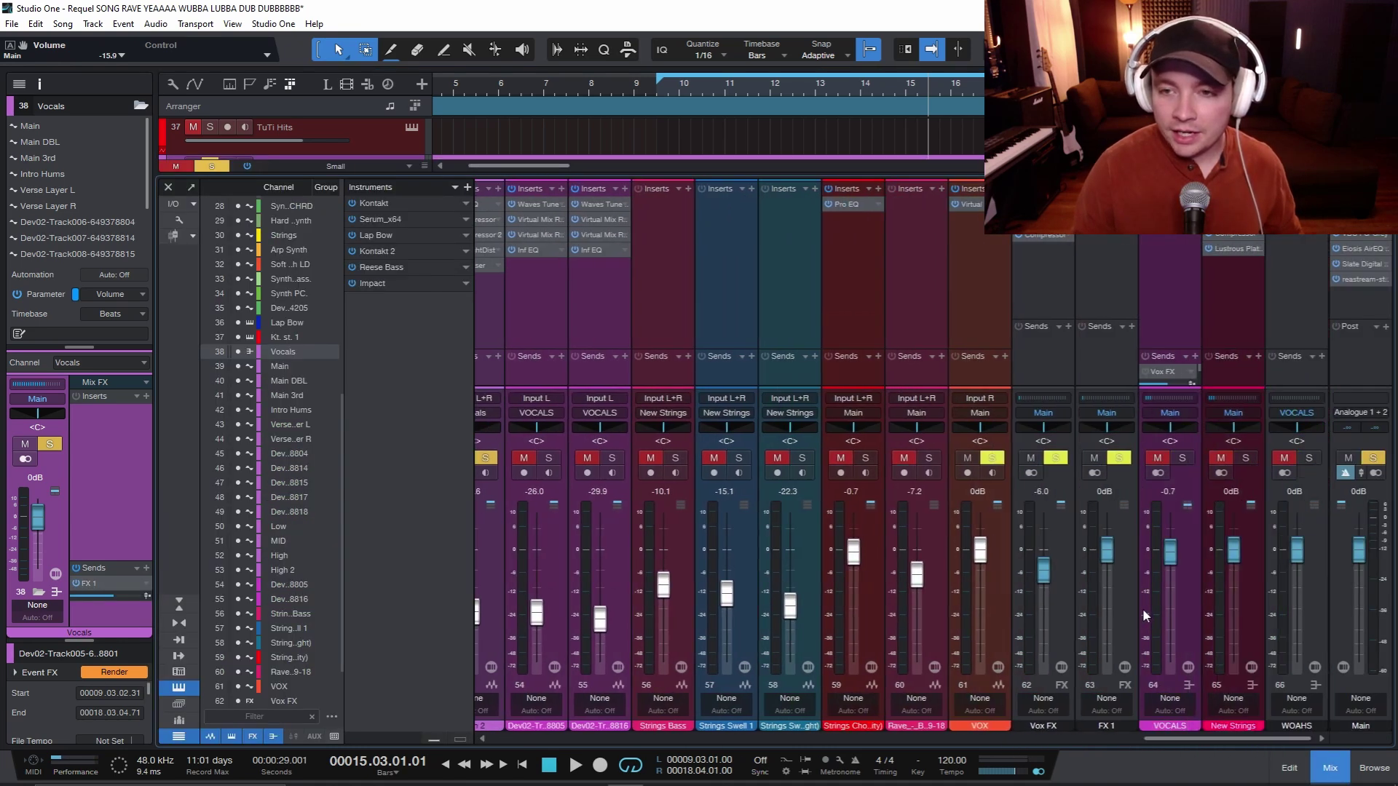
pyautogui.click(1125, 593)
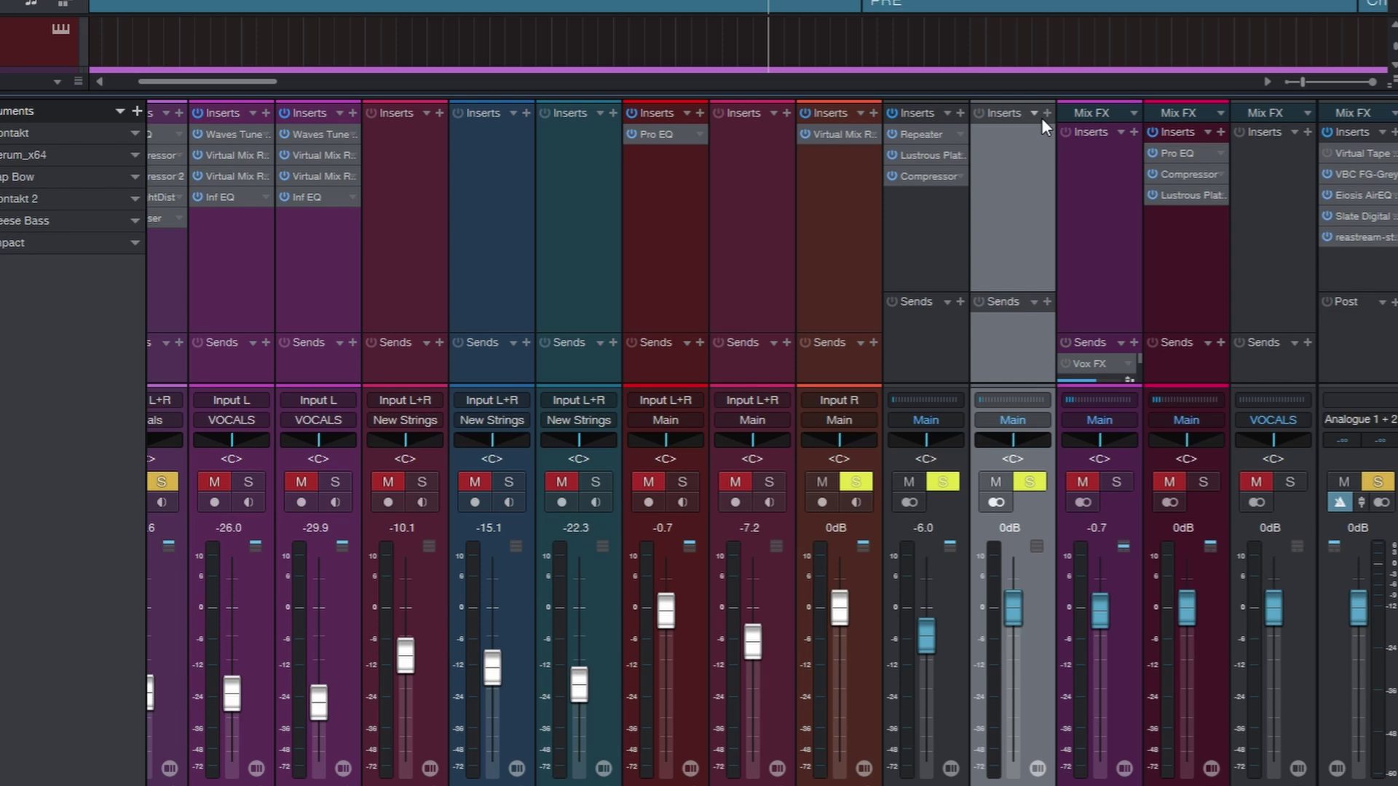
pyautogui.click(1132, 191)
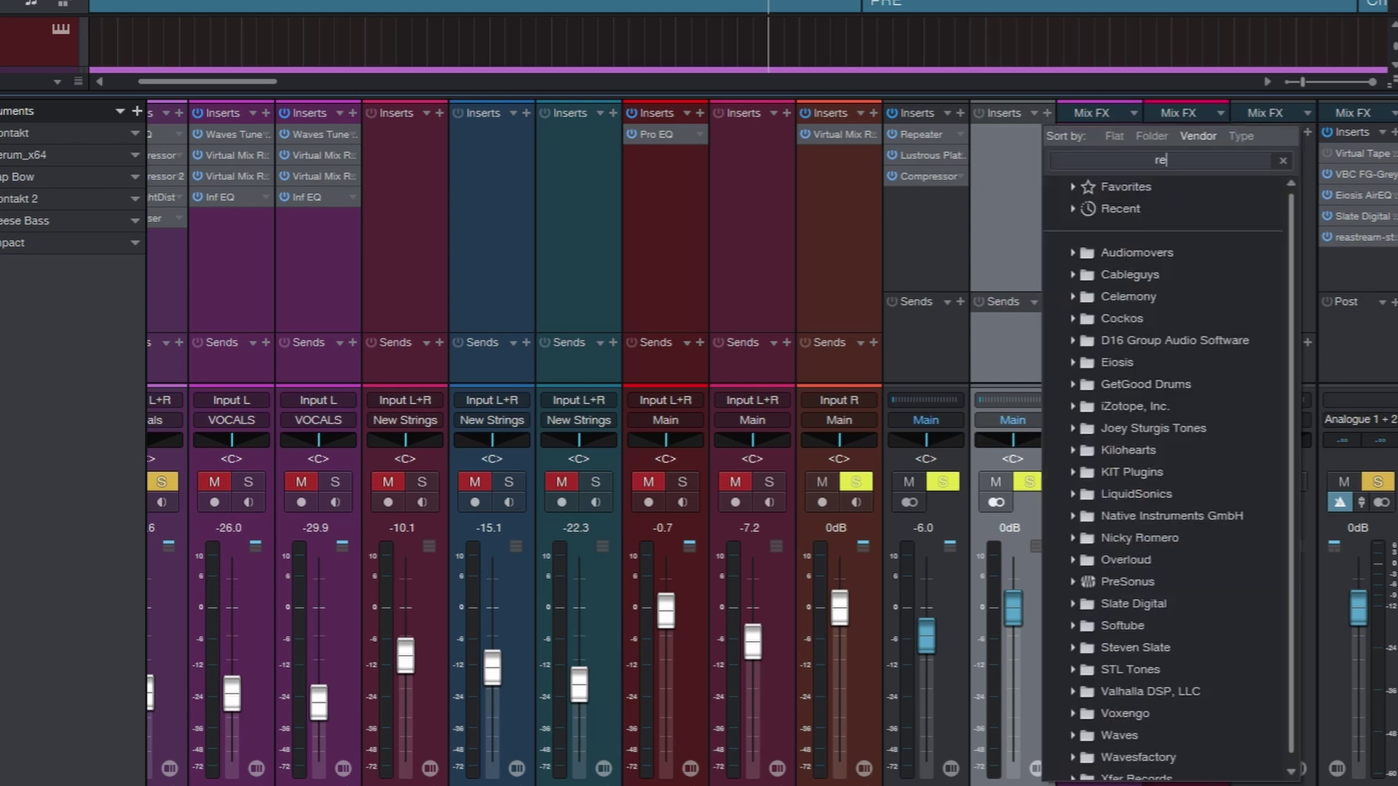
pyautogui.write('reverb')
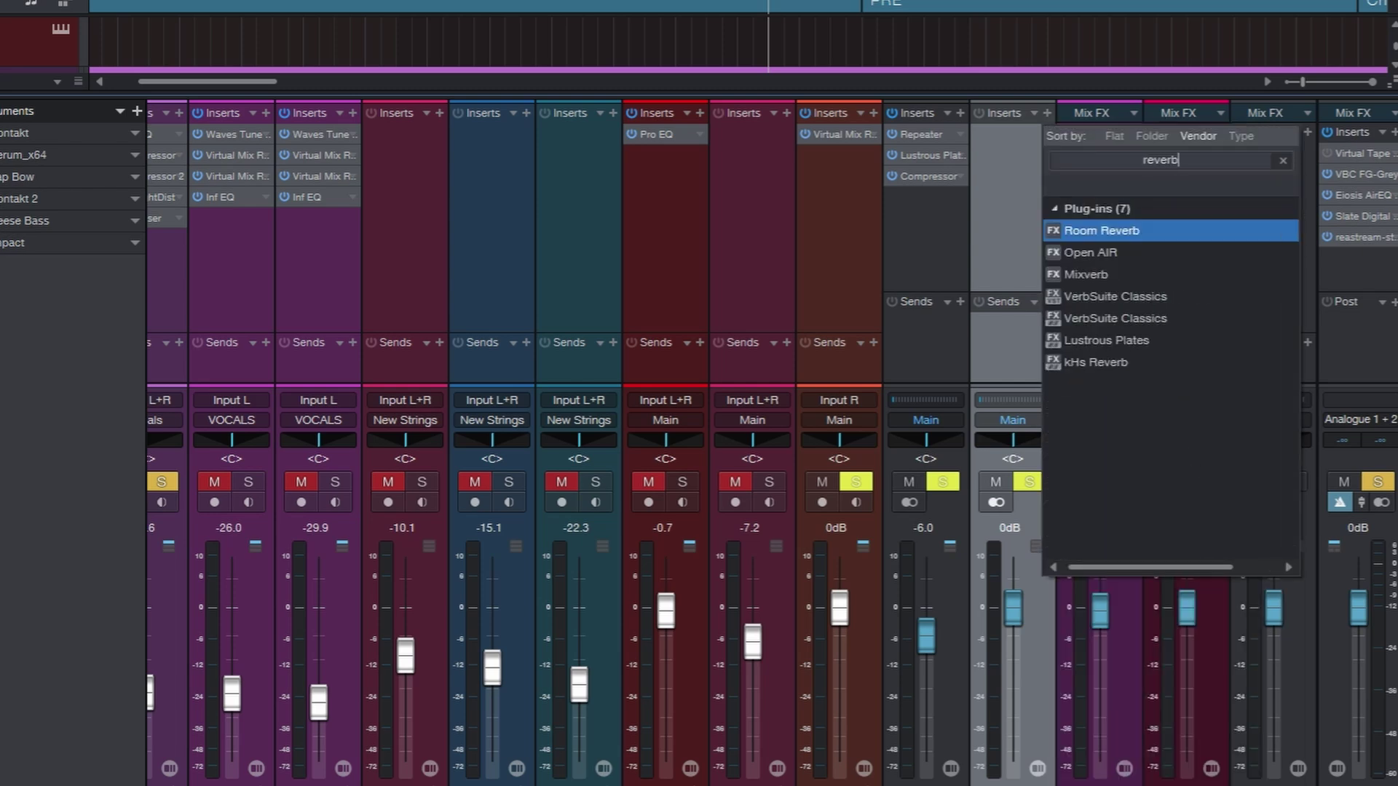
pyautogui.doubleClick(1059, 233)
# Step: Insert Analog Delay ahead of the reverb on FX 1 and cut Room Reverb's mix to 51%
pyautogui.write('d')
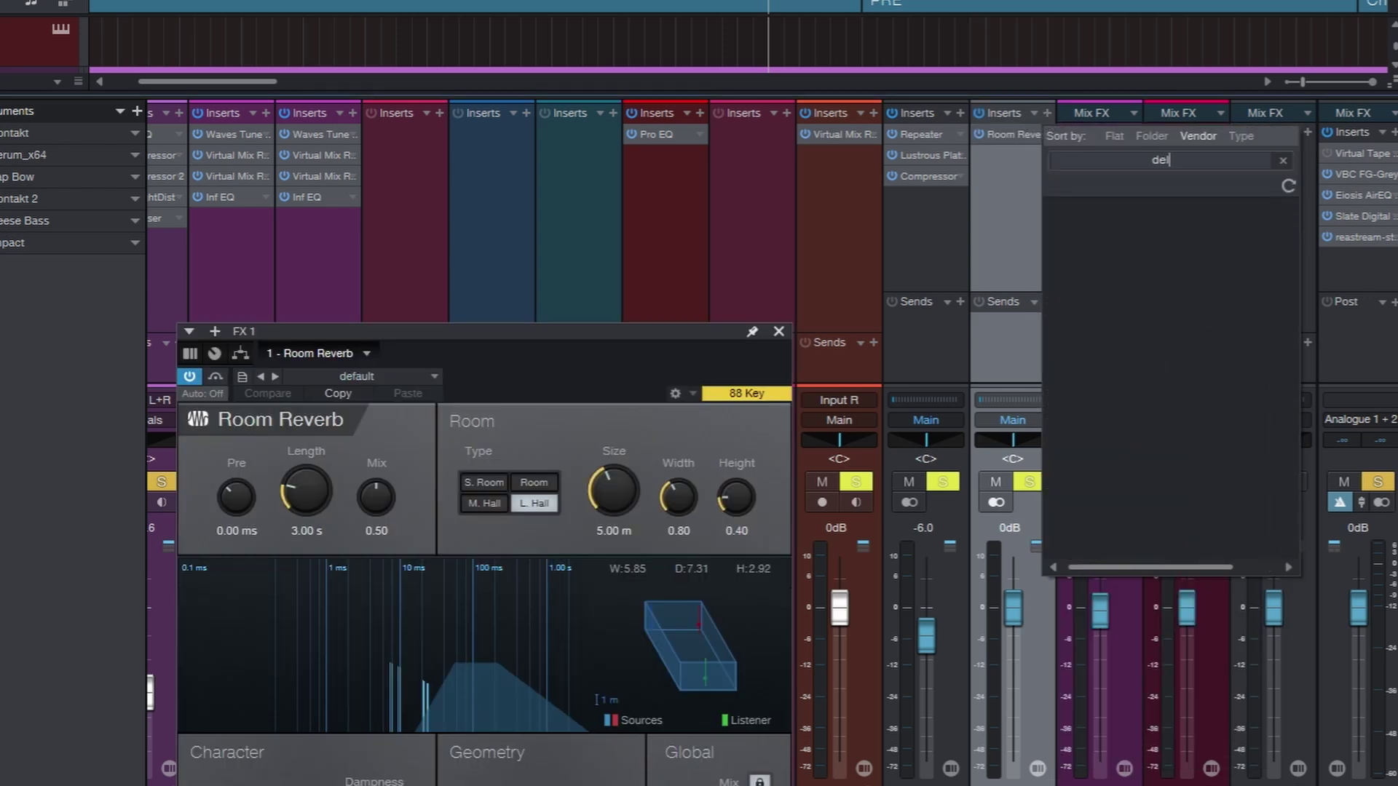
pyautogui.write('el')
pyautogui.doubleClick(1125, 232)
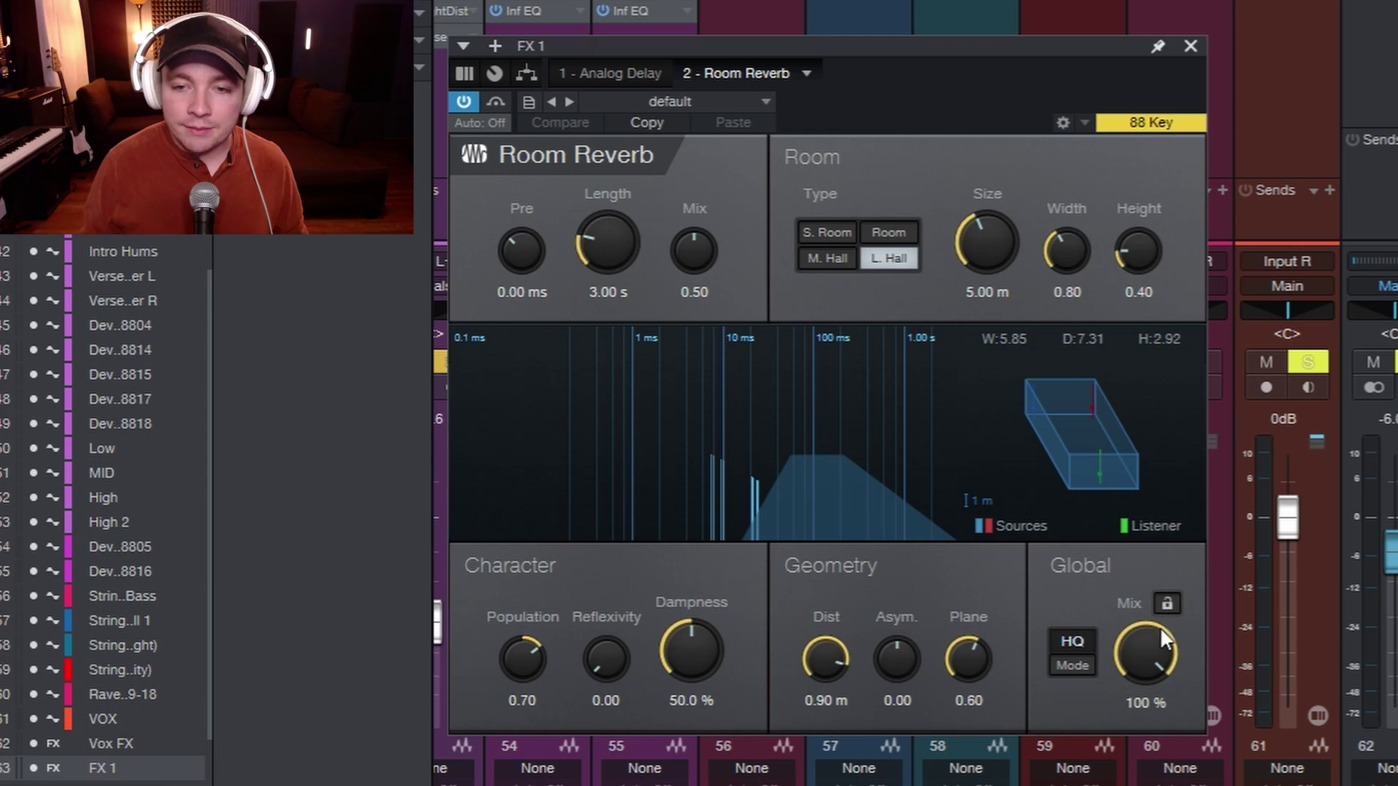
pyautogui.moveTo(1161, 633); pyautogui.dragTo(1143, 761)
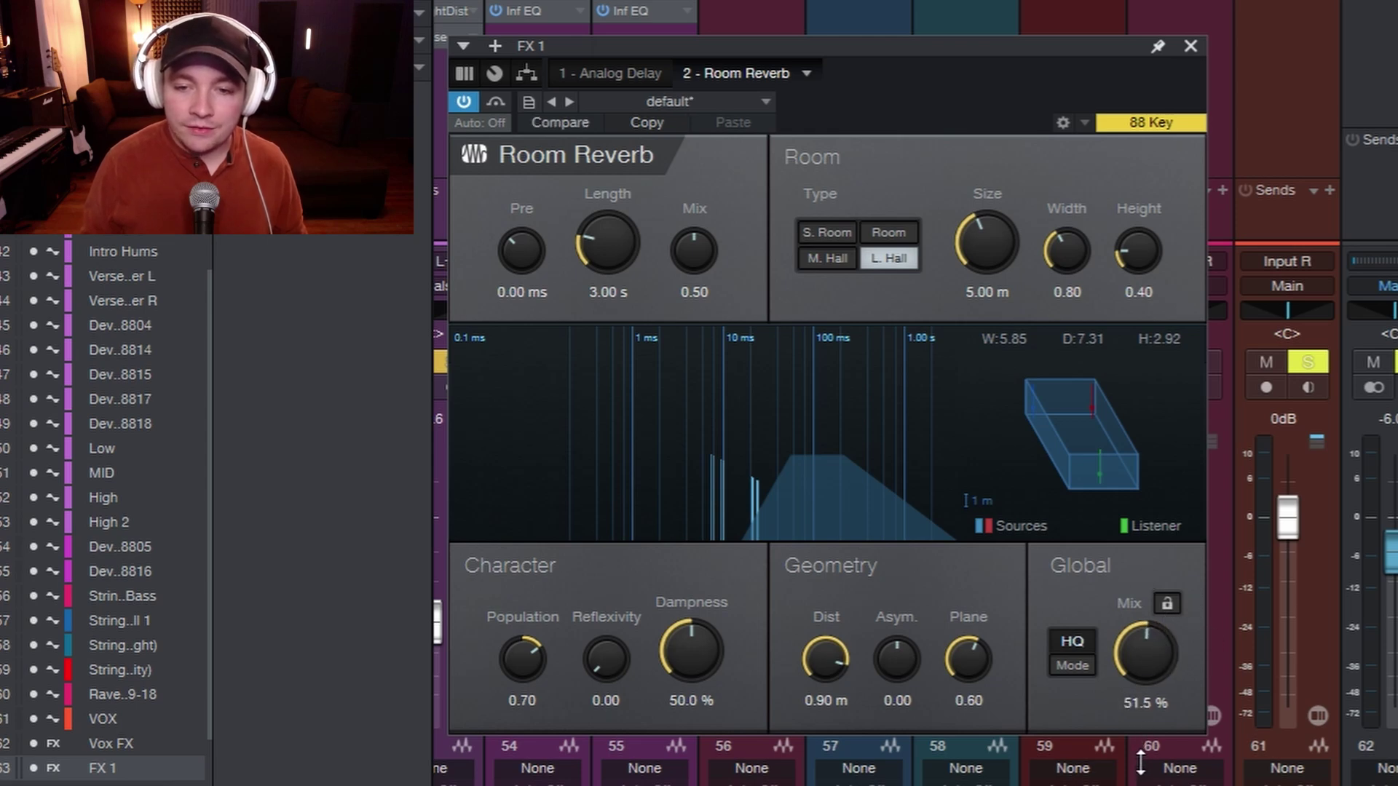
# Step: Set the Analog Delay's LFO speed to 1/4
pyautogui.click(630, 82)
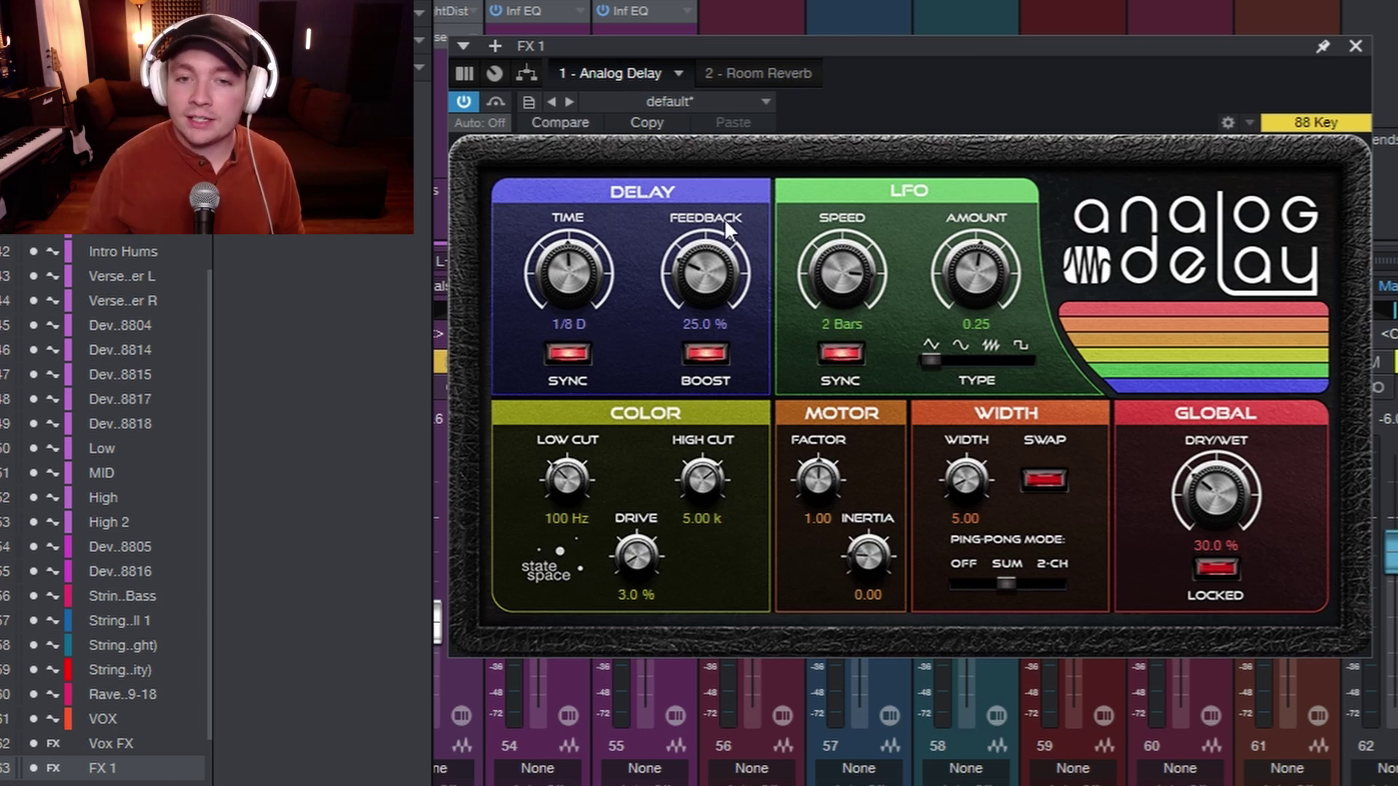
pyautogui.moveTo(843, 273); pyautogui.dragTo(848, 410)
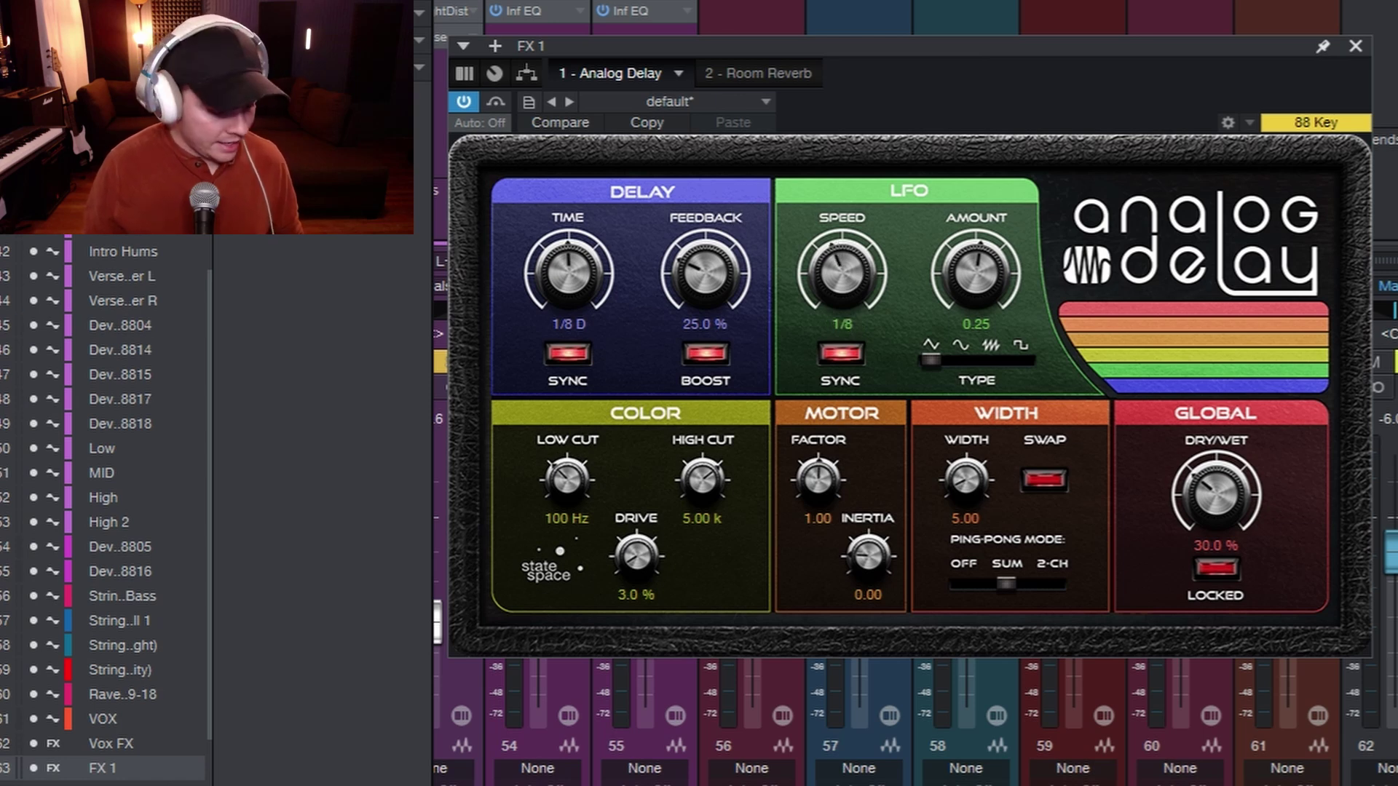
pyautogui.press('F3')
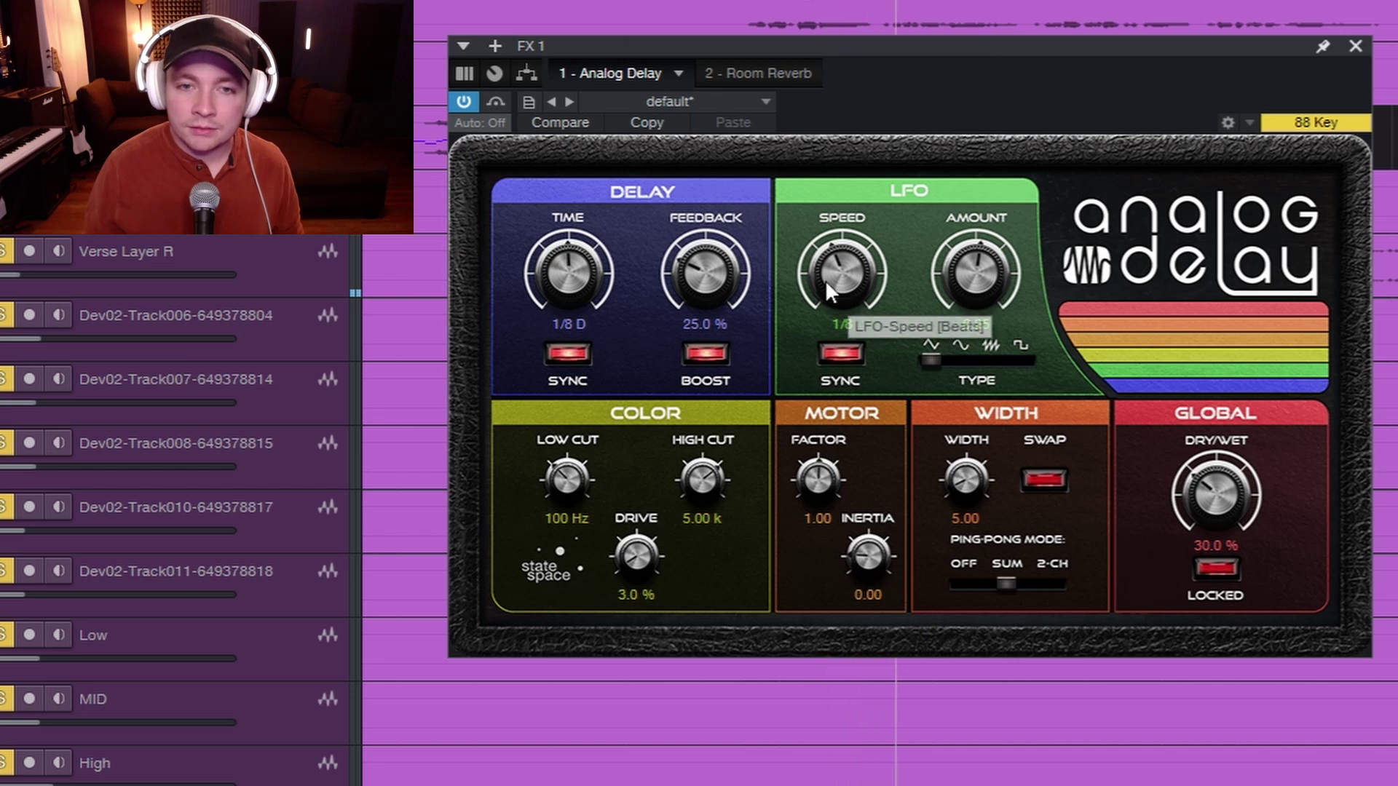
pyautogui.moveTo(830, 295); pyautogui.dragTo(832, 267)
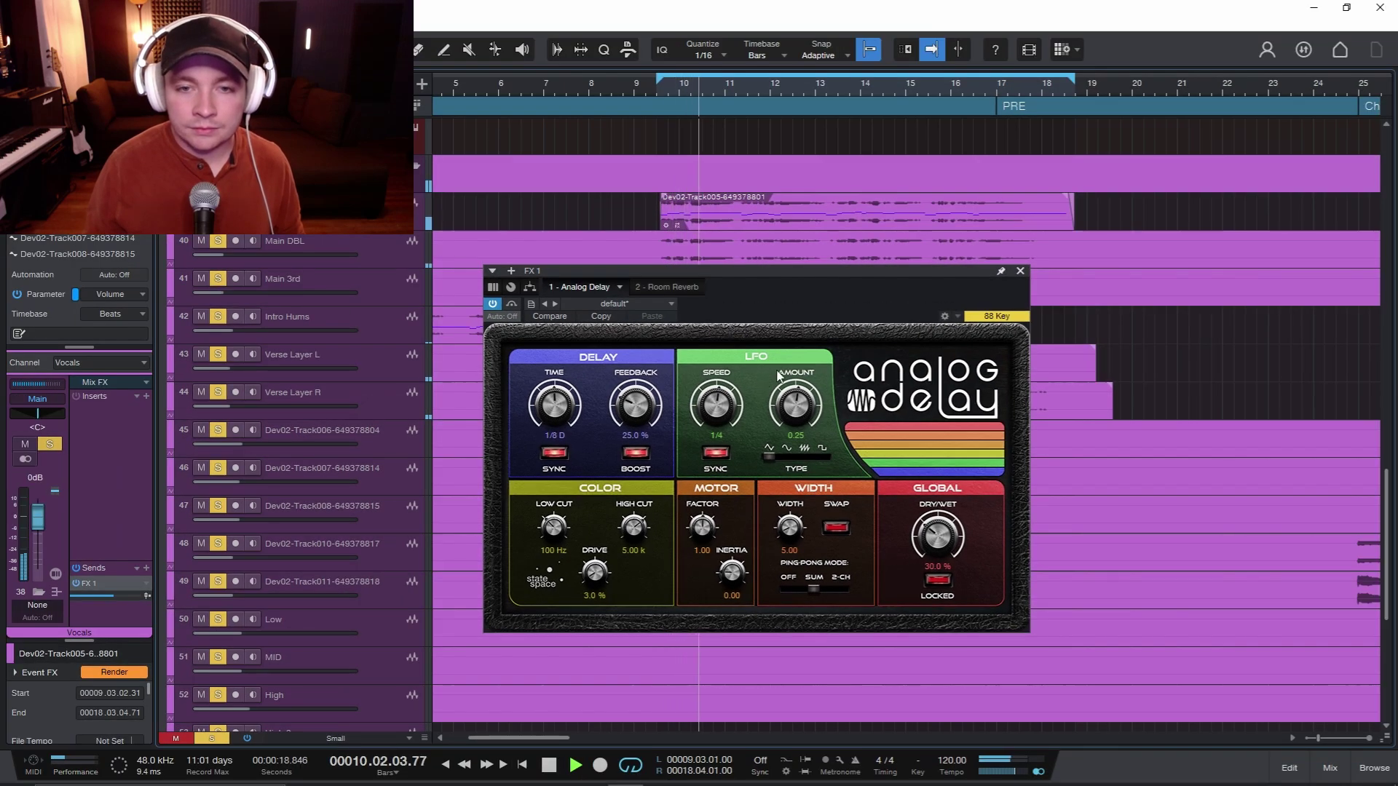
# Step: Close the Analog Delay window and solo the FX 1 channel while replaying from bar 9
pyautogui.click(1018, 271)
pyautogui.press('F3')
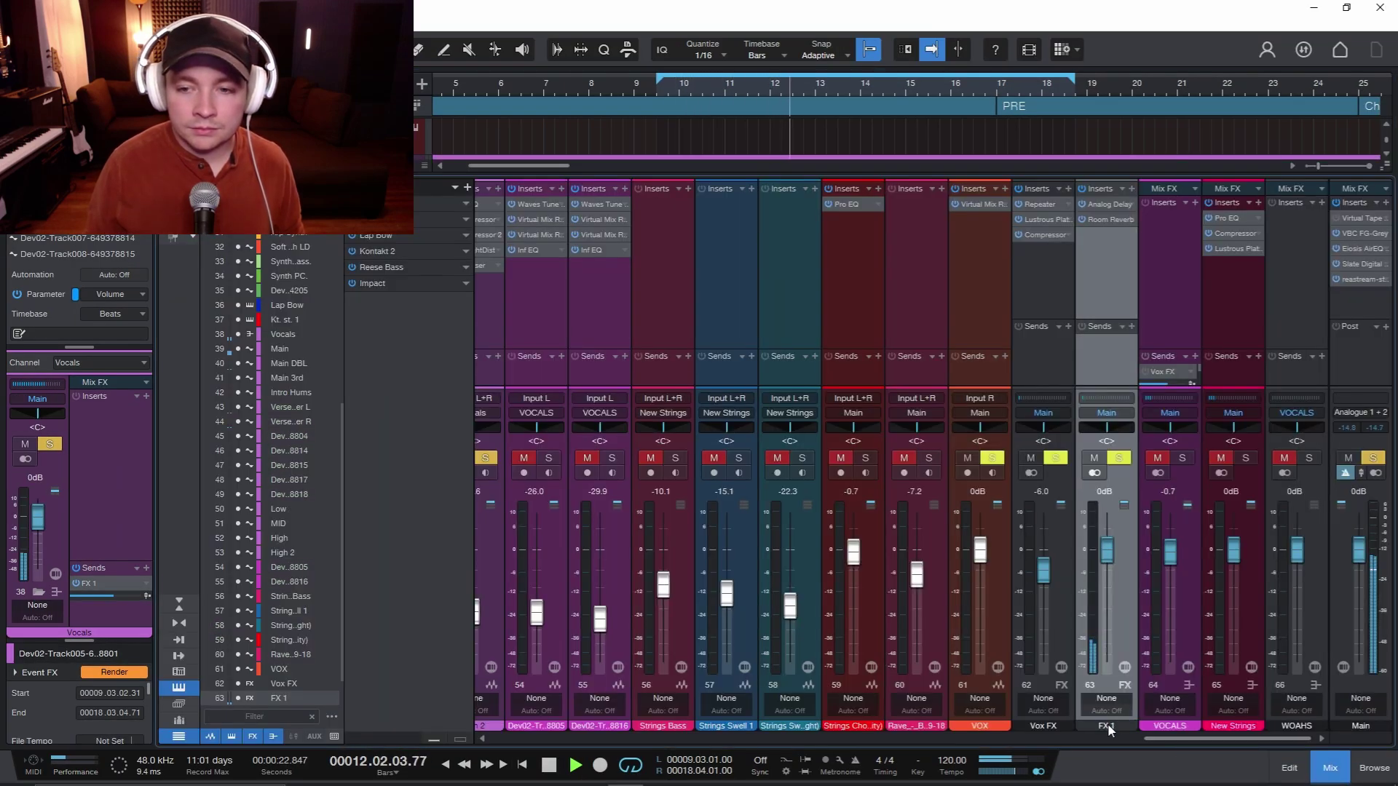
pyautogui.press('space')
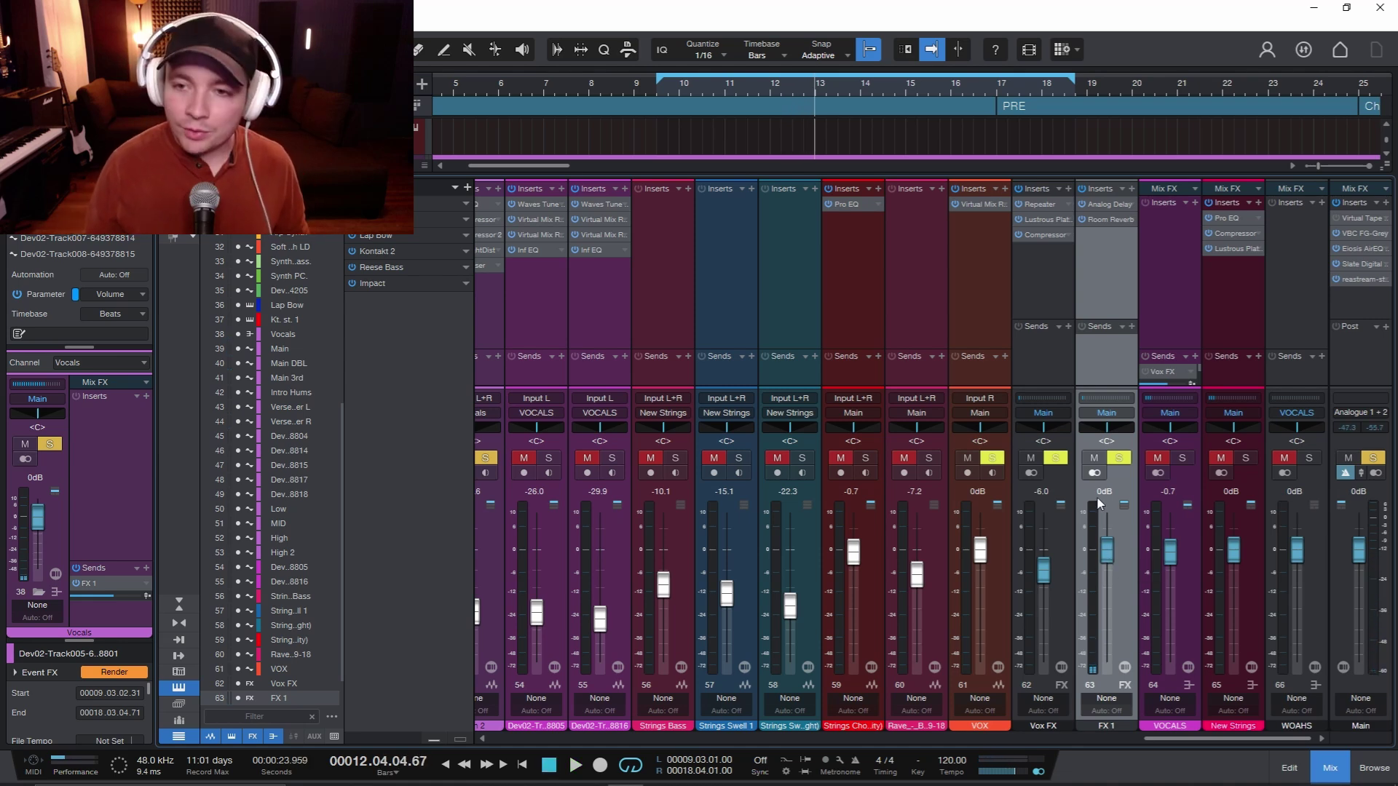
pyautogui.press('space')
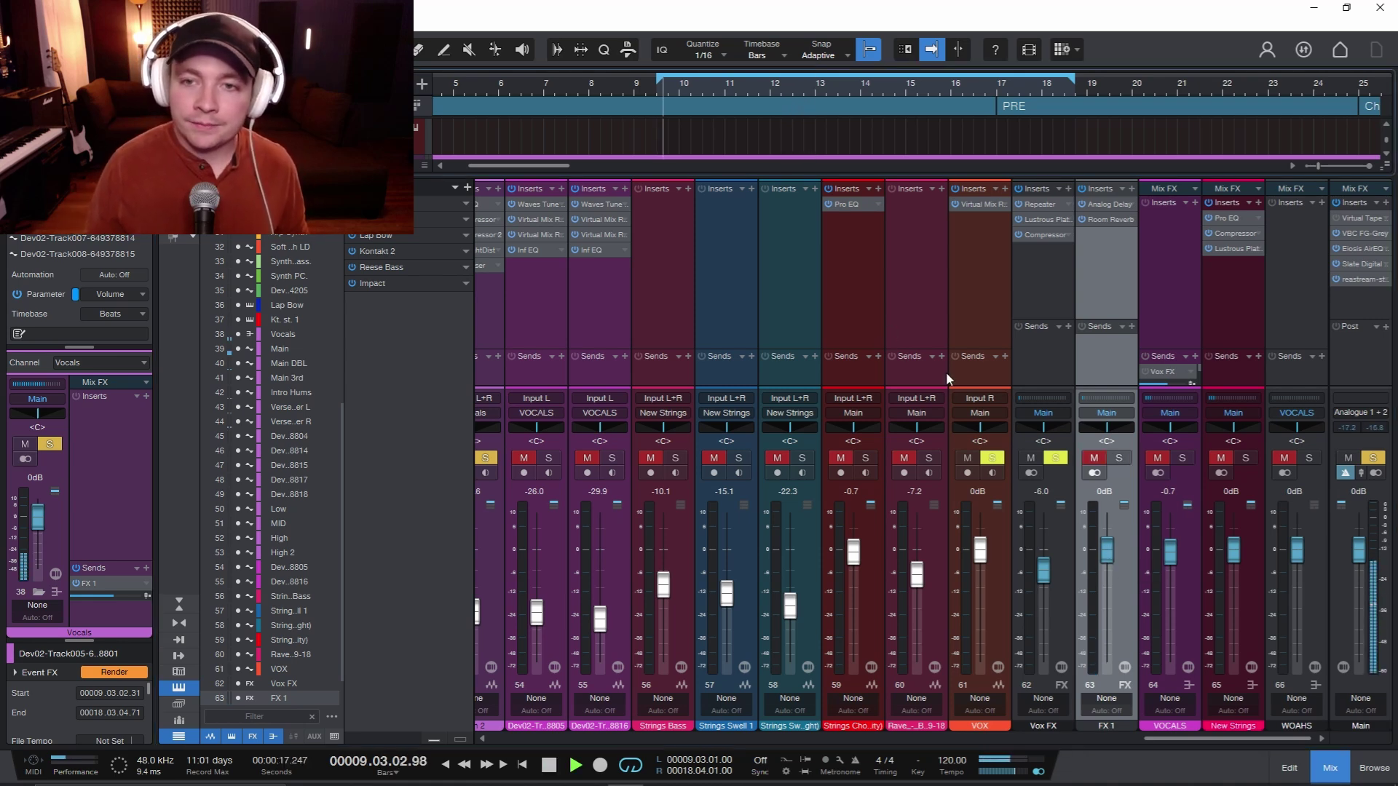
pyautogui.click(1119, 458)
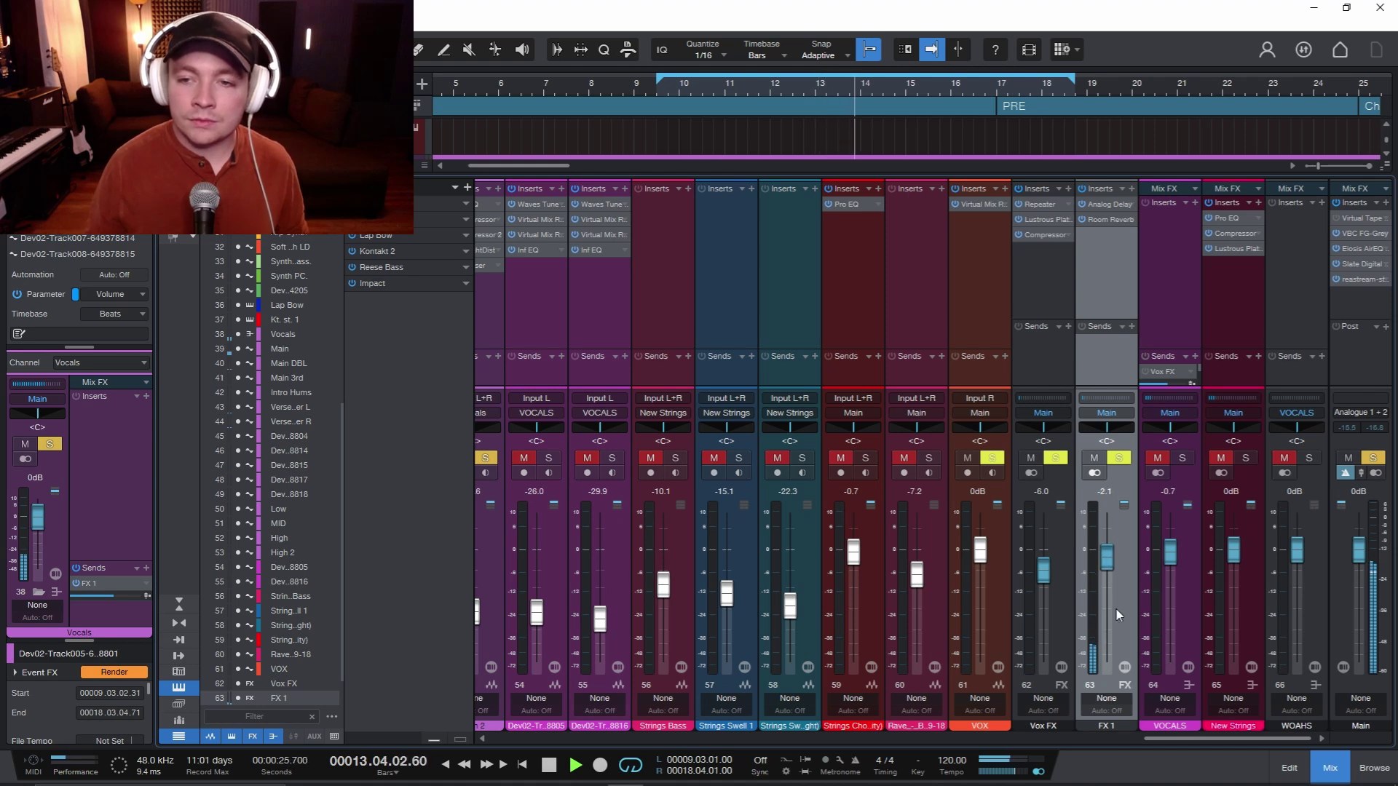
# Step: Return to the arrangement and play from the chorus at bar 25
pyautogui.press('F3')
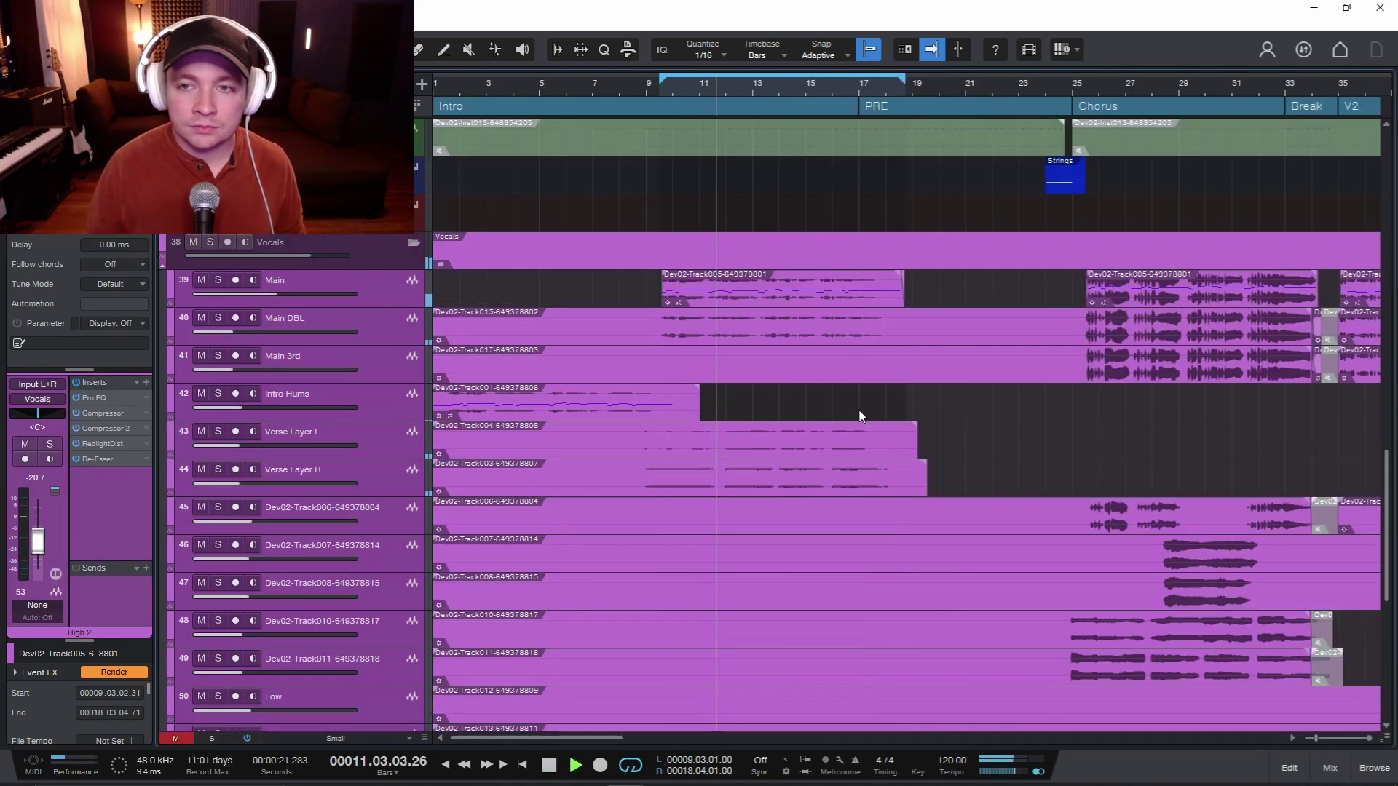
pyautogui.hscroll(5, 854, 406)
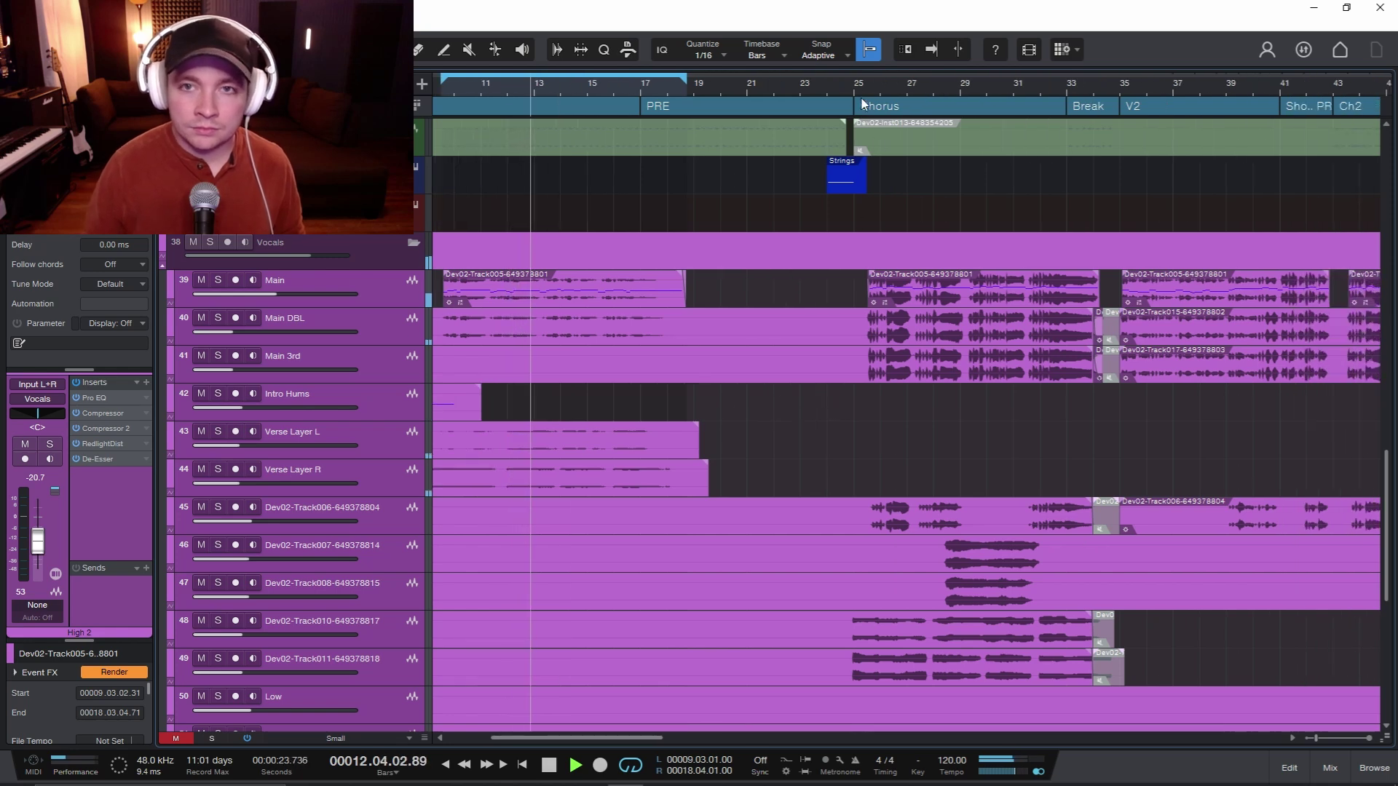
pyautogui.click(931, 49)
pyautogui.press('space')
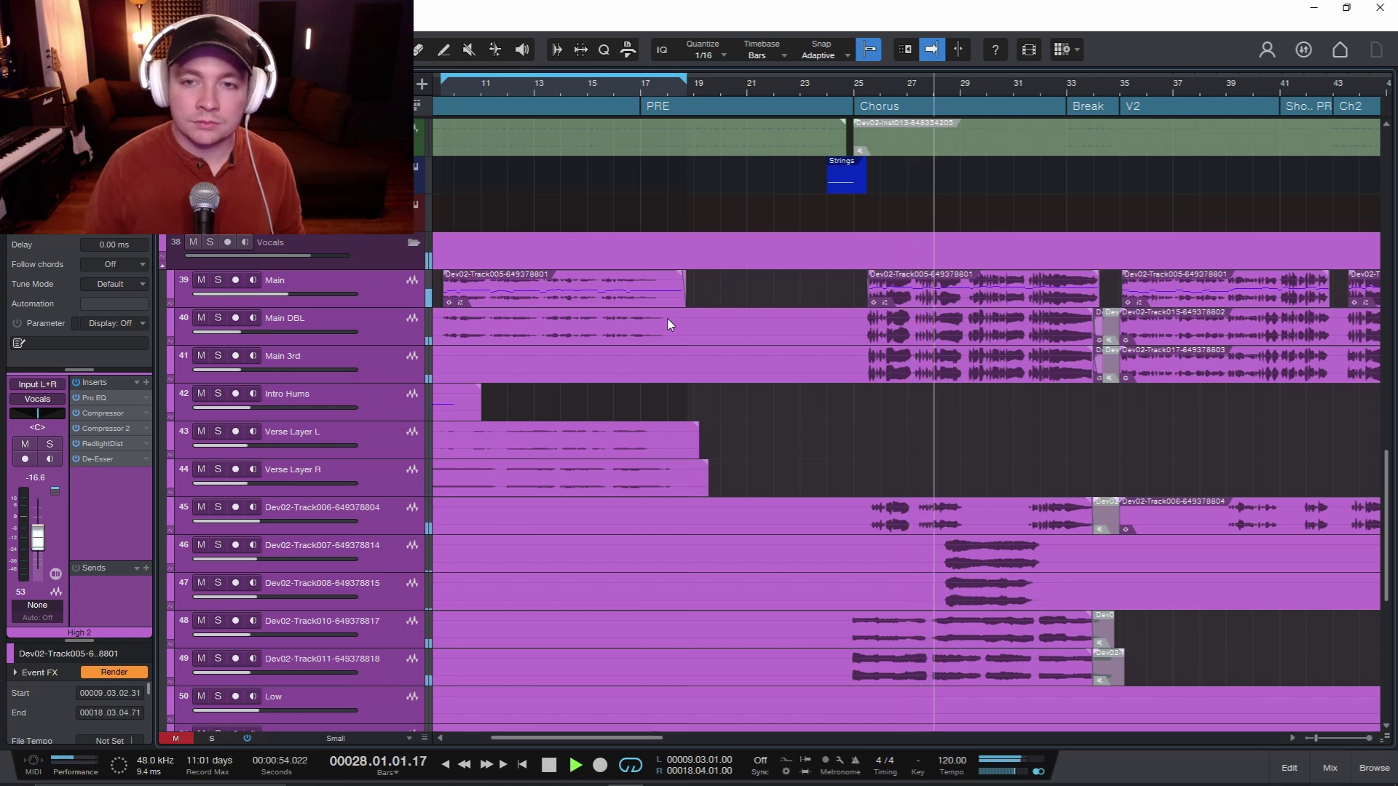
# Step: Solo the Vocals folder, then clear all solos so the full mix plays
pyautogui.click(210, 242)
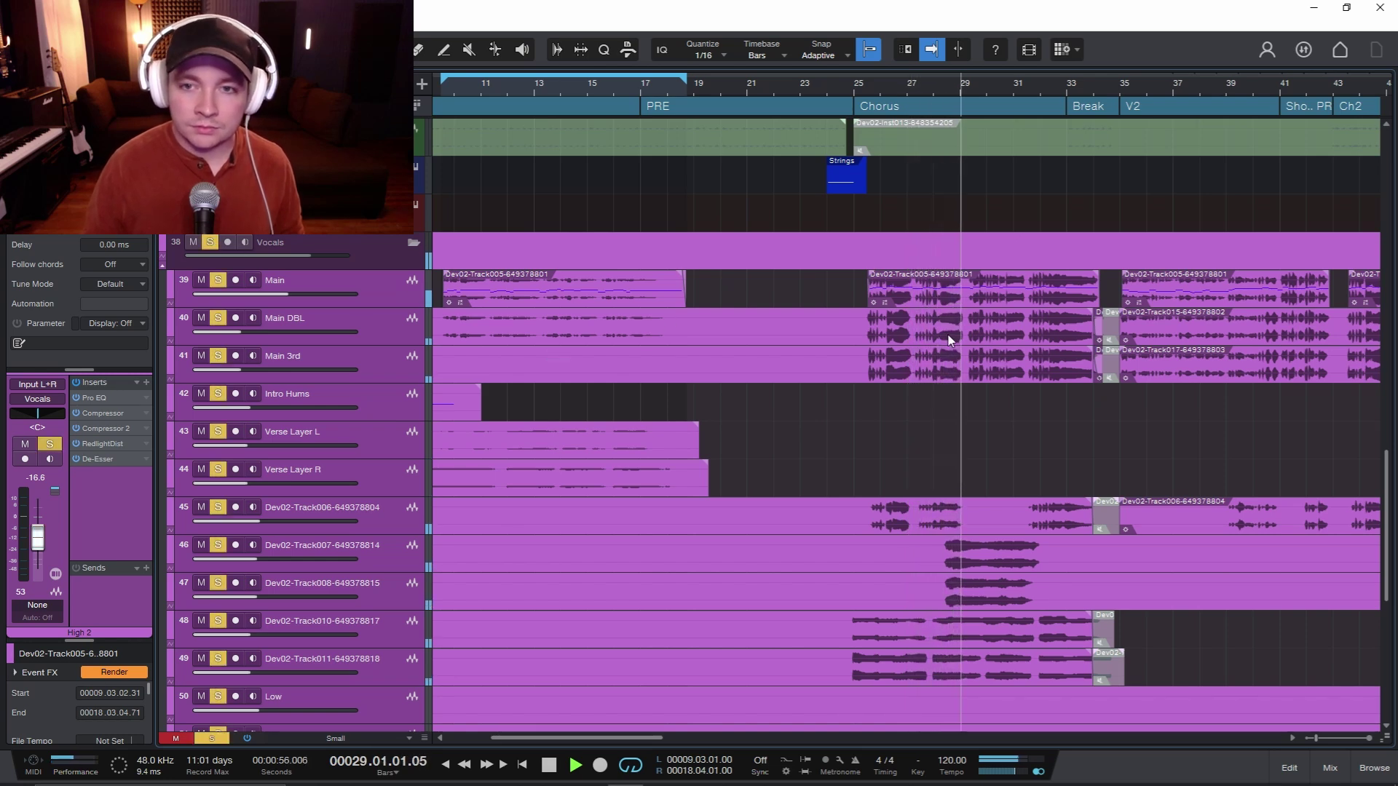
pyautogui.hscroll(4, 932, 364)
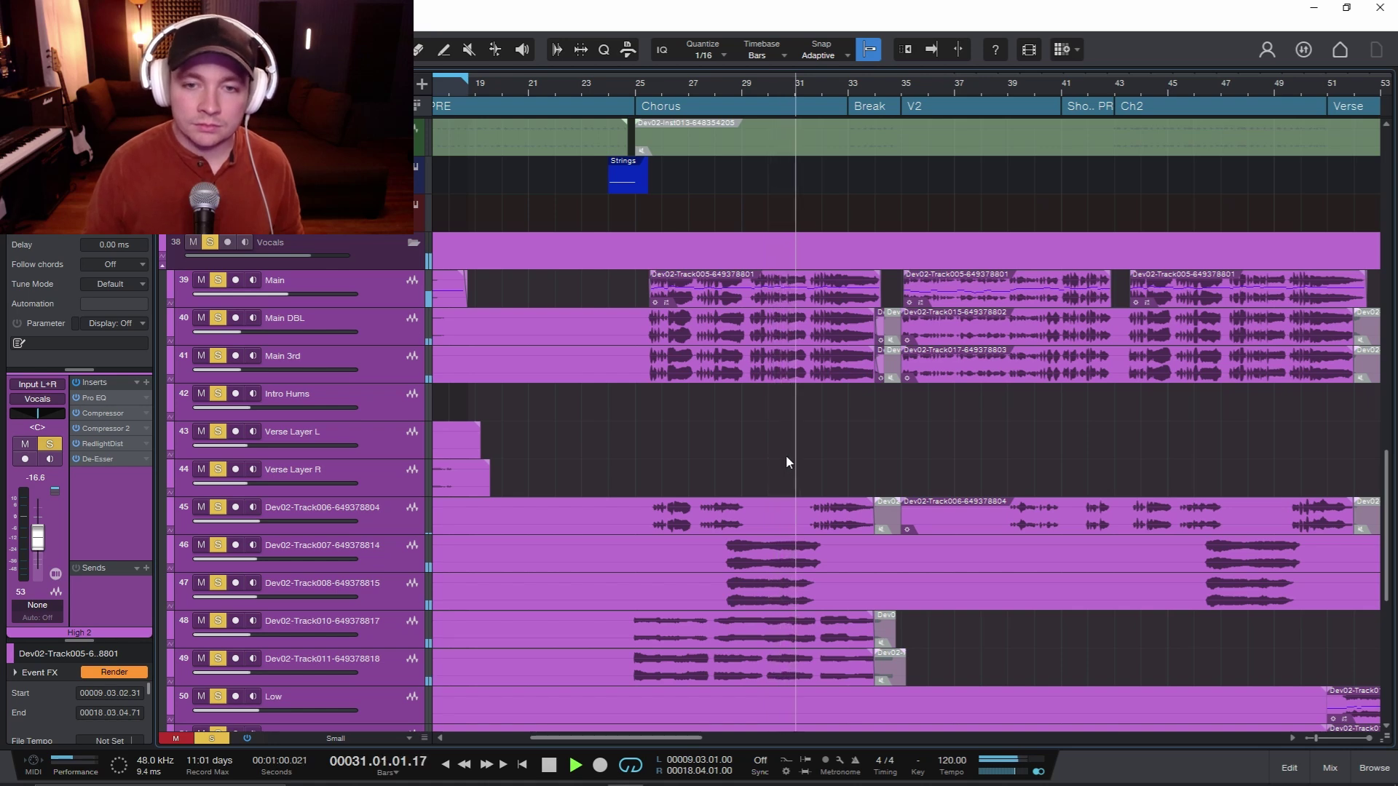
pyautogui.click(213, 738)
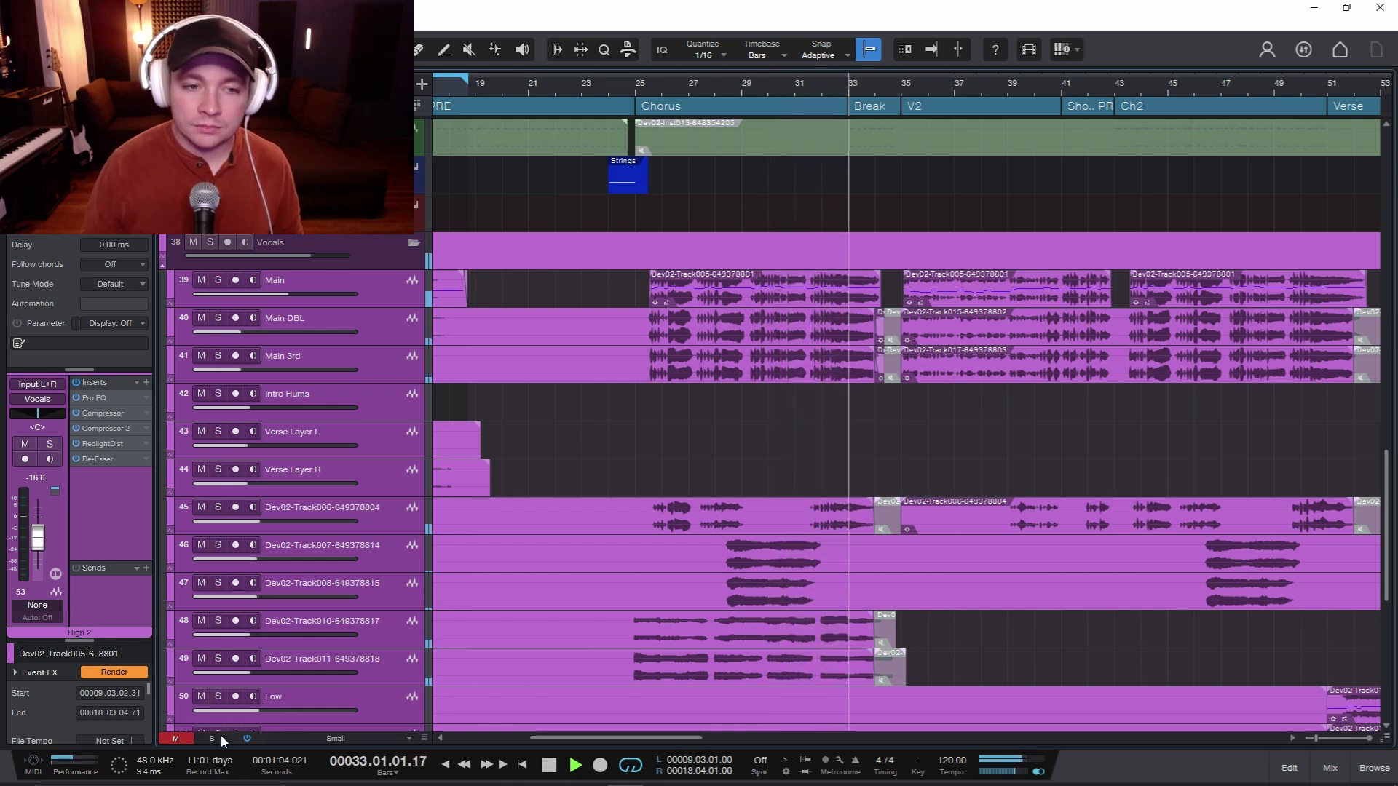